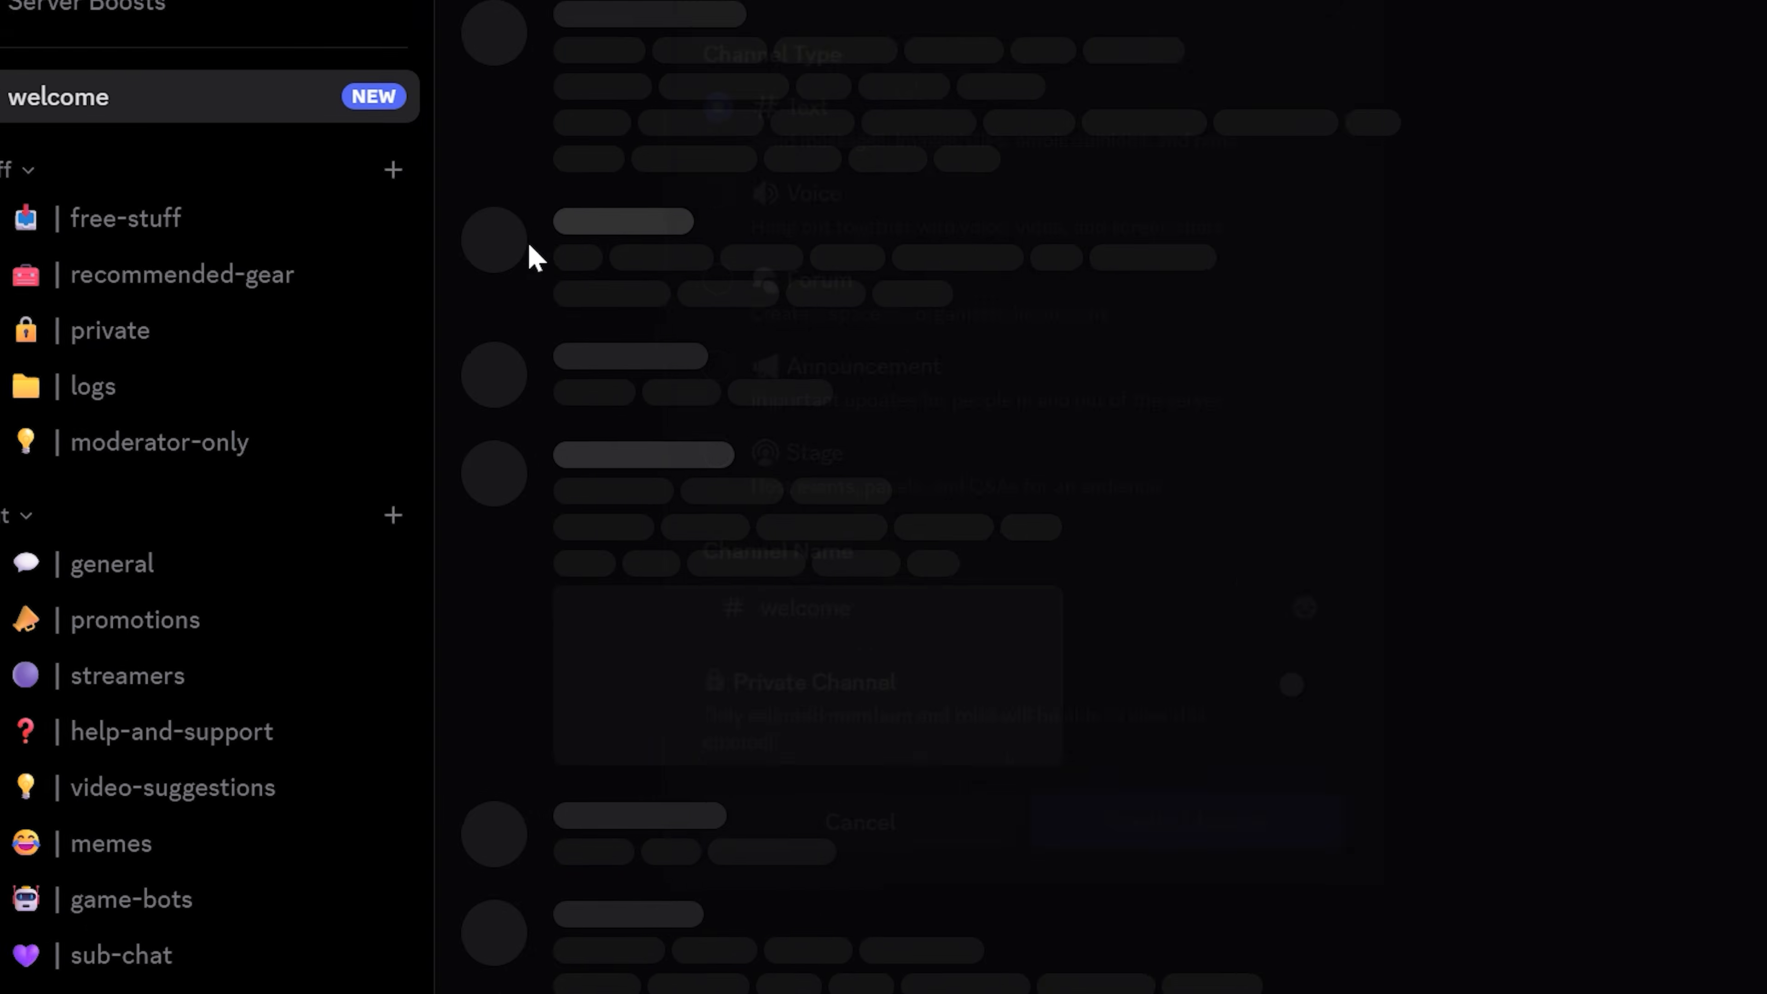
right_click(588, 279)
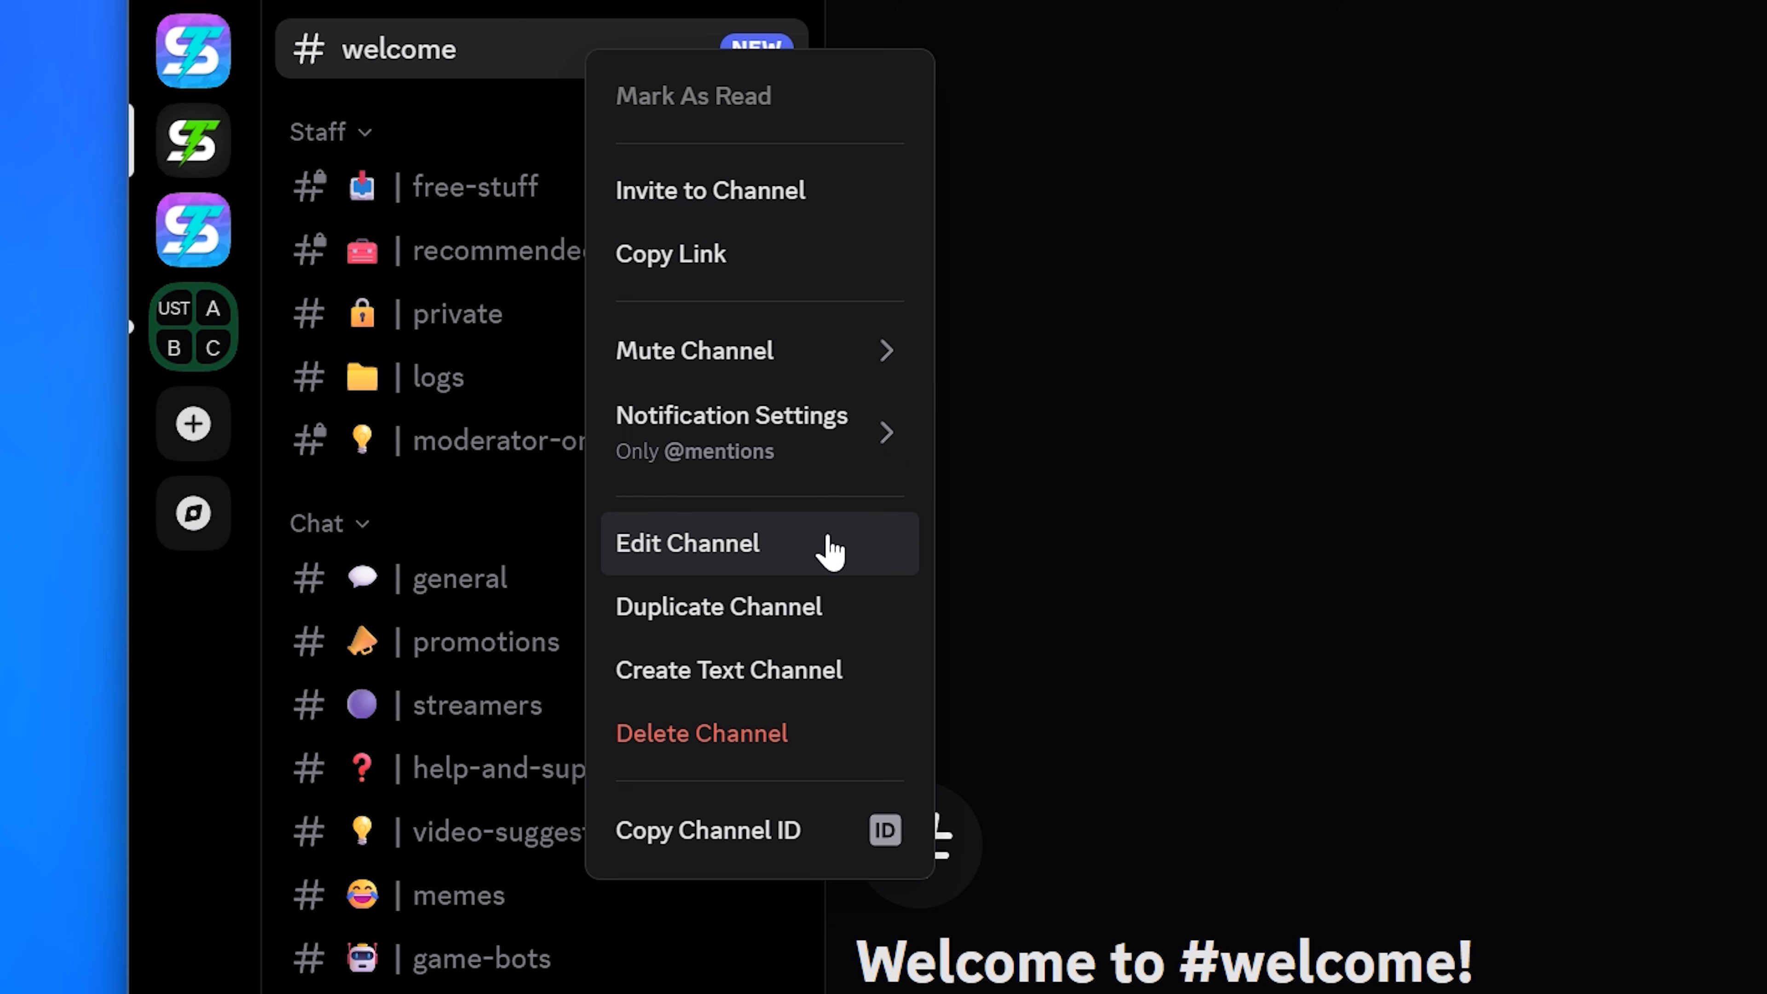
click(825, 546)
click(472, 201)
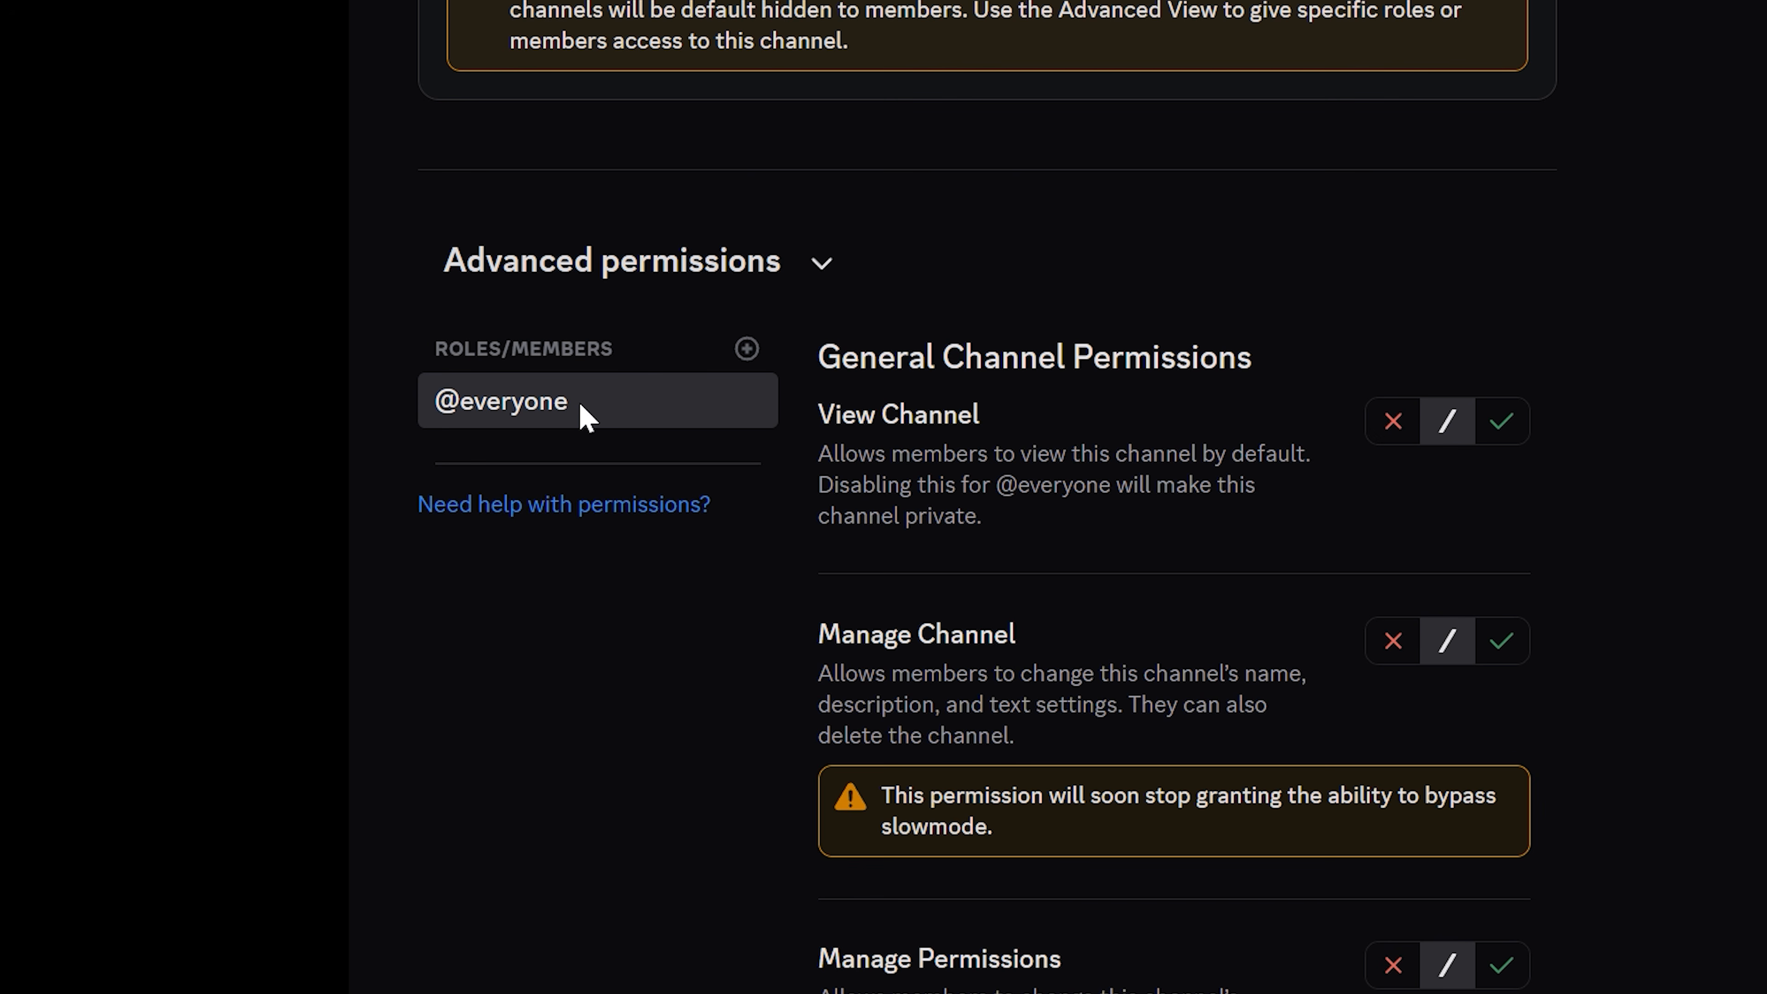
click(1503, 423)
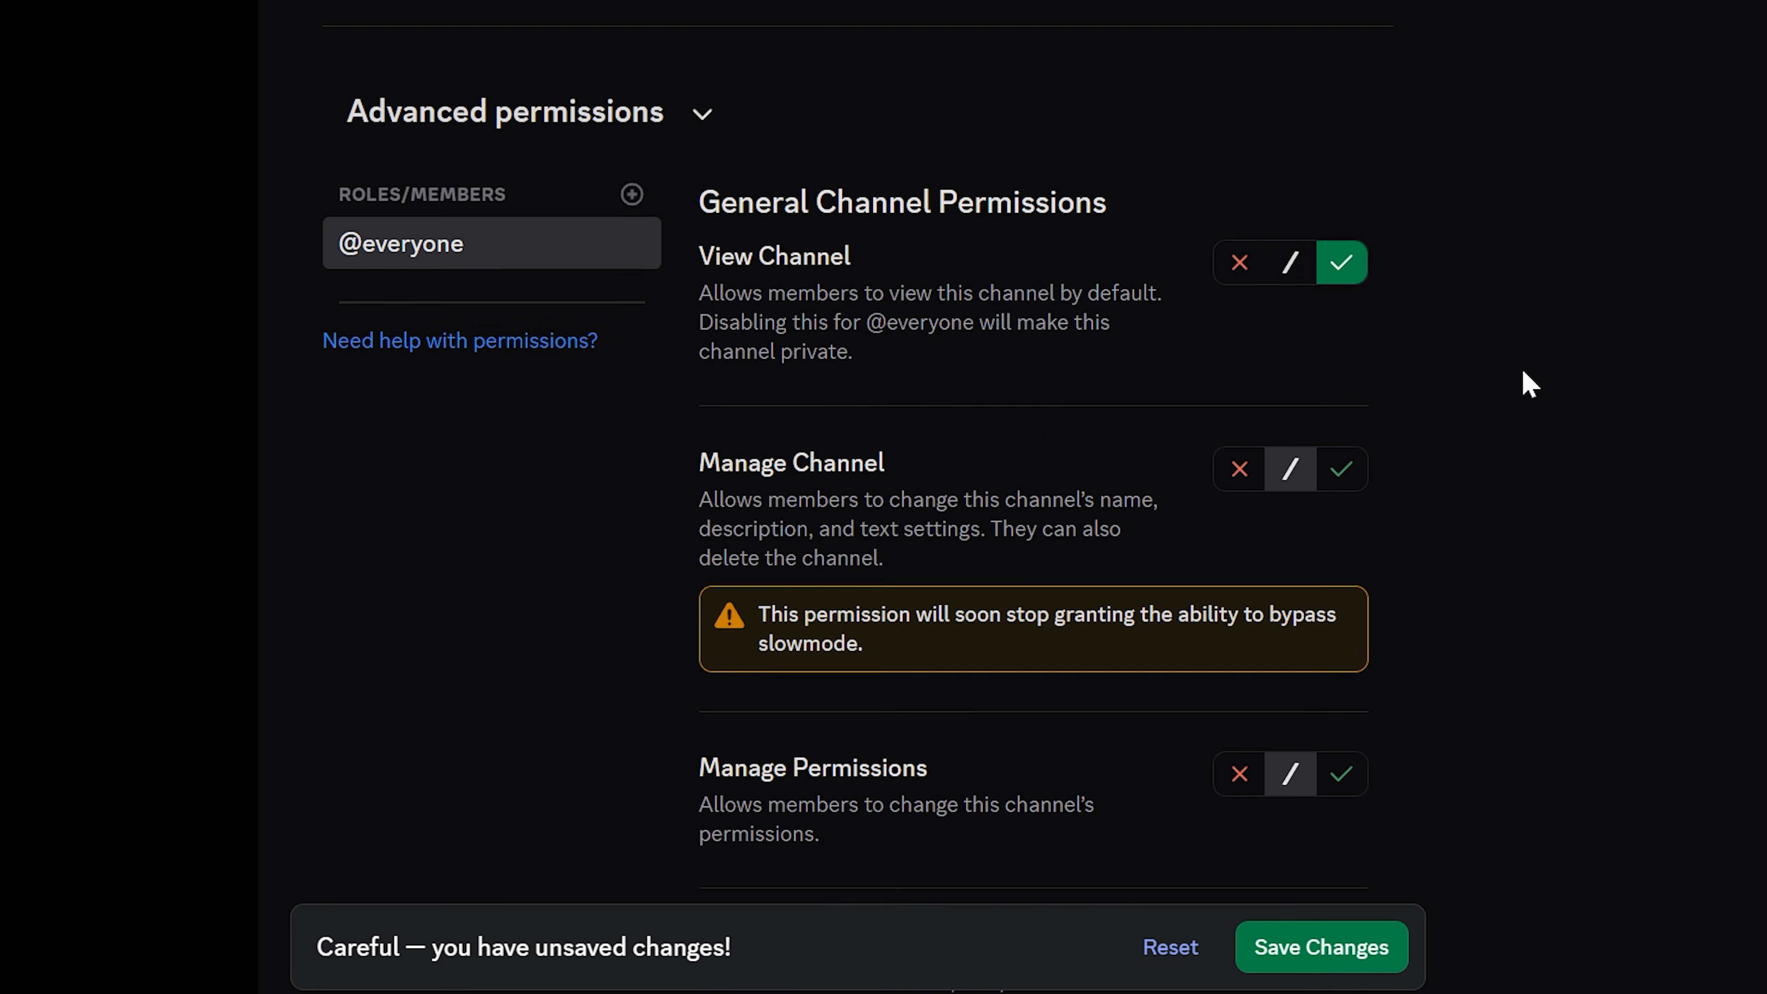
scroll(1527, 383, down, 15)
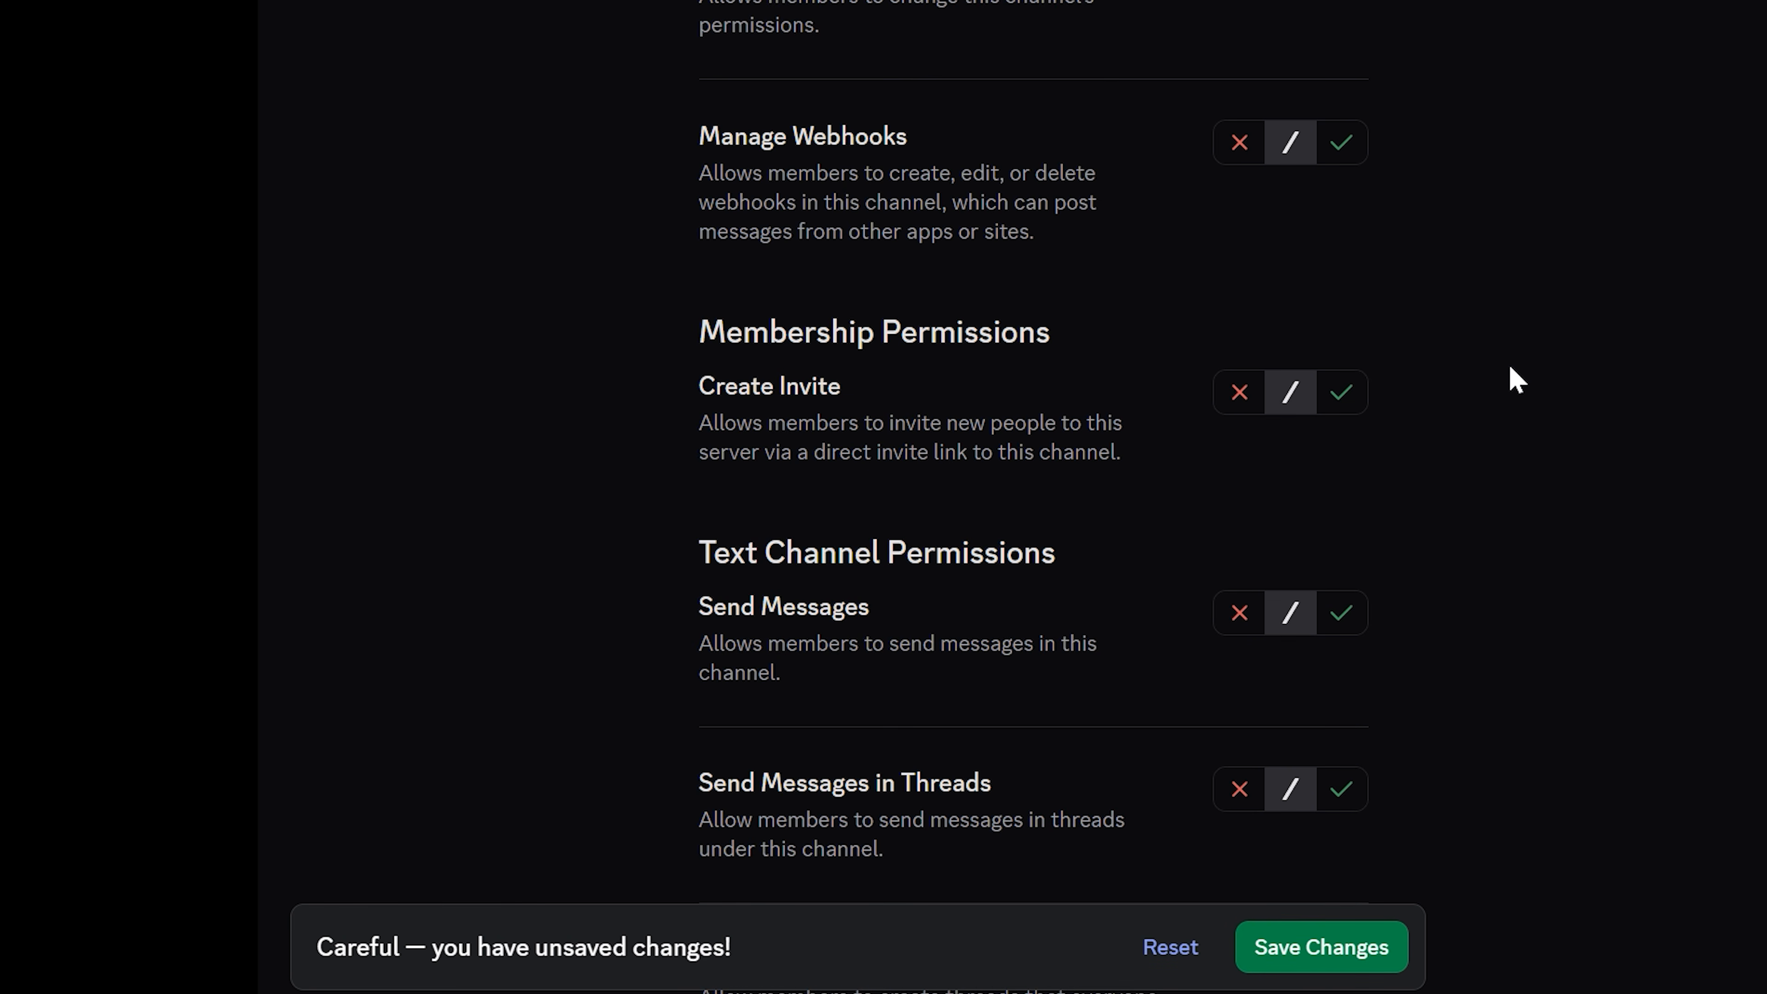
click(1241, 143)
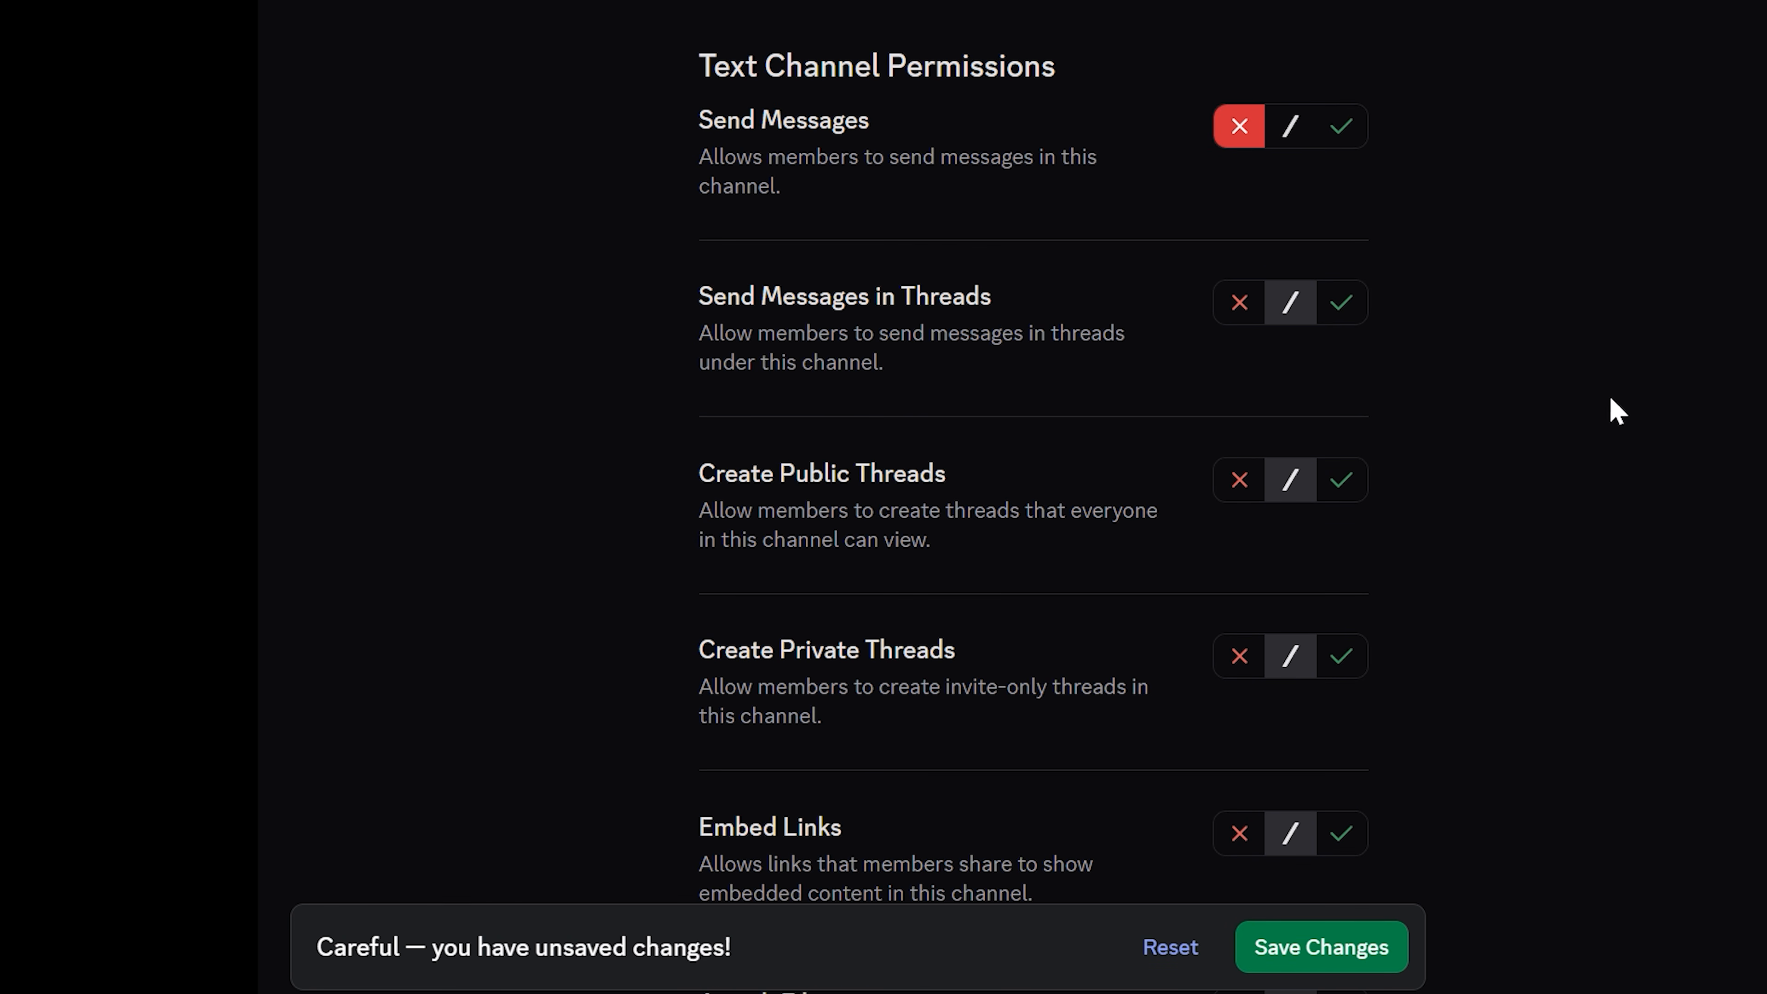
scroll(1566, 428, down, 20)
scroll(1559, 413, down, 10)
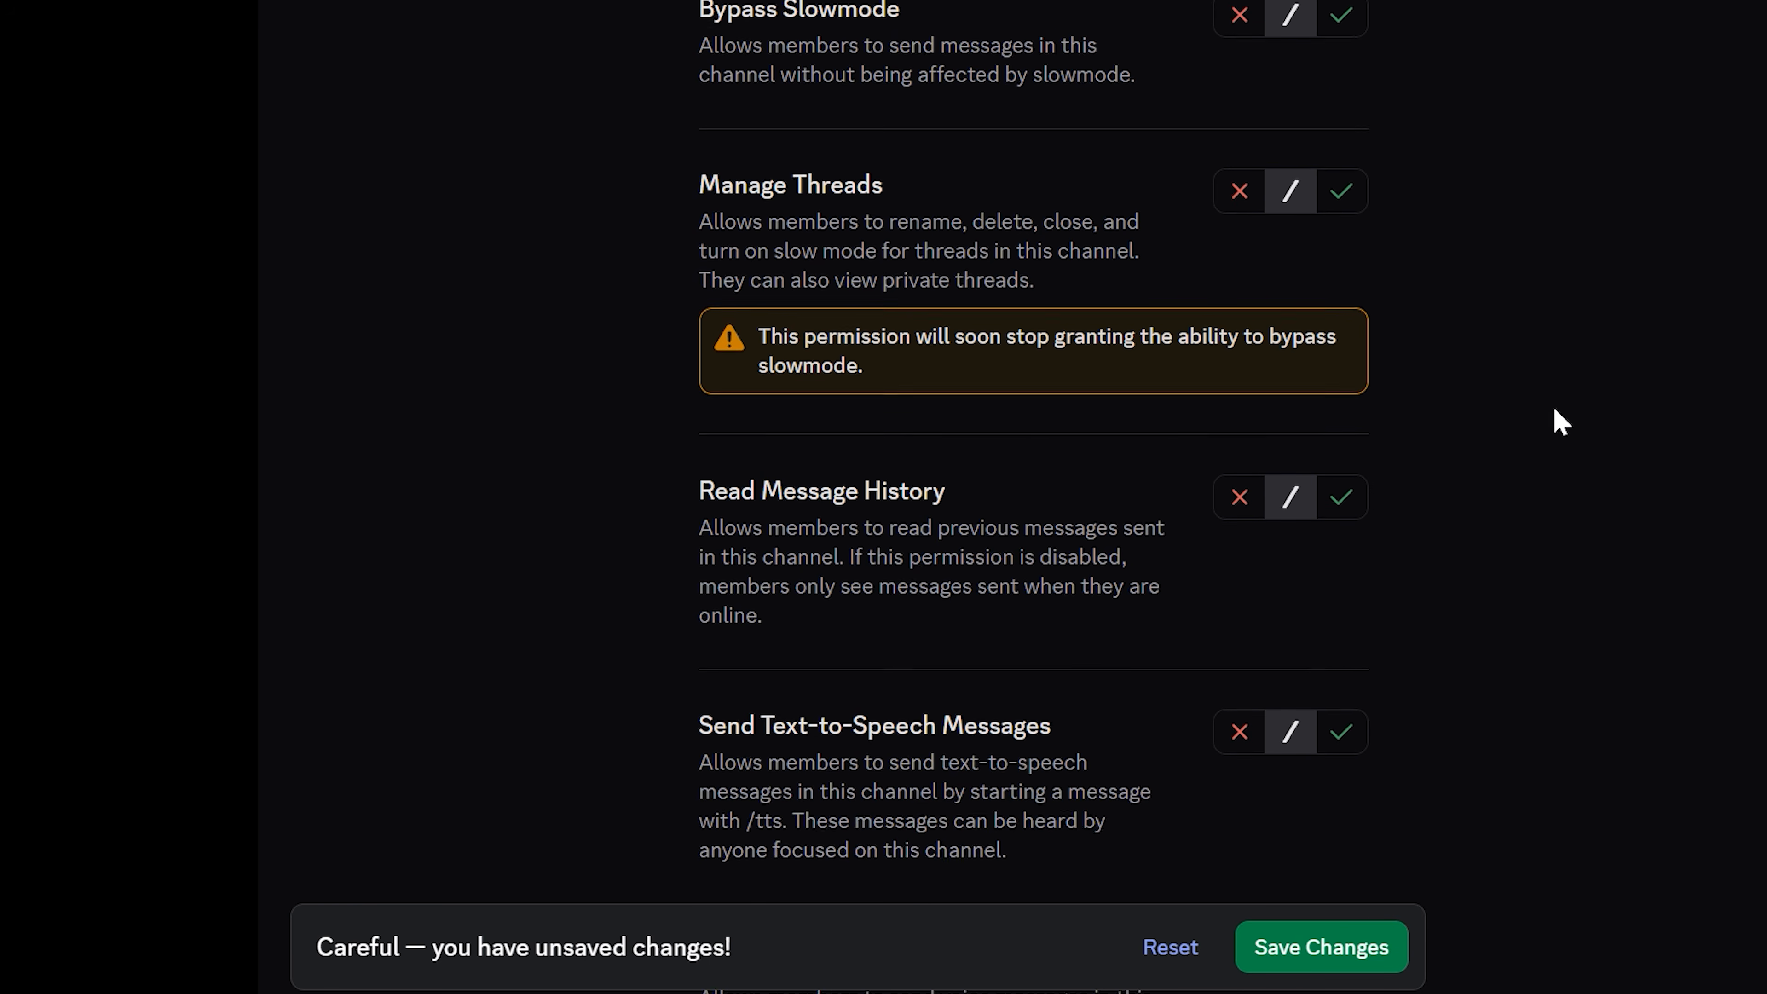
click(1341, 114)
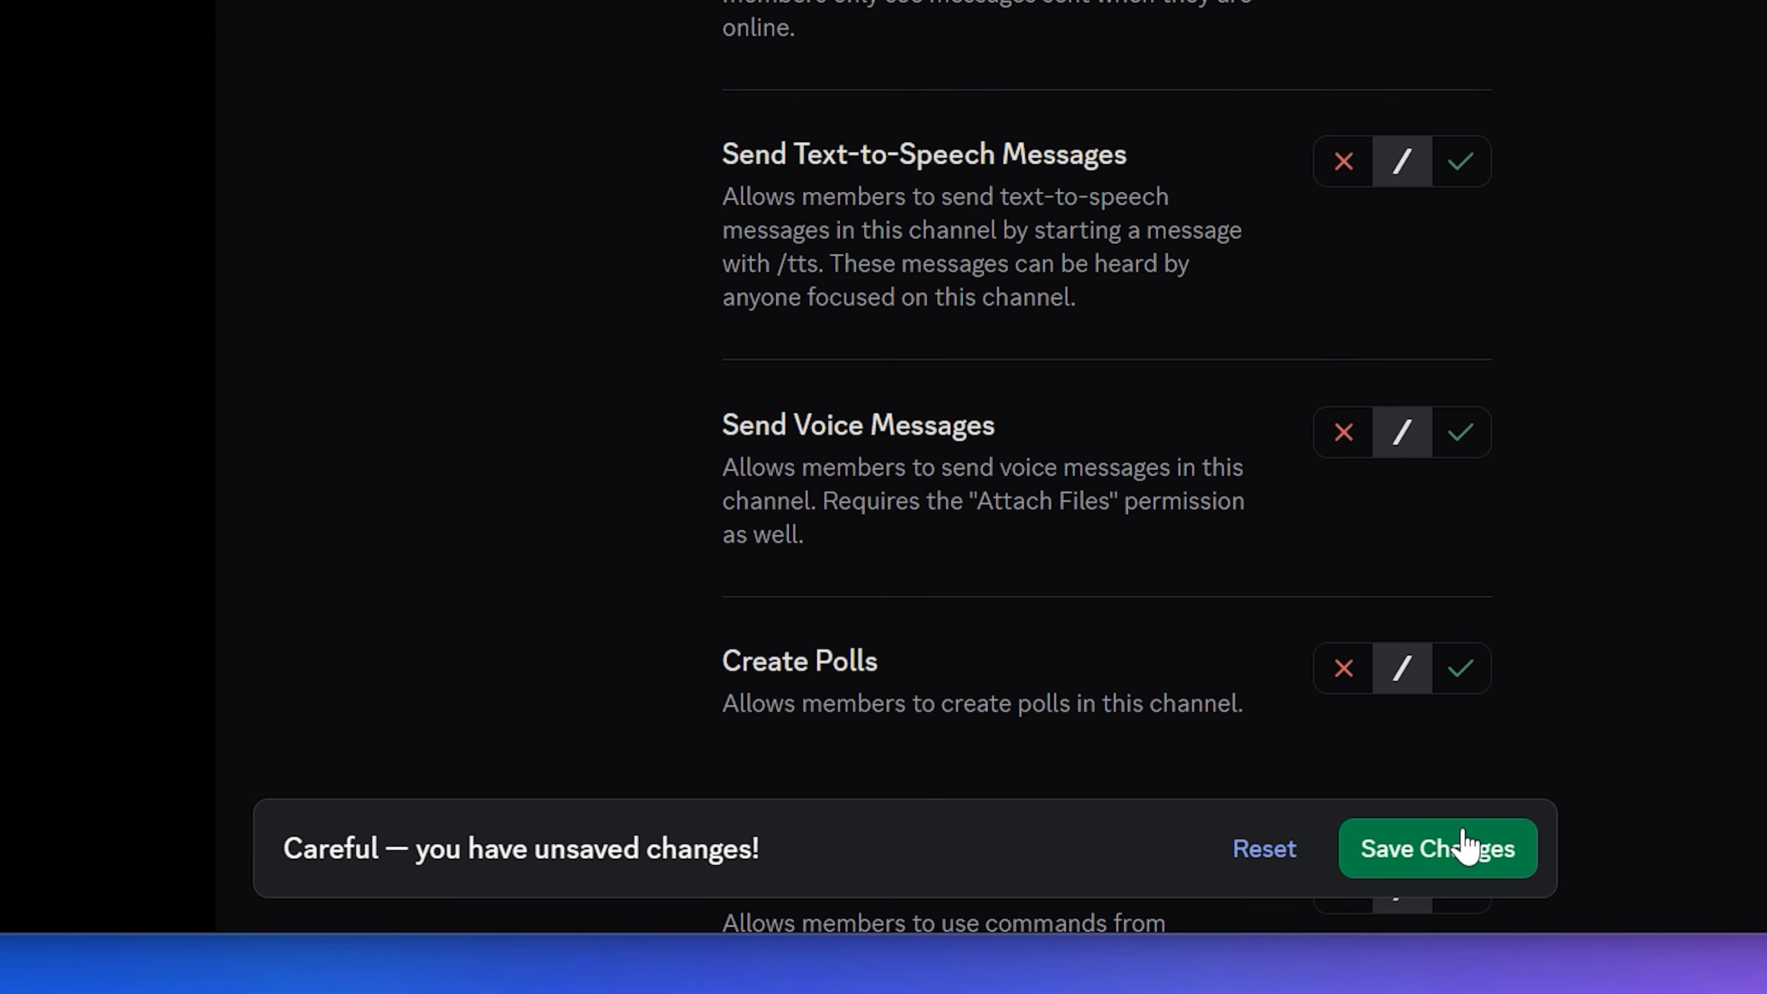
click(1322, 947)
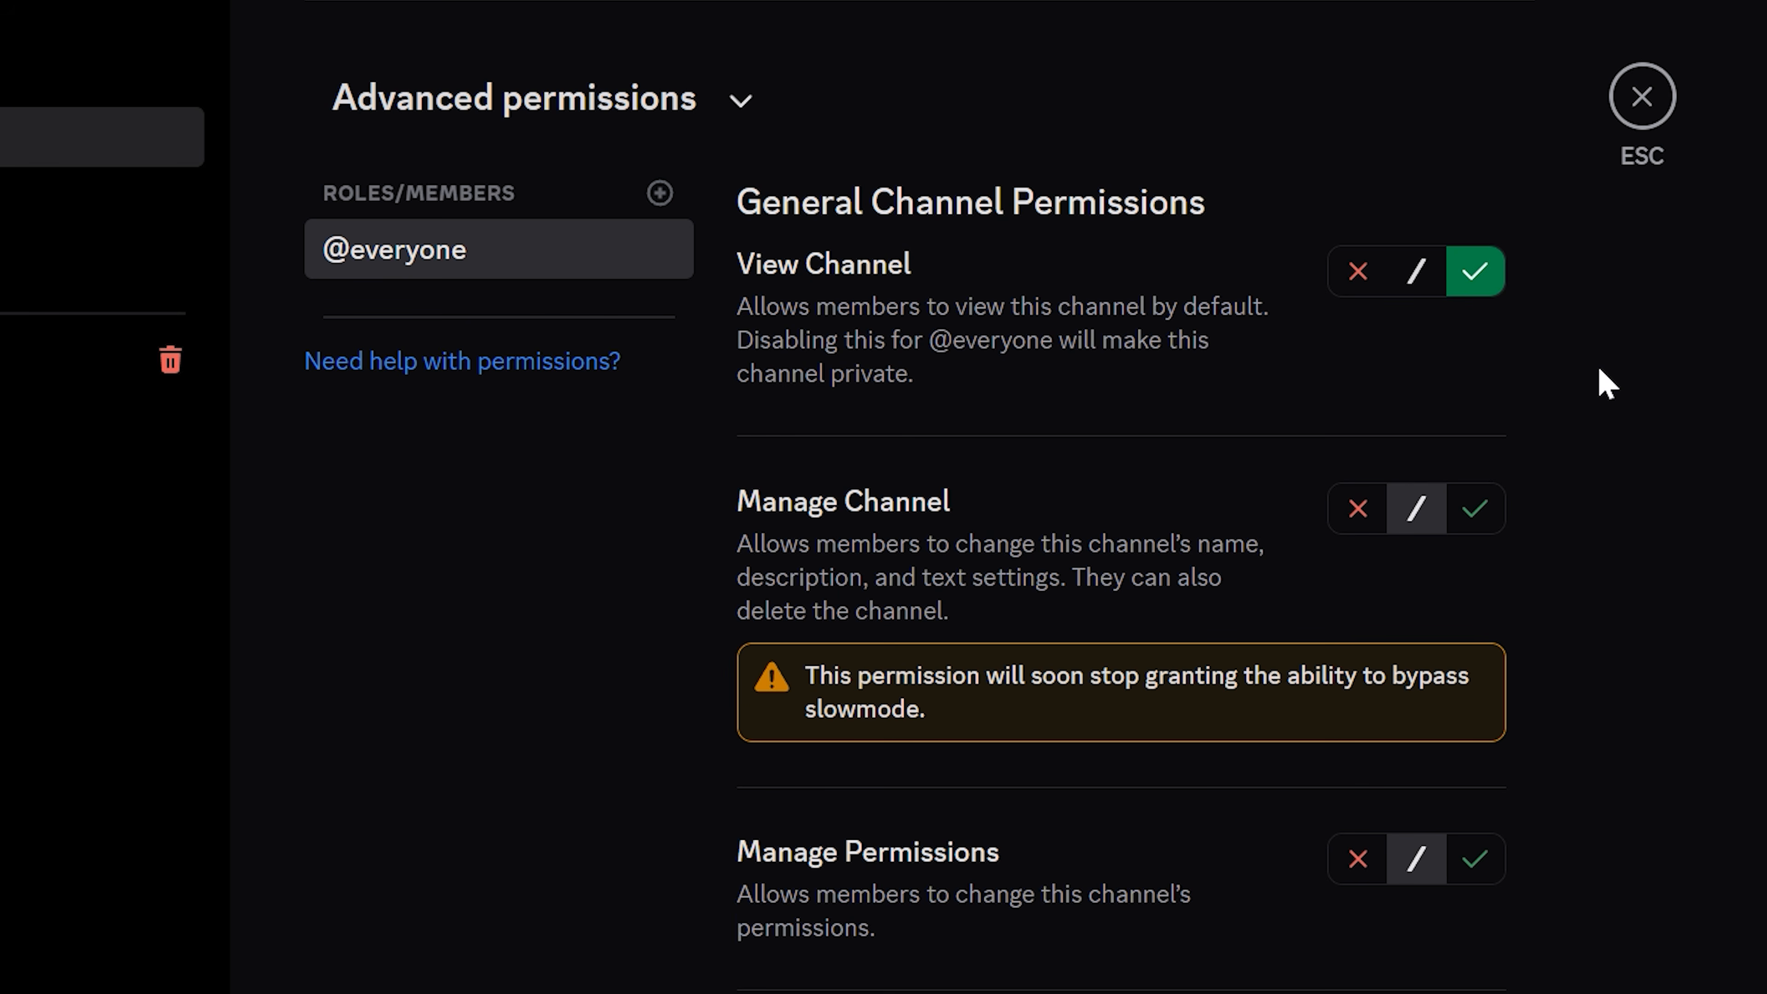
click(1353, 286)
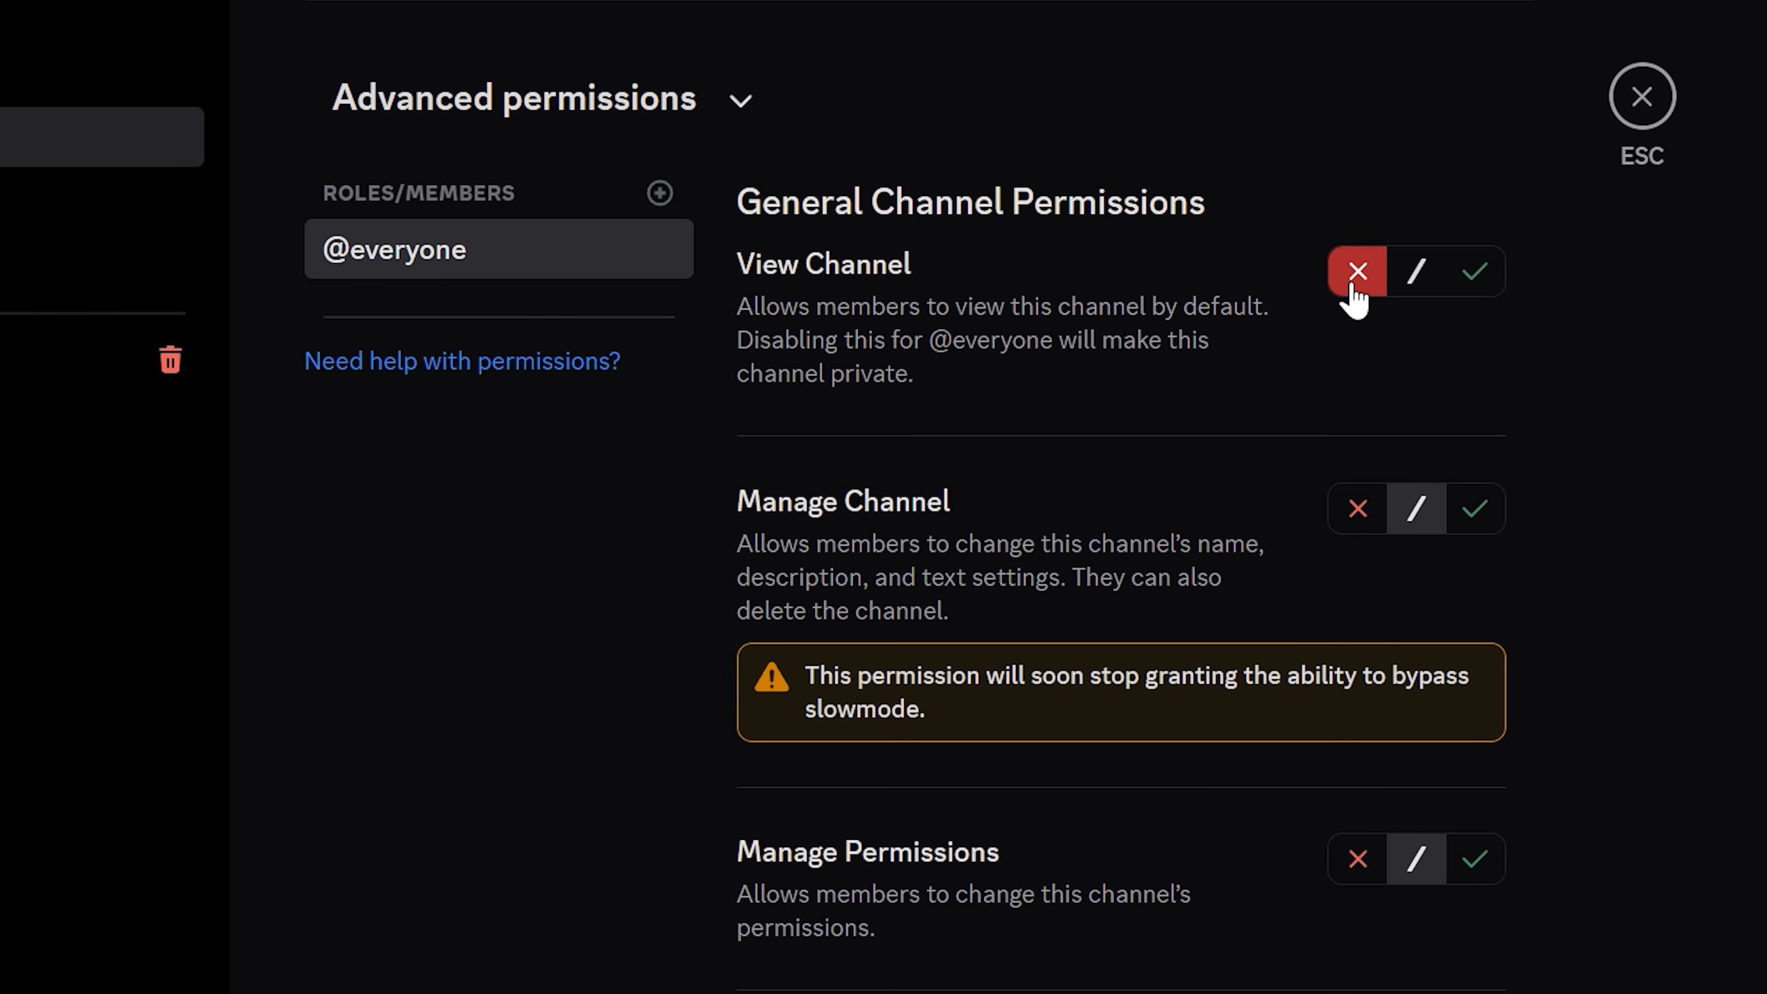
click(663, 201)
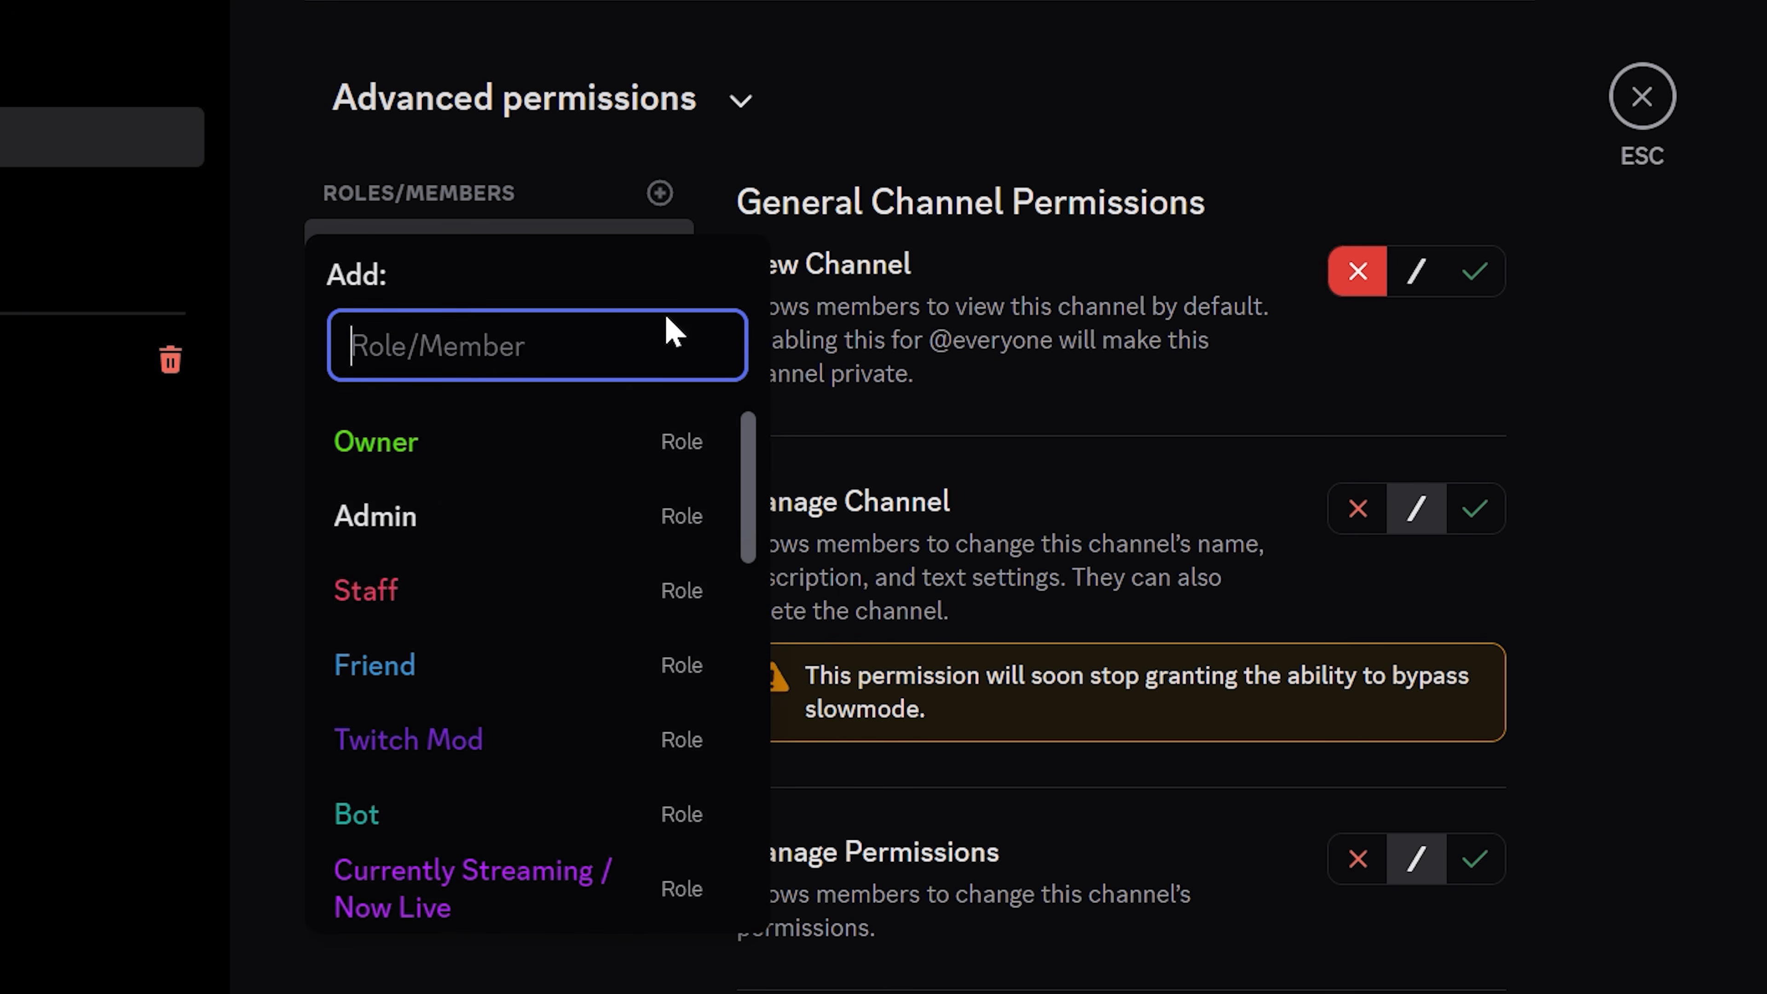
click(862, 606)
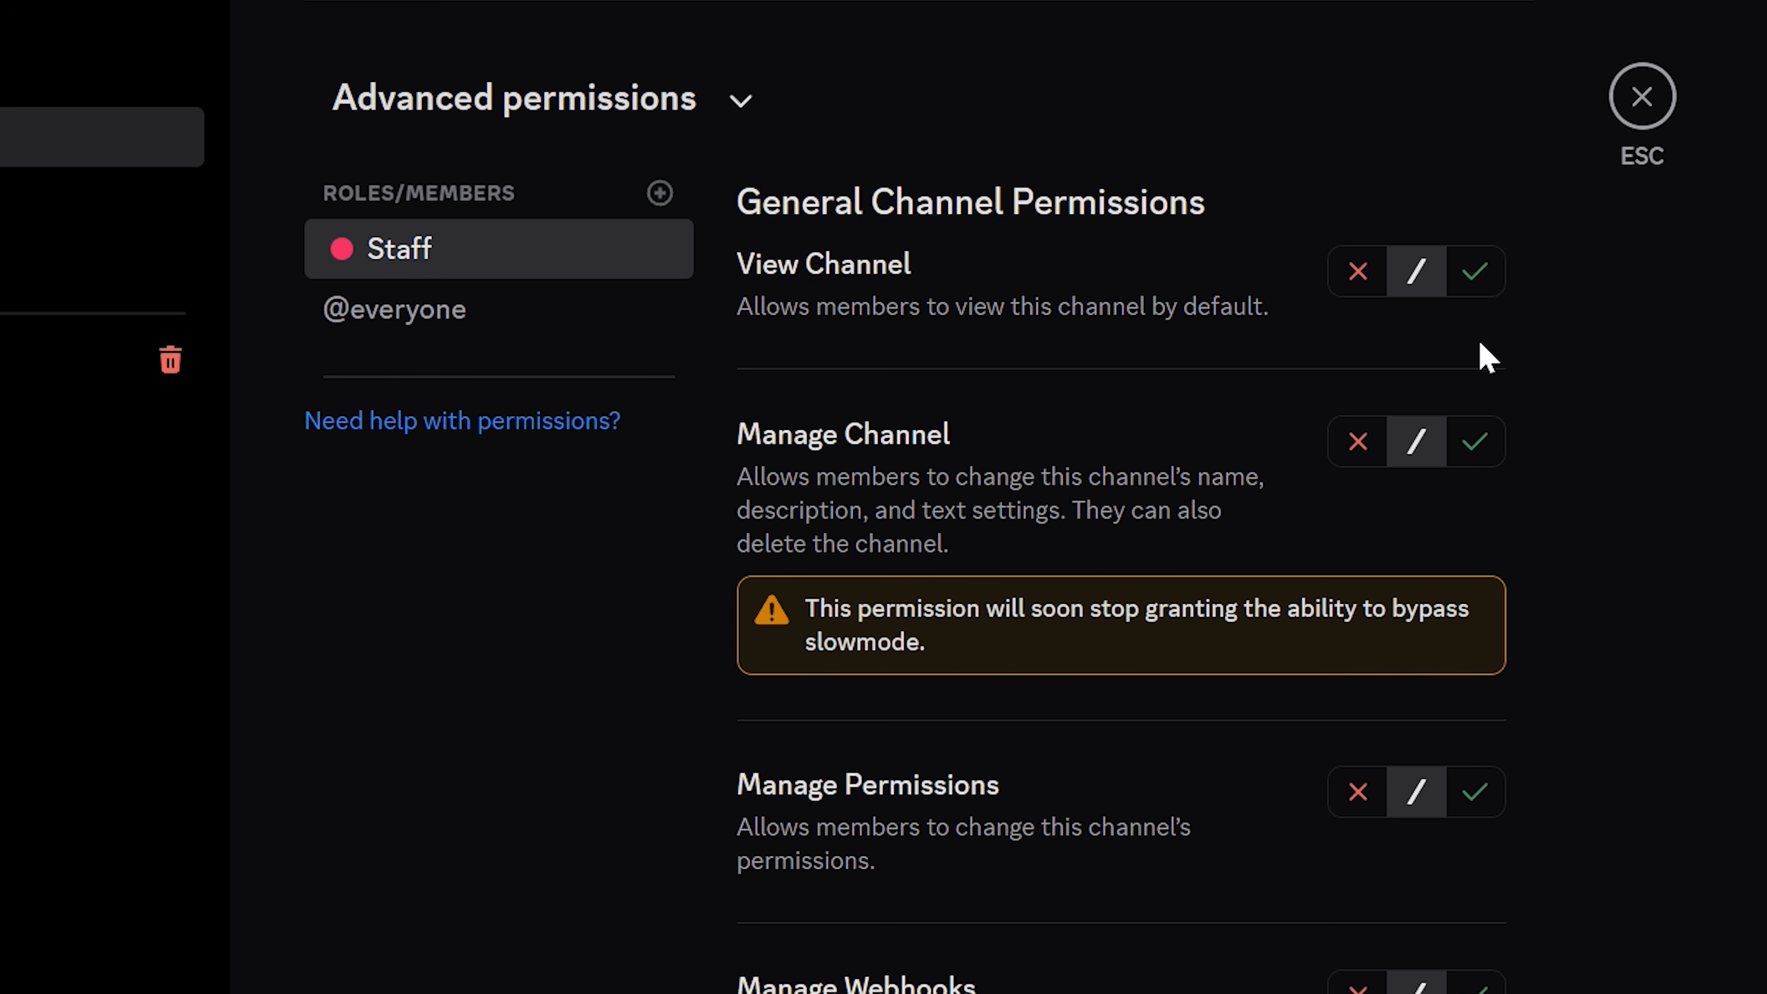
click(1477, 272)
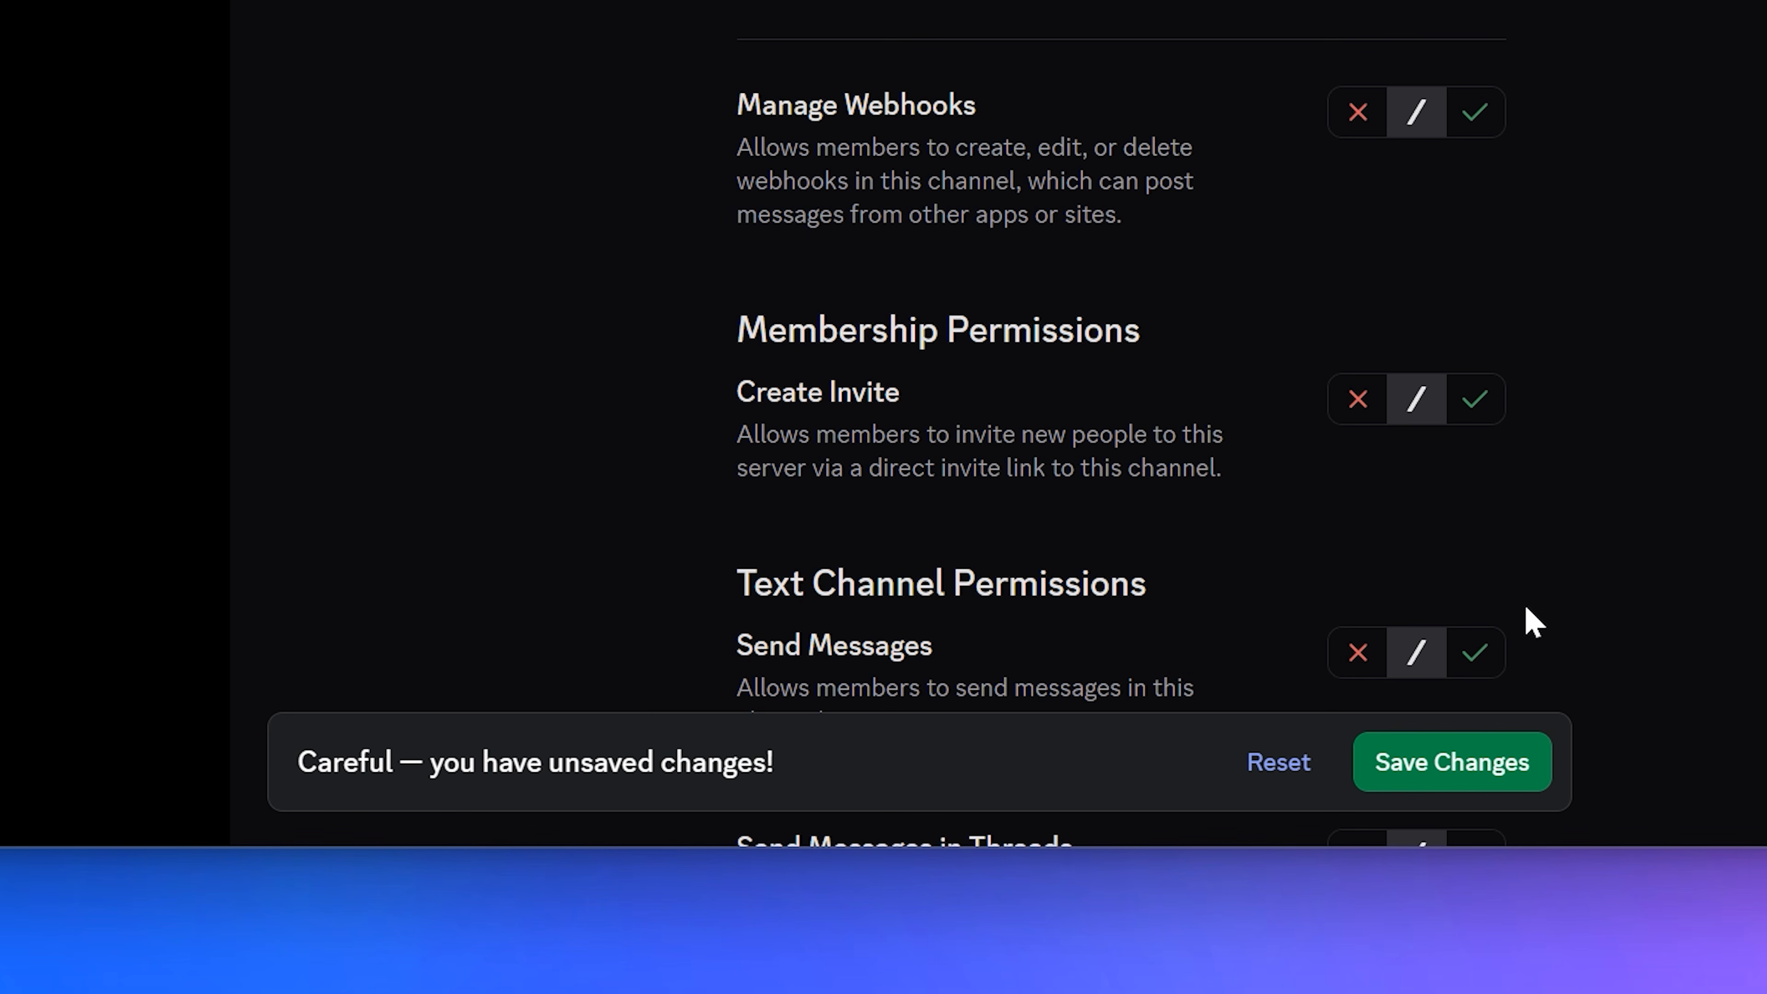
click(1443, 793)
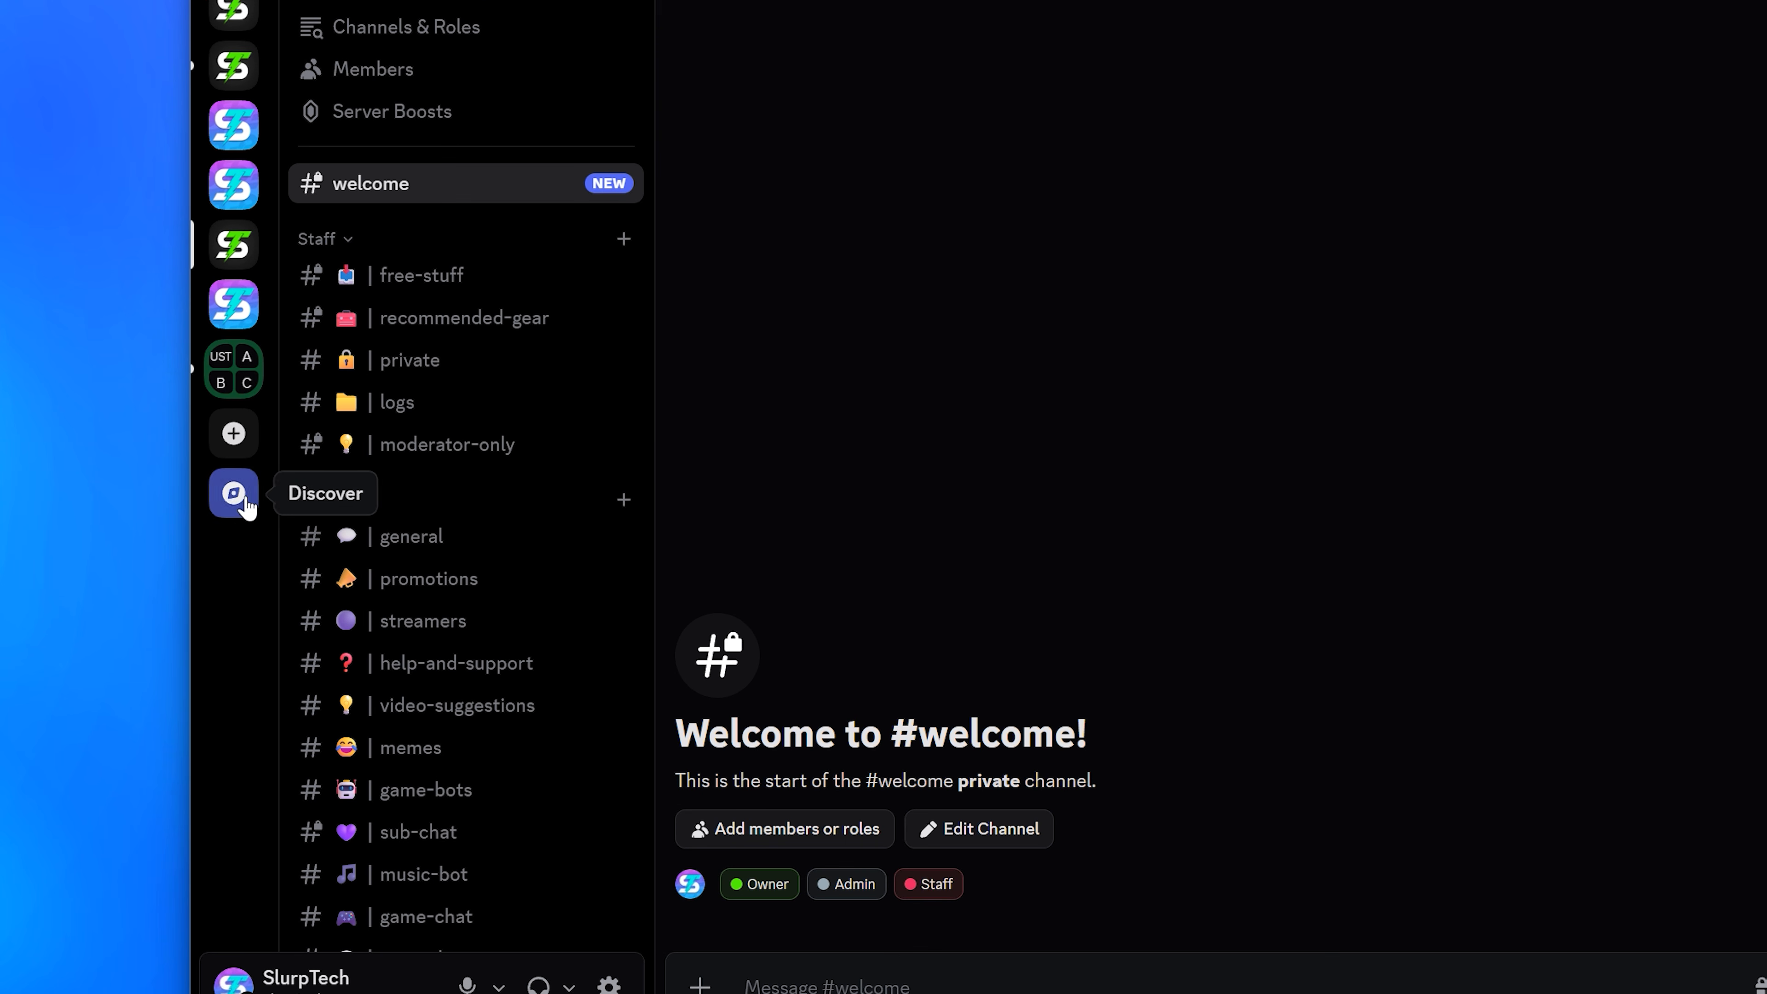
Search the Discover apps directory for "Sapphire" and open that app's page.
click(205, 533)
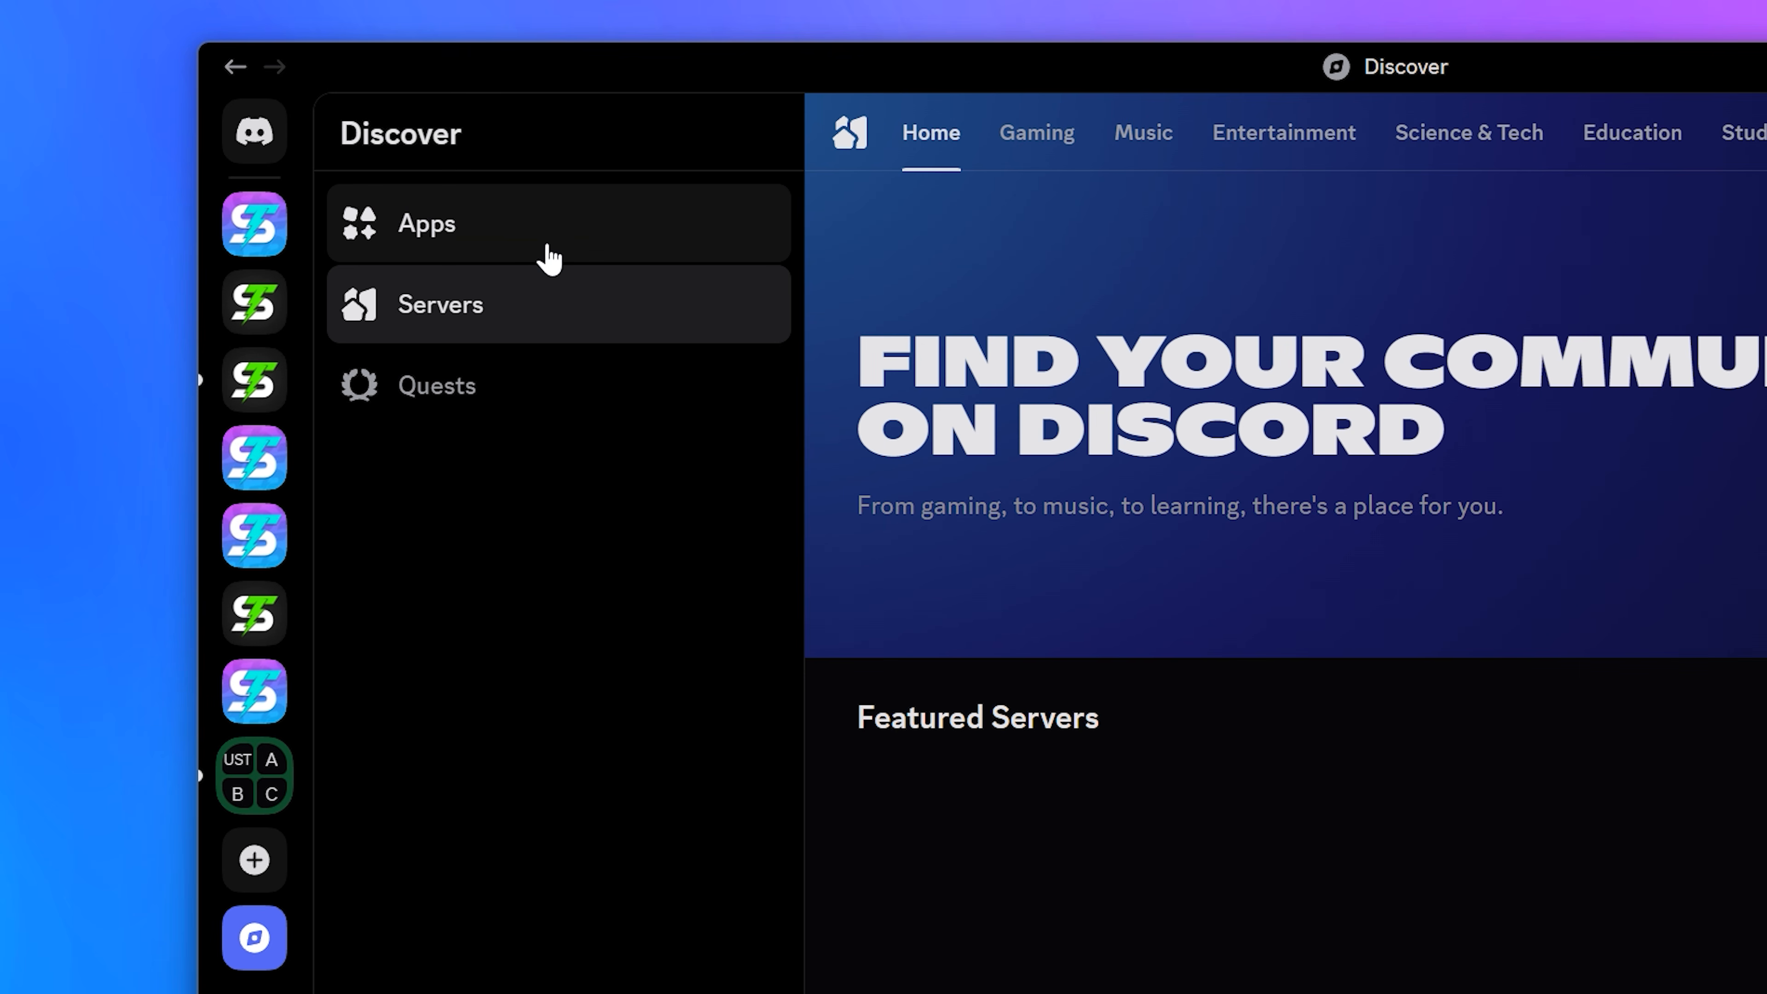
click(537, 235)
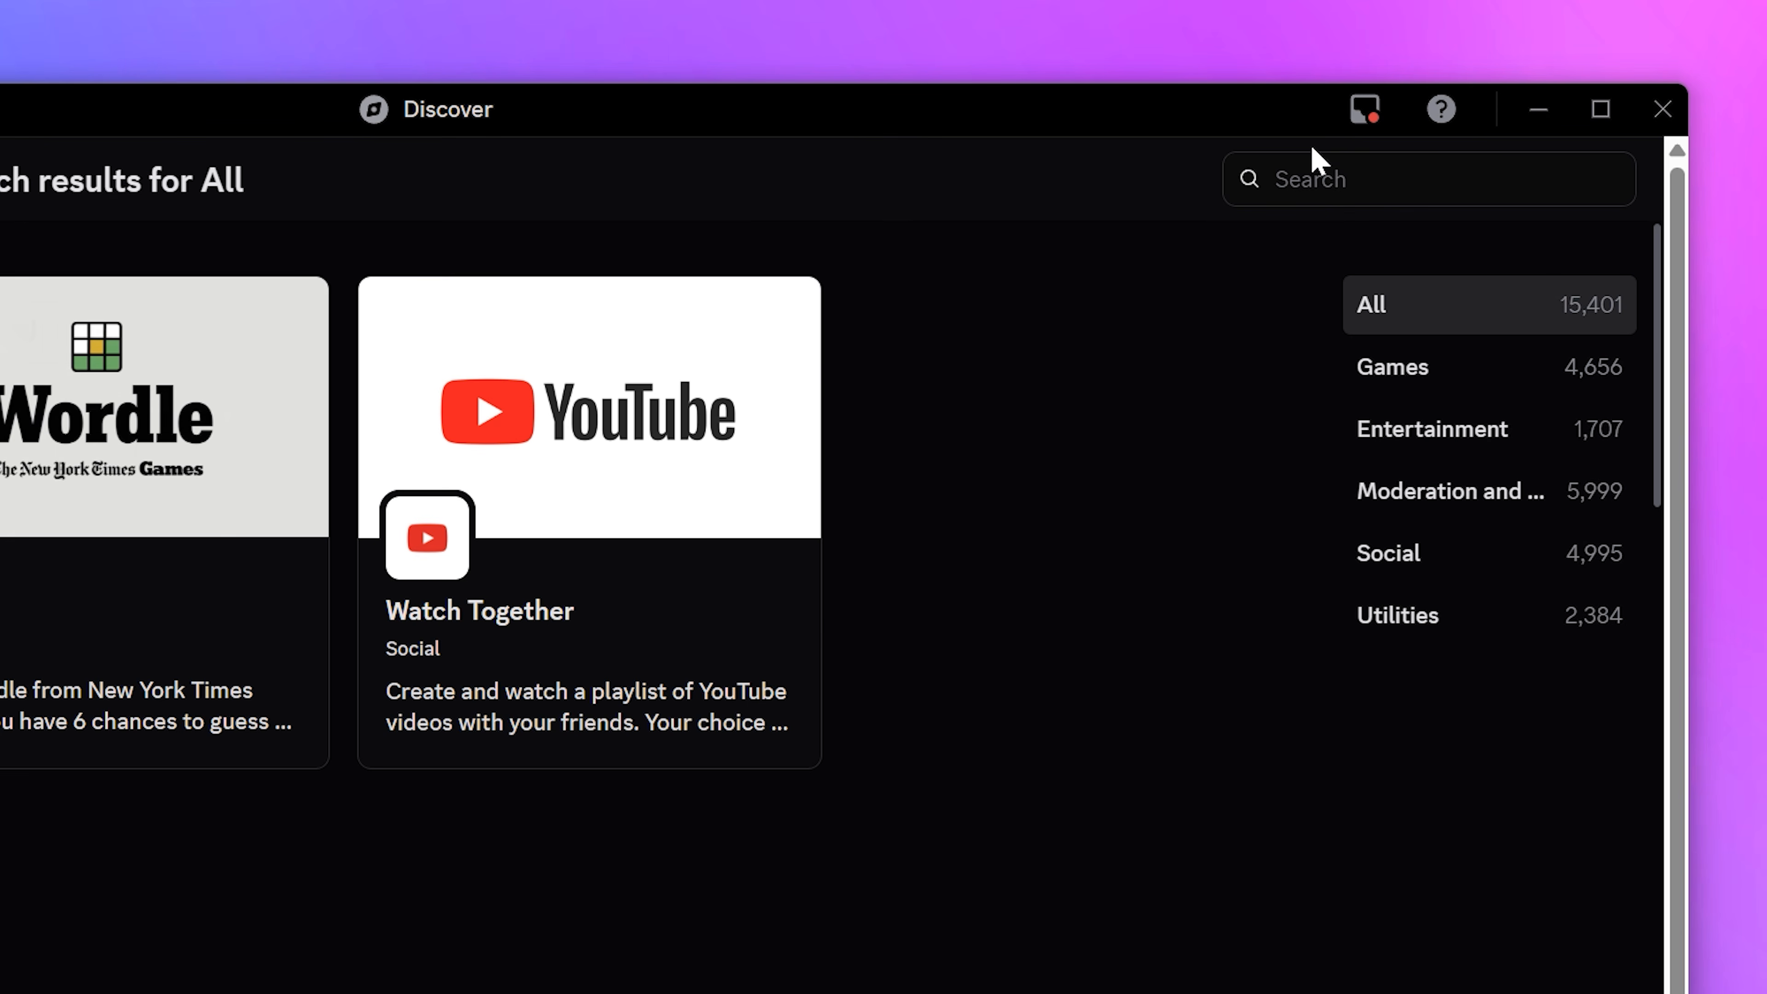
click(1313, 162)
text(Sapphire)
key(Return)
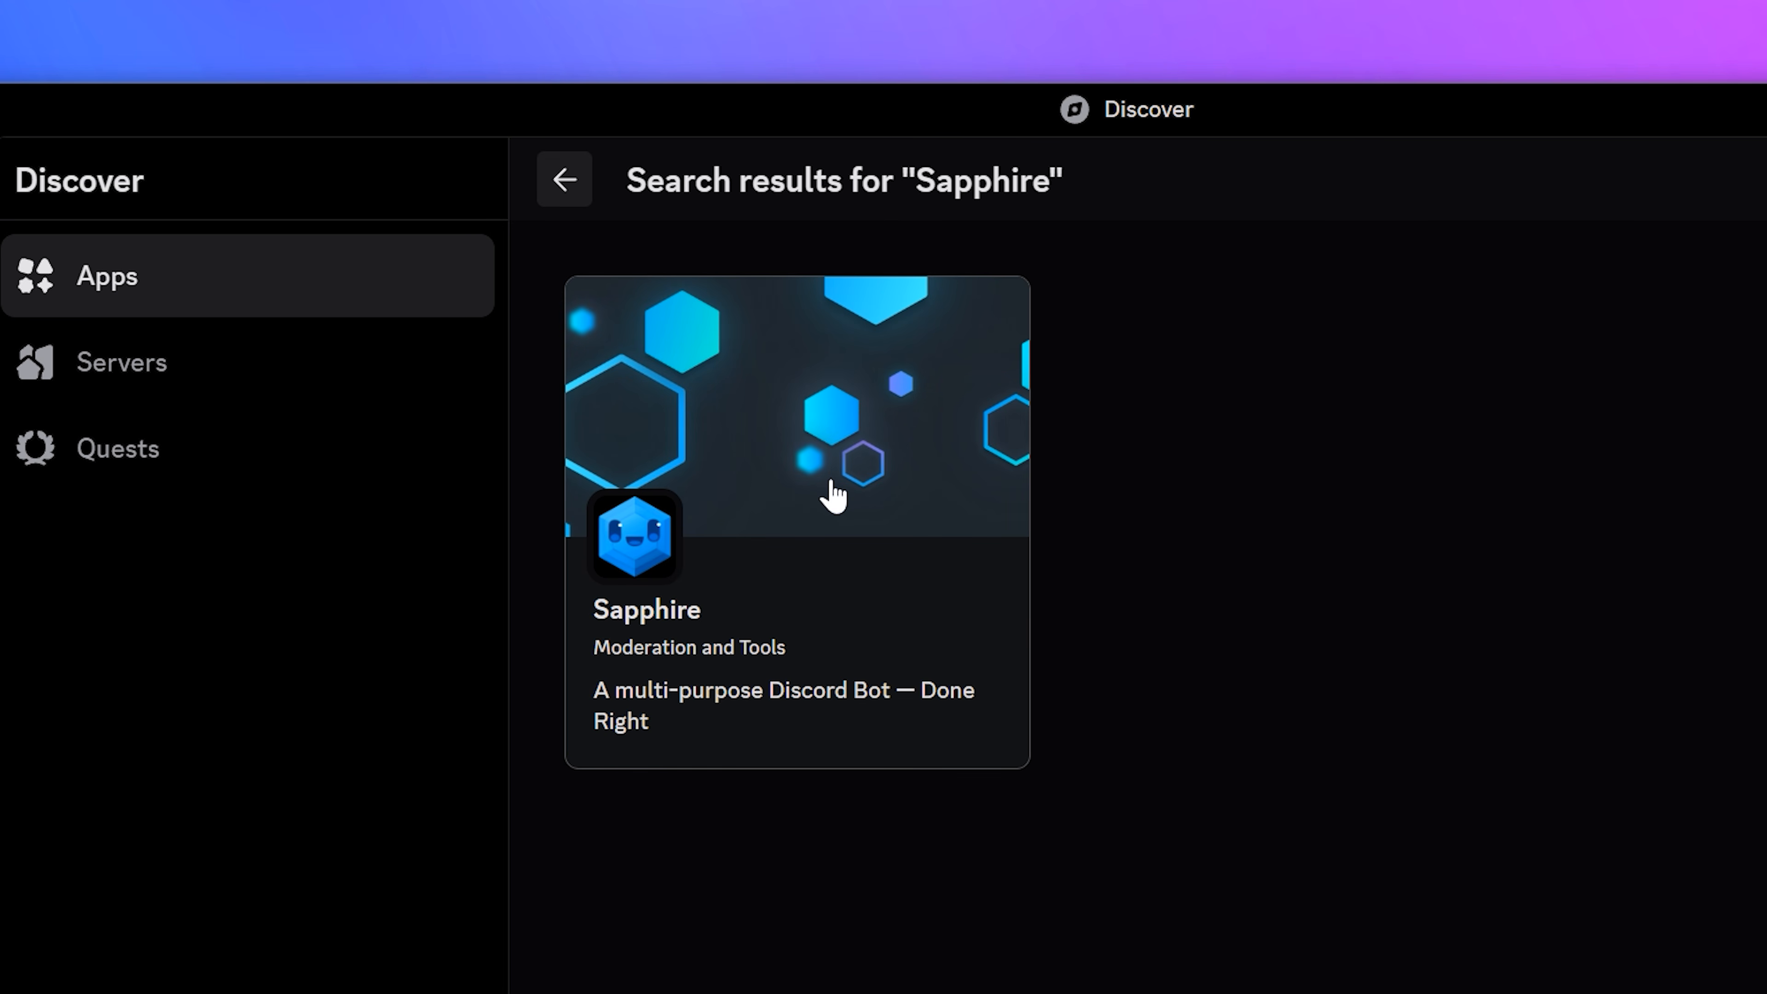
click(833, 496)
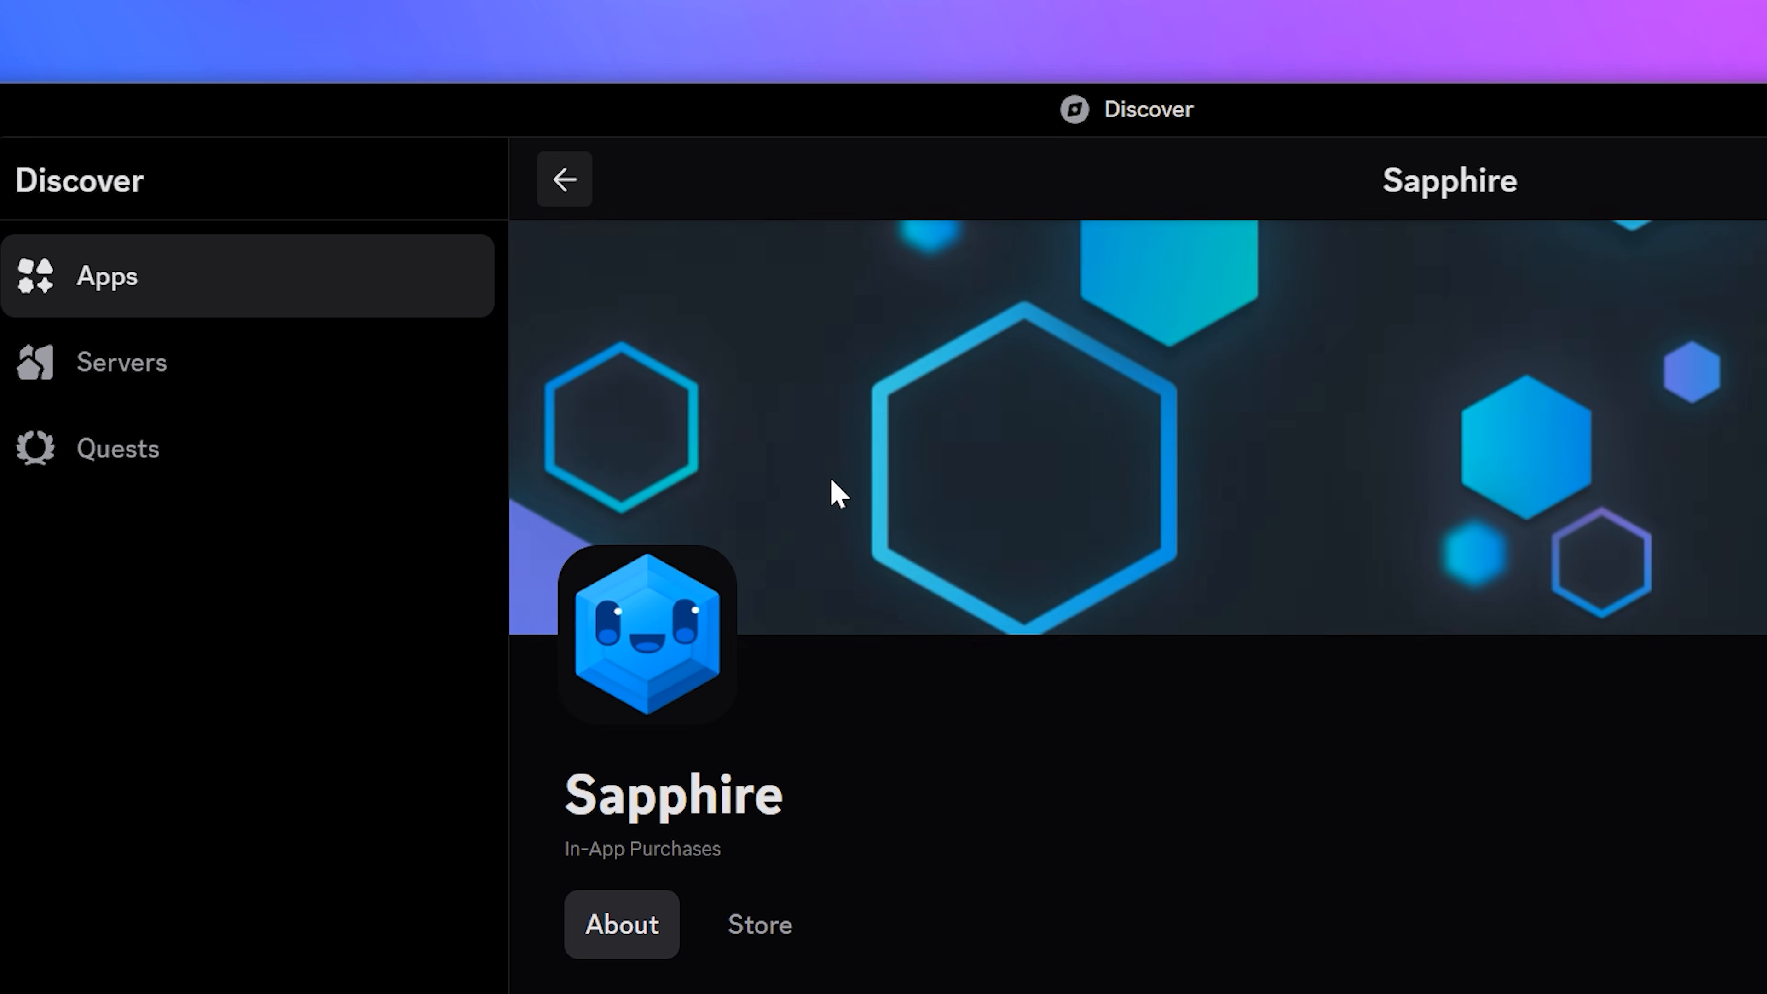
Follow Sapphire's invite link at sapph.xyz and choose SlurpTech's server as the server to add the bot to.
click(1236, 517)
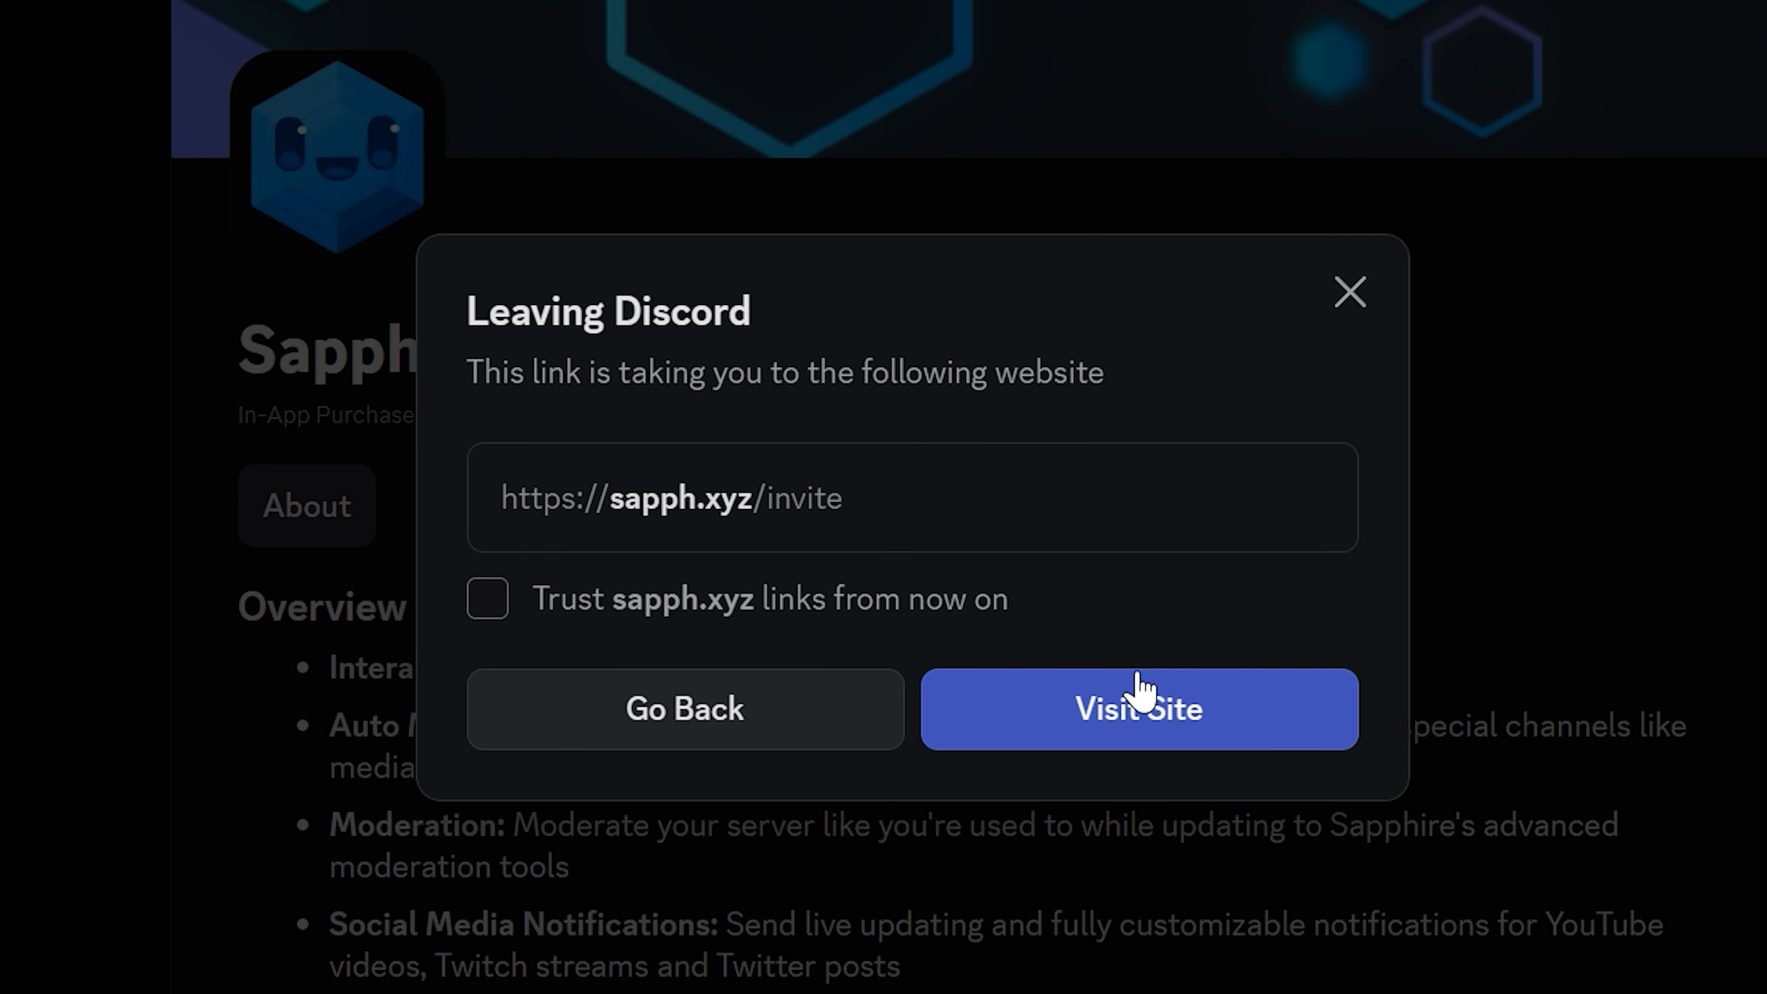
click(1136, 693)
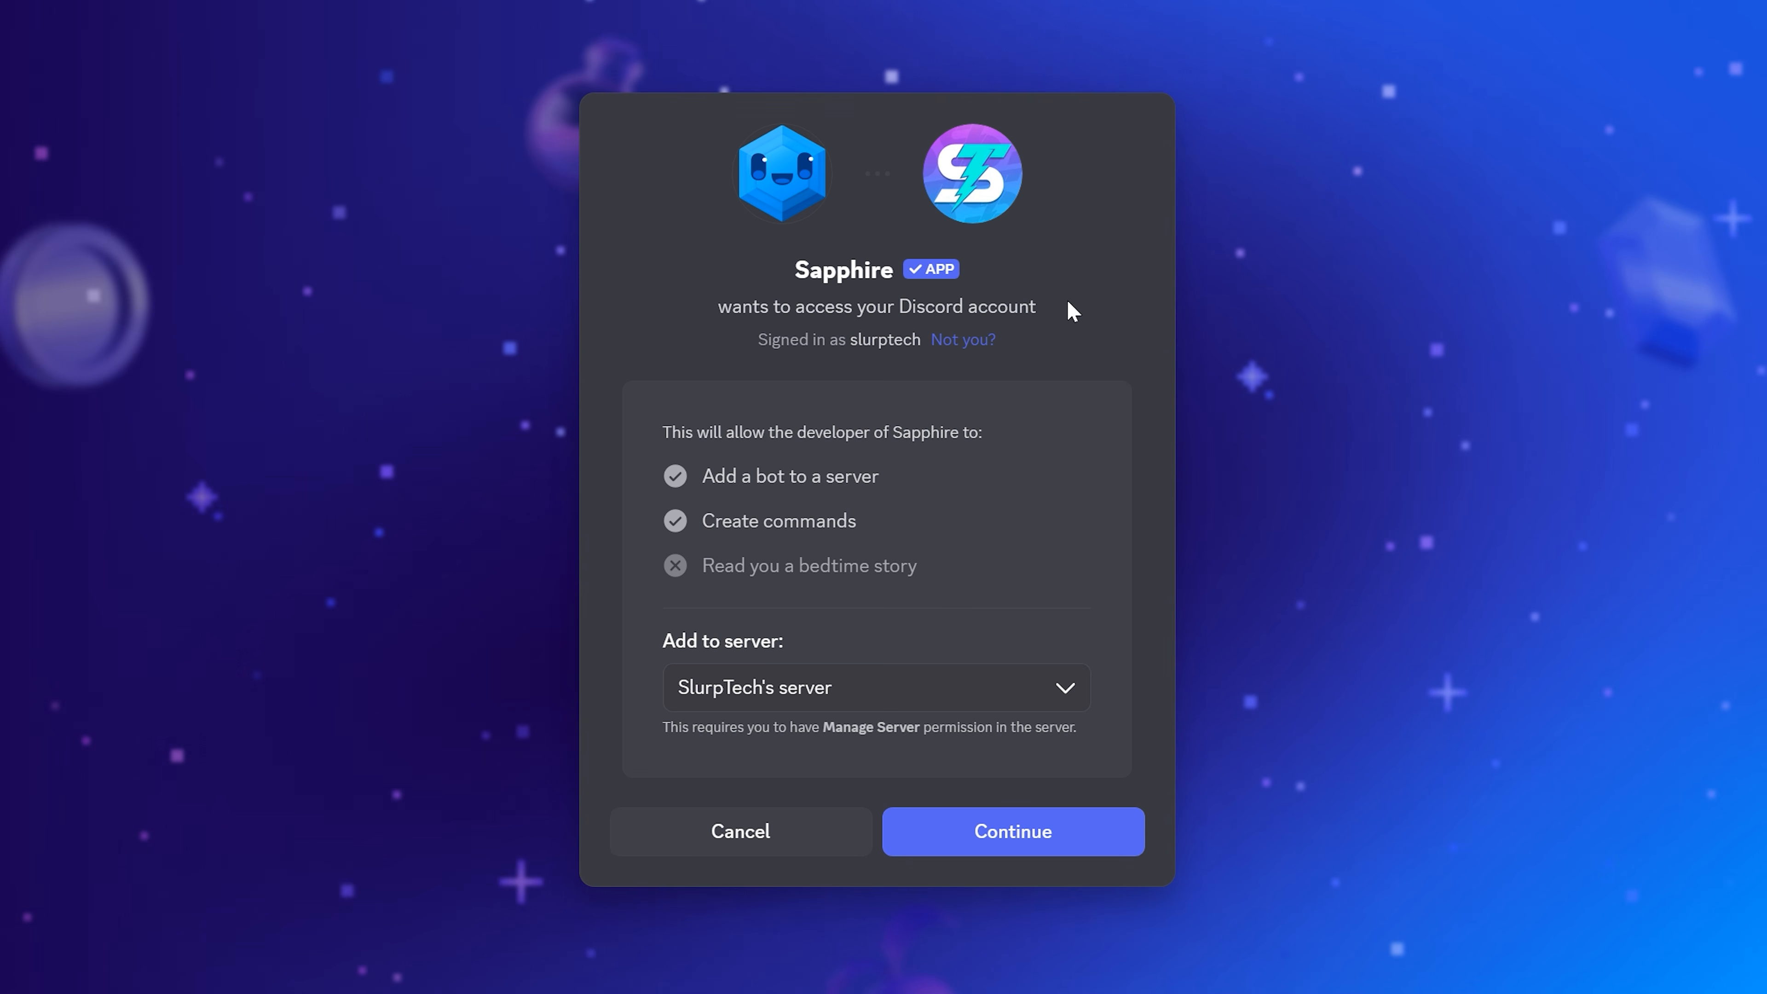
click(933, 689)
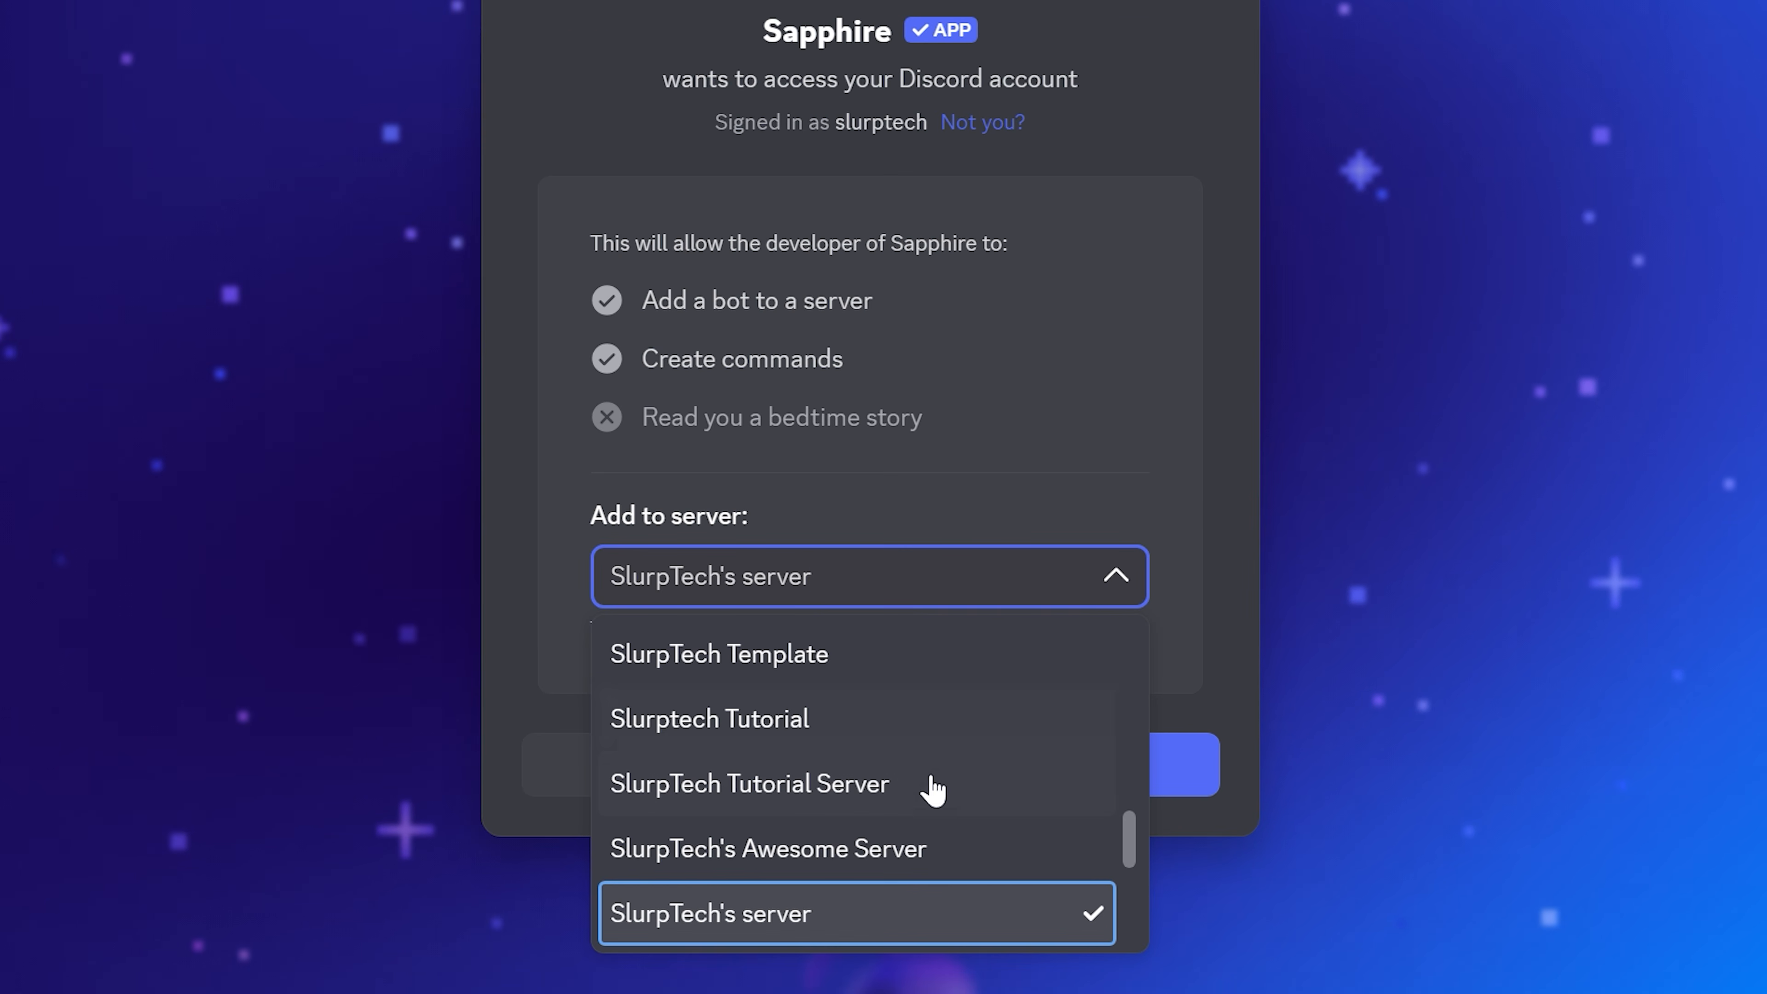
click(947, 917)
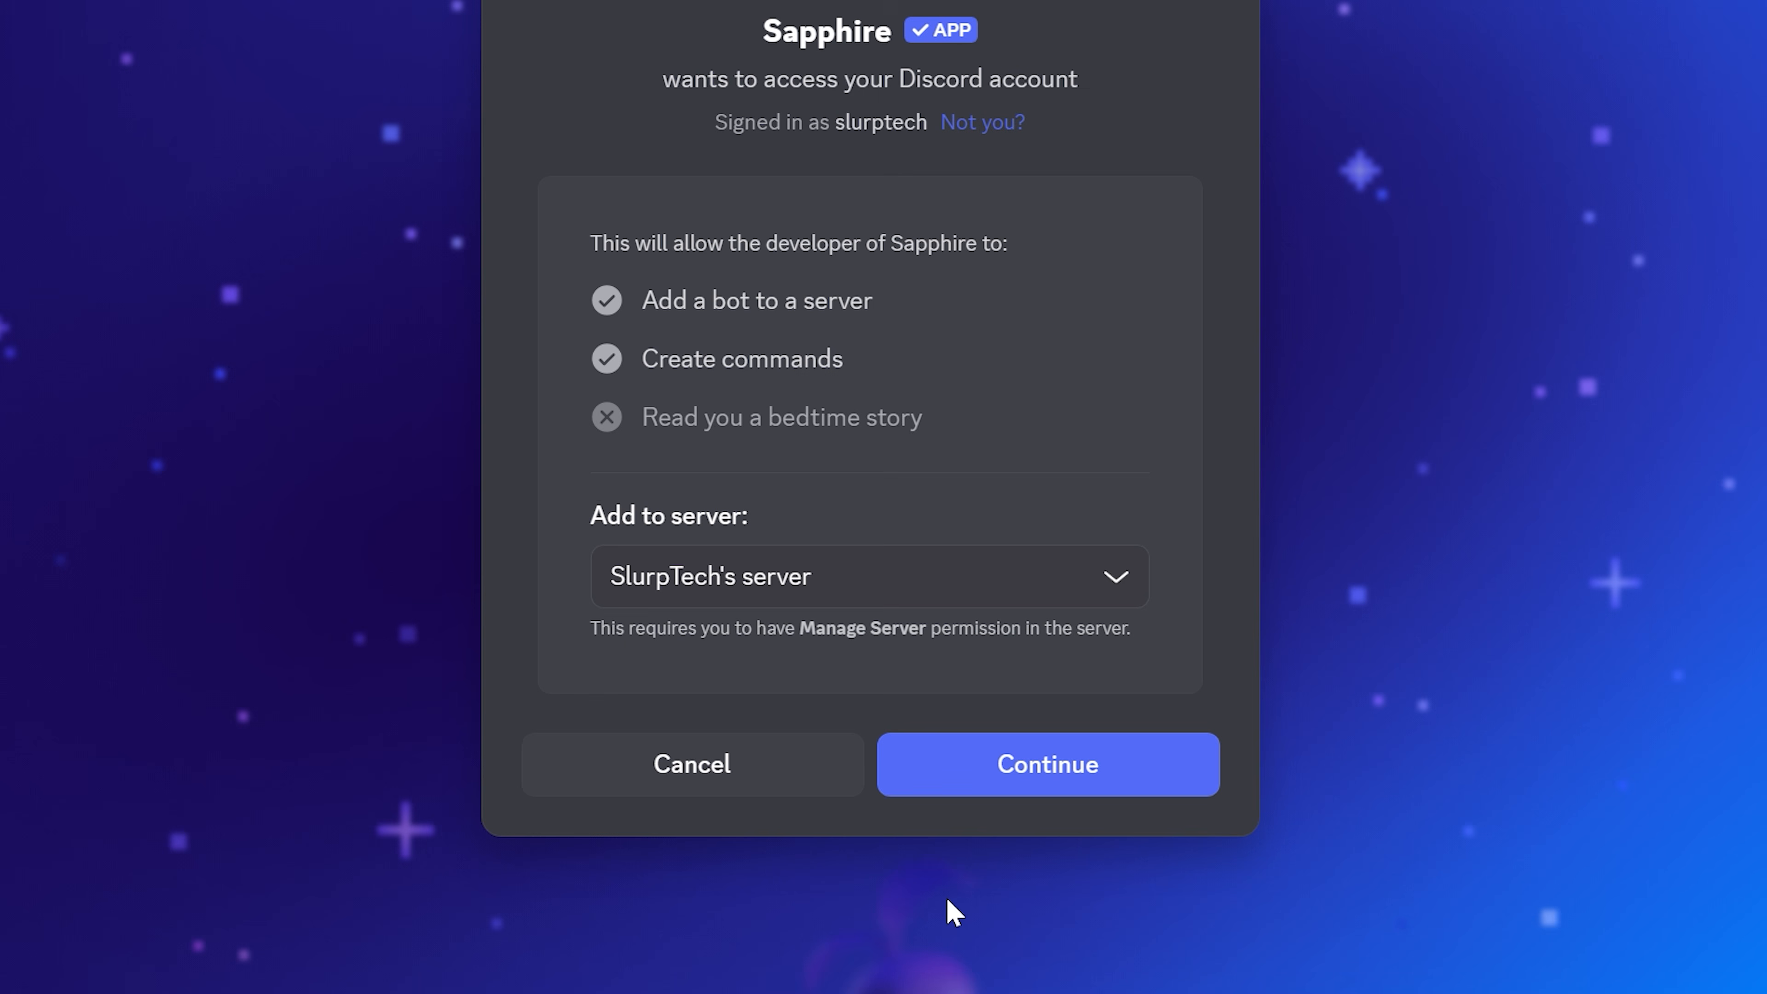
click(1027, 799)
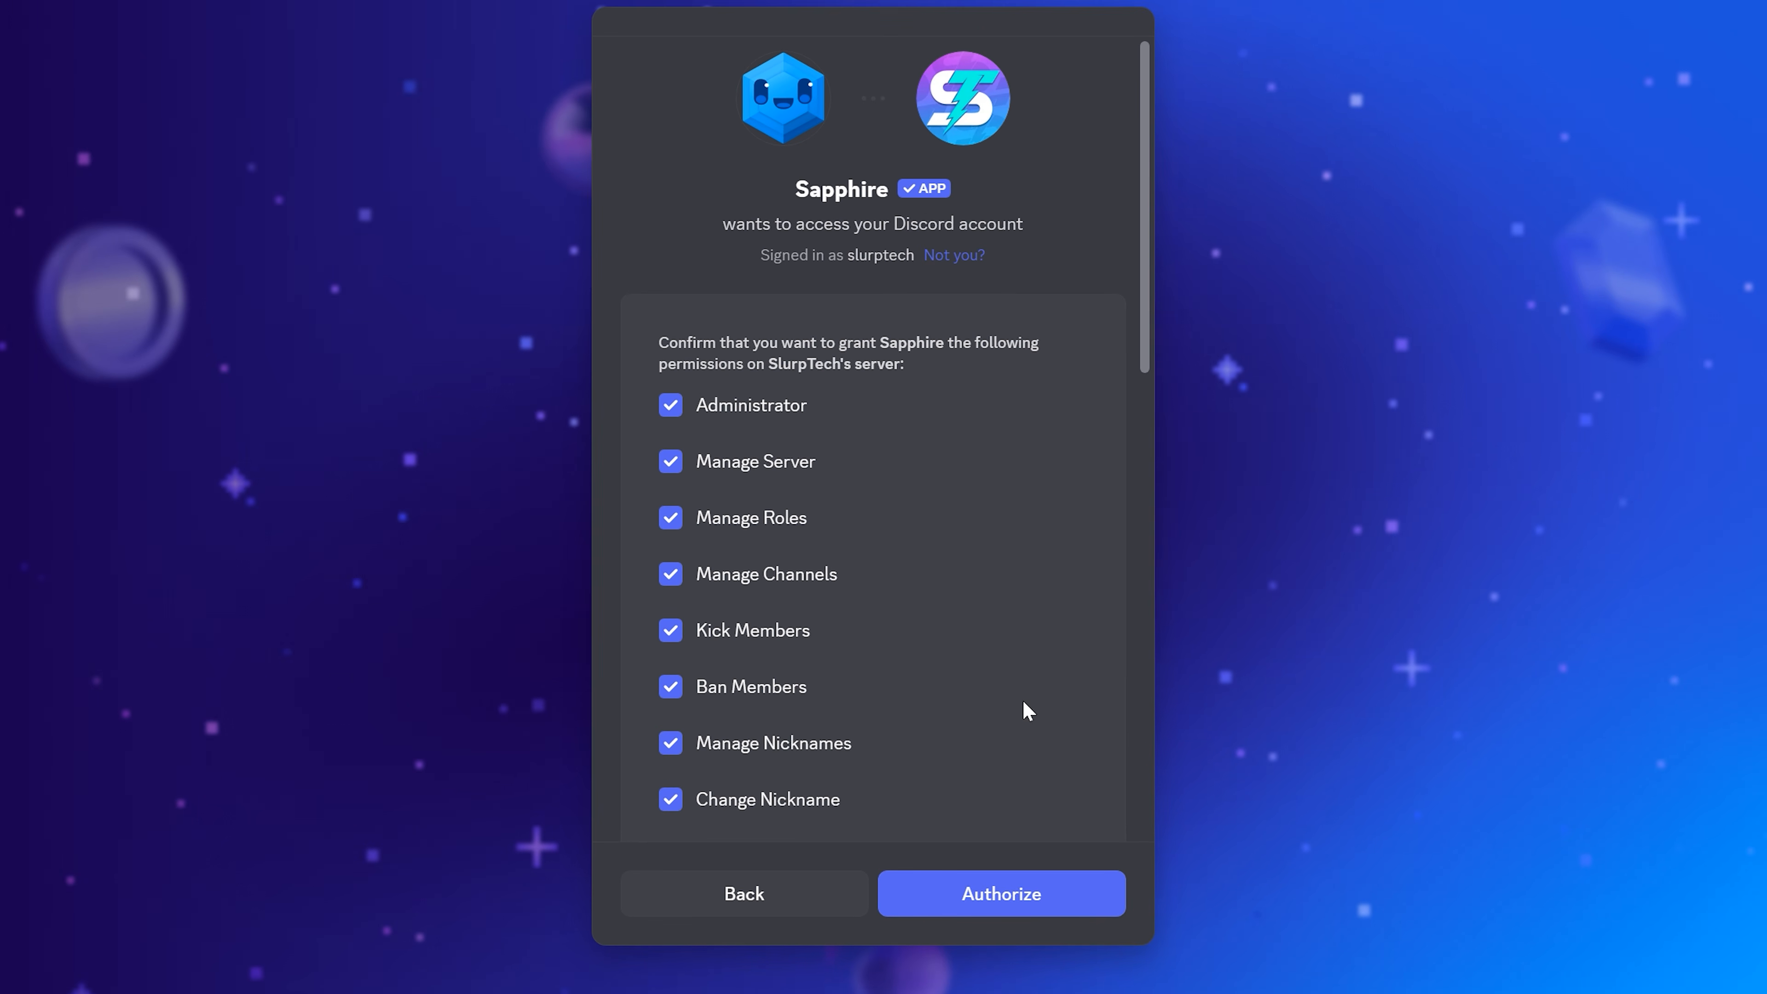
Authorize all of Sapphire's requested server permissions and its dashboard access to the account.
scroll(963, 599, down, 10)
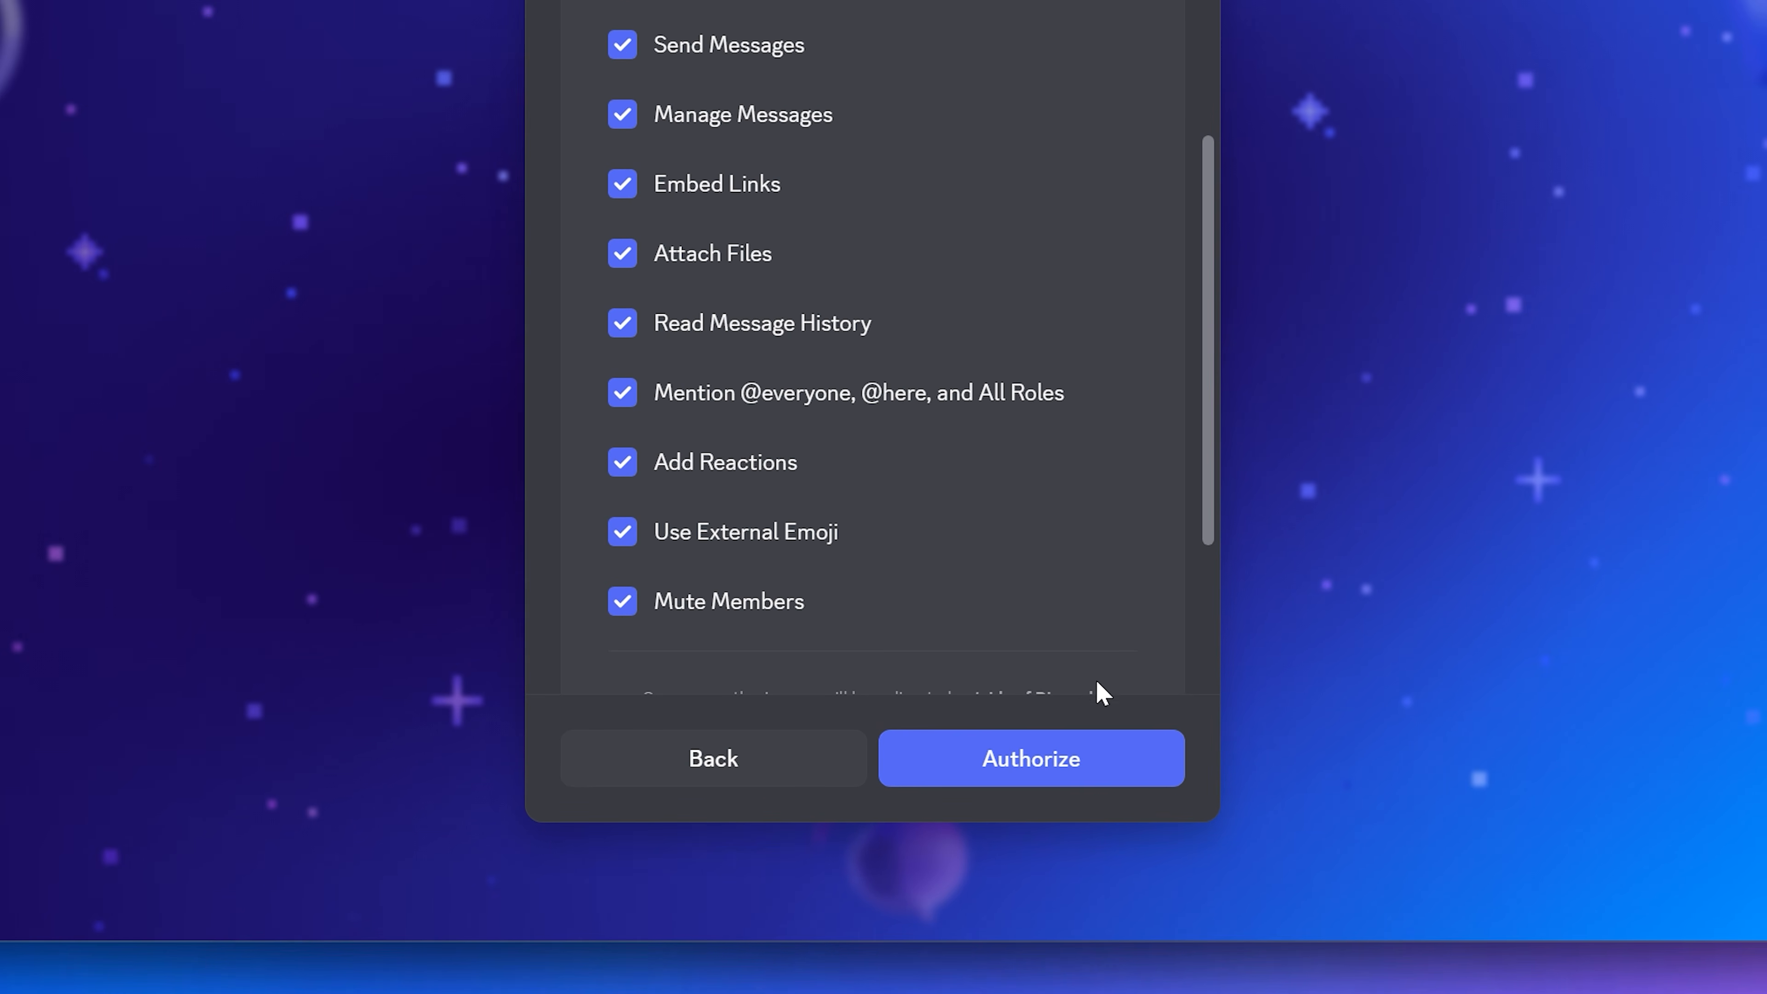
click(1009, 793)
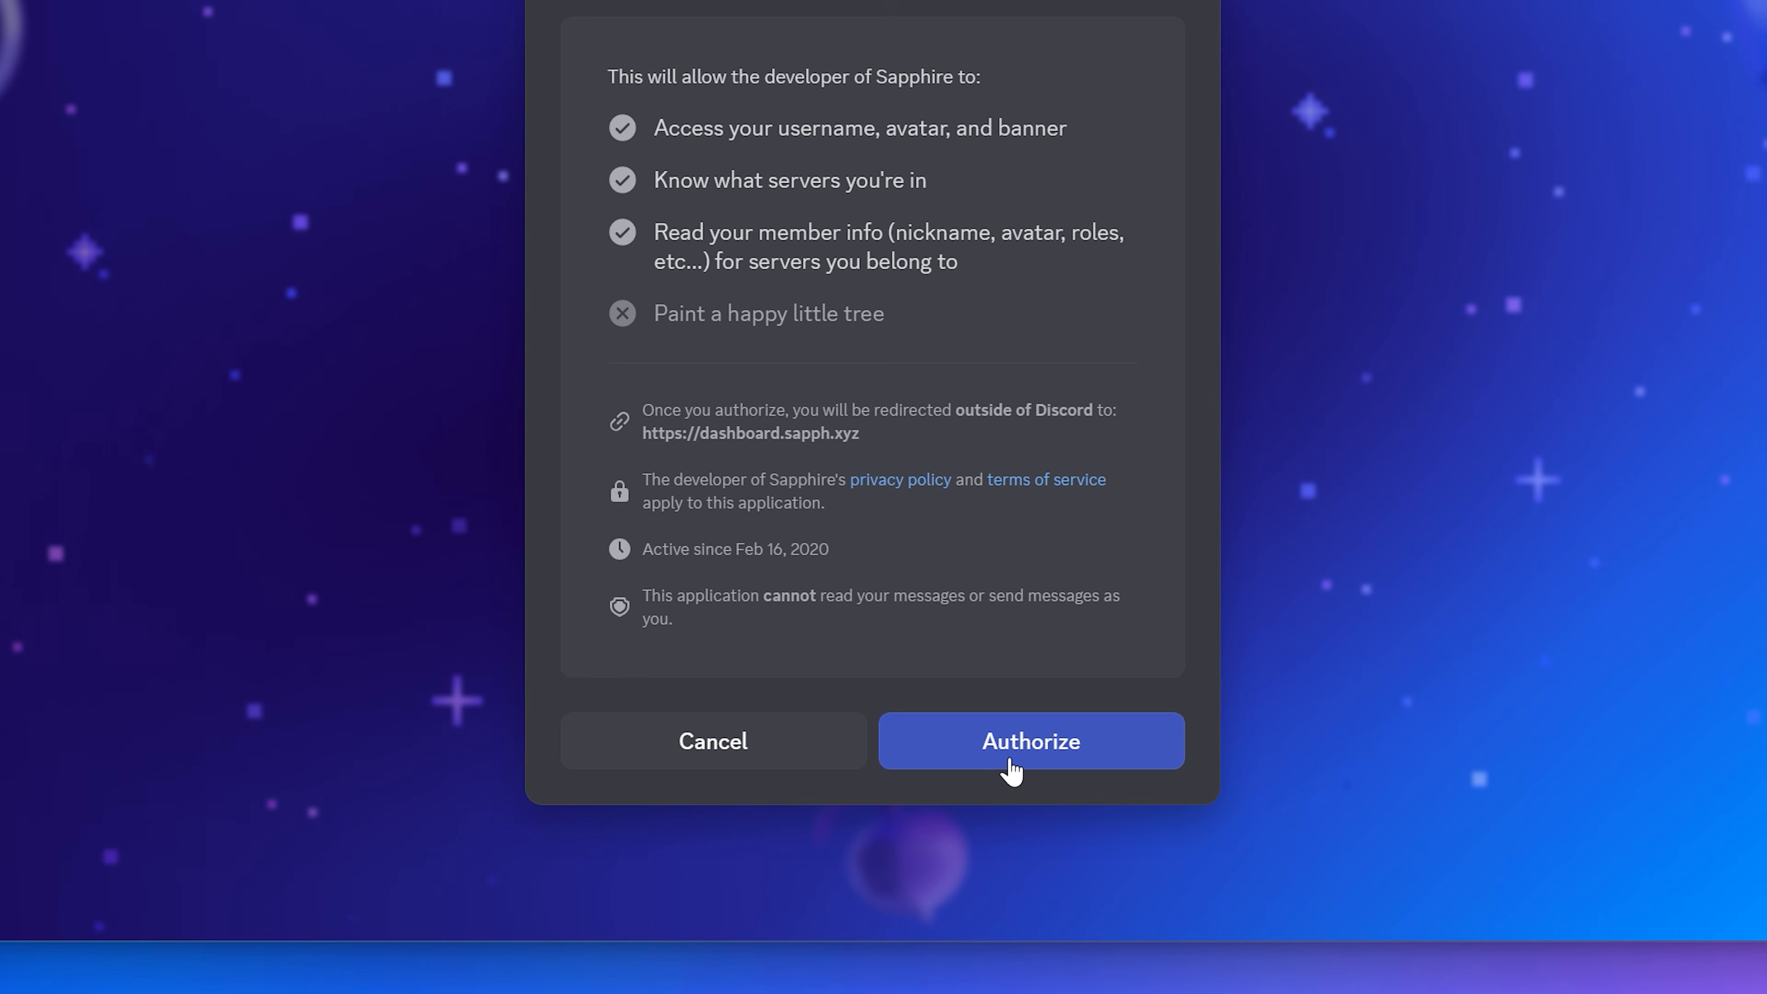
click(1010, 771)
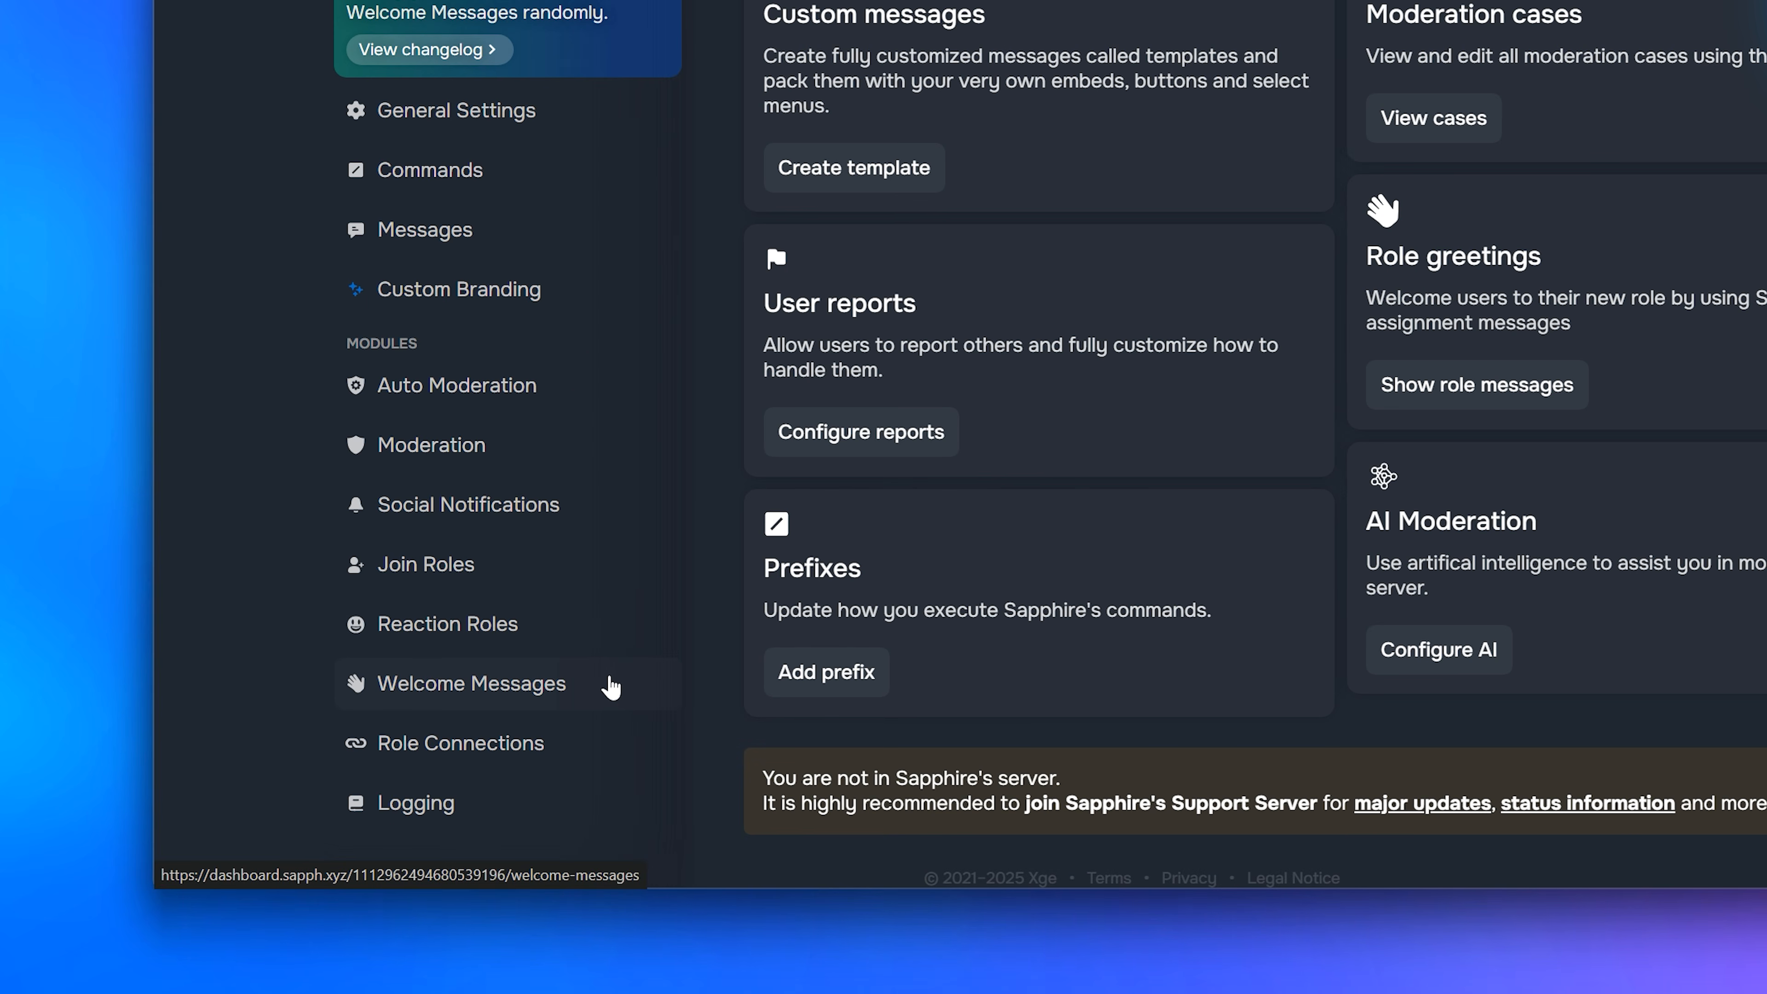
Create a new join message in Sapphire's Welcome Messages module, set it to the server's welcome channel, and open its editor.
click(610, 687)
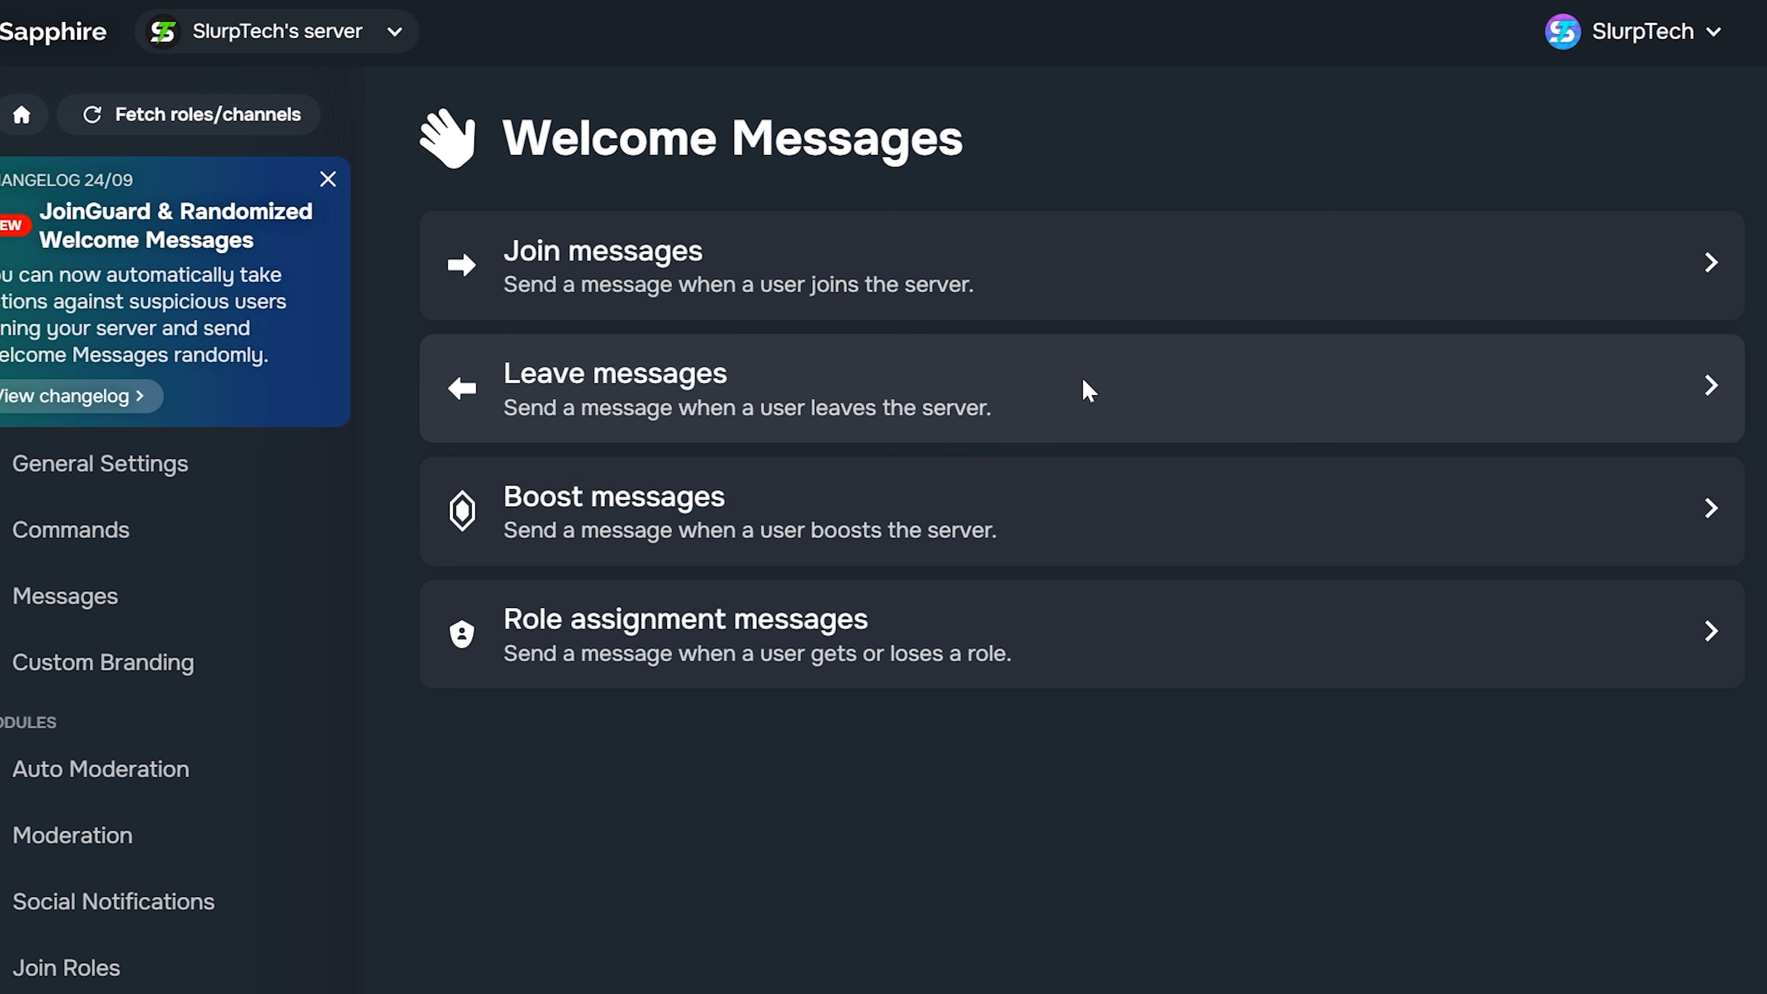
click(1120, 277)
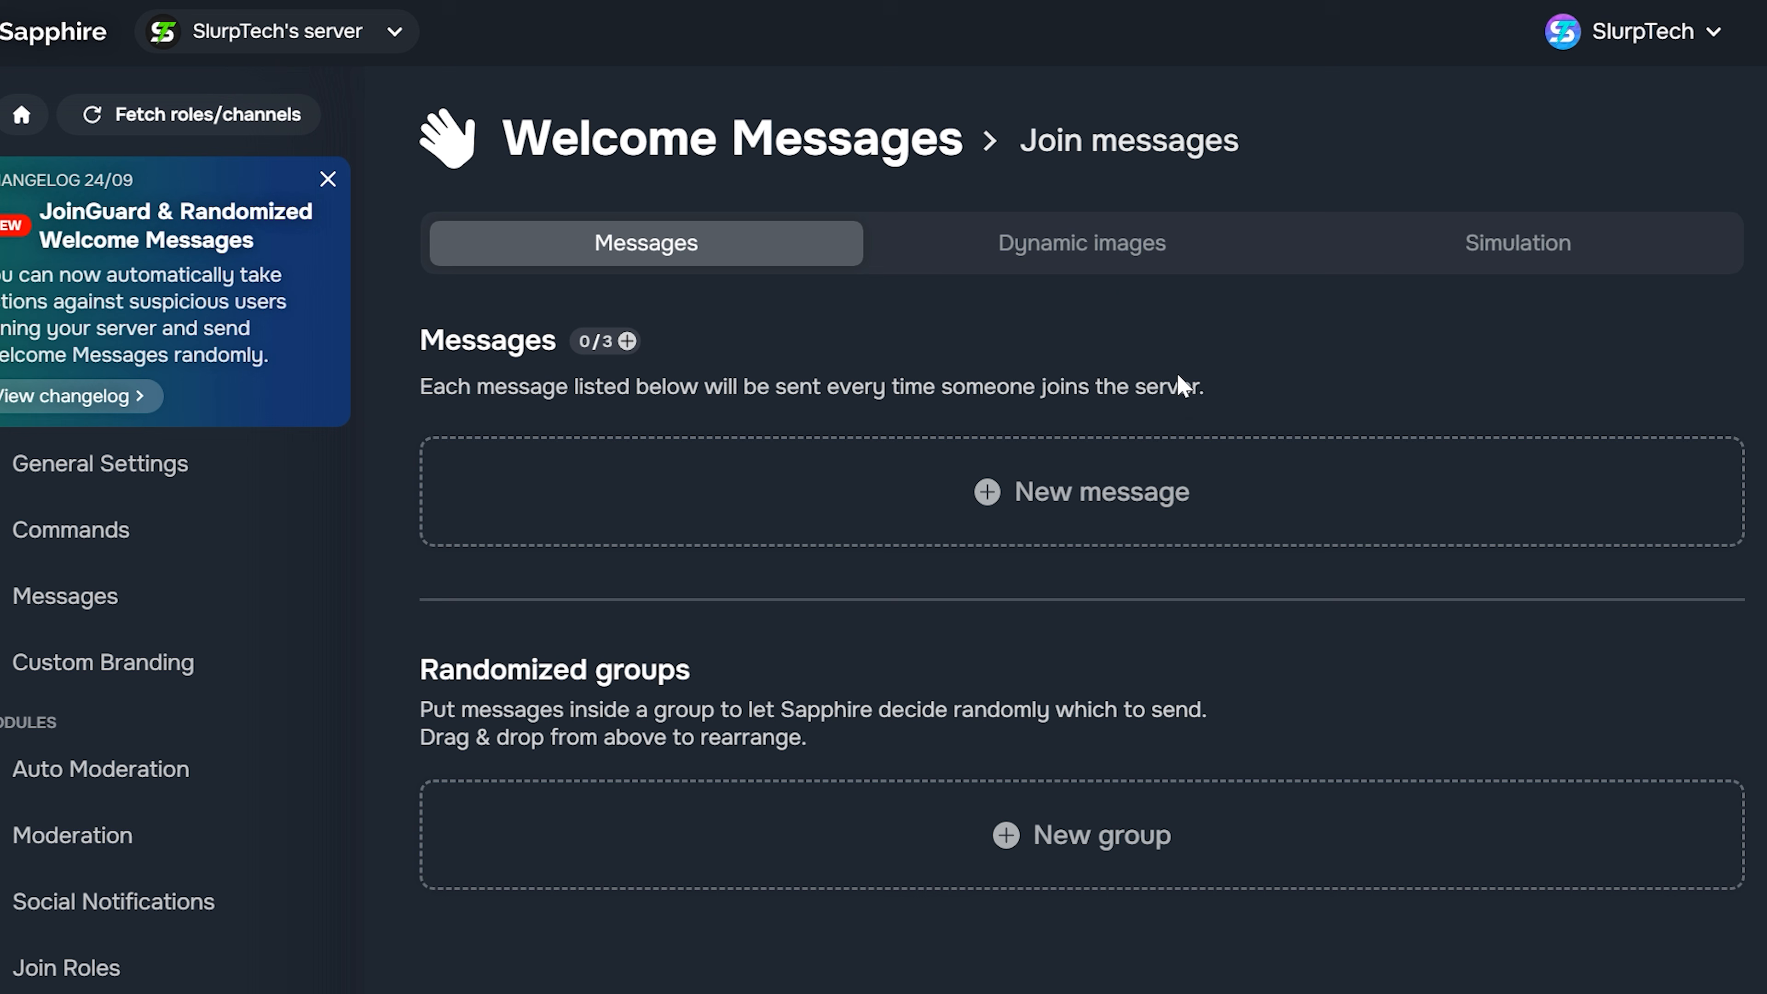
click(1243, 510)
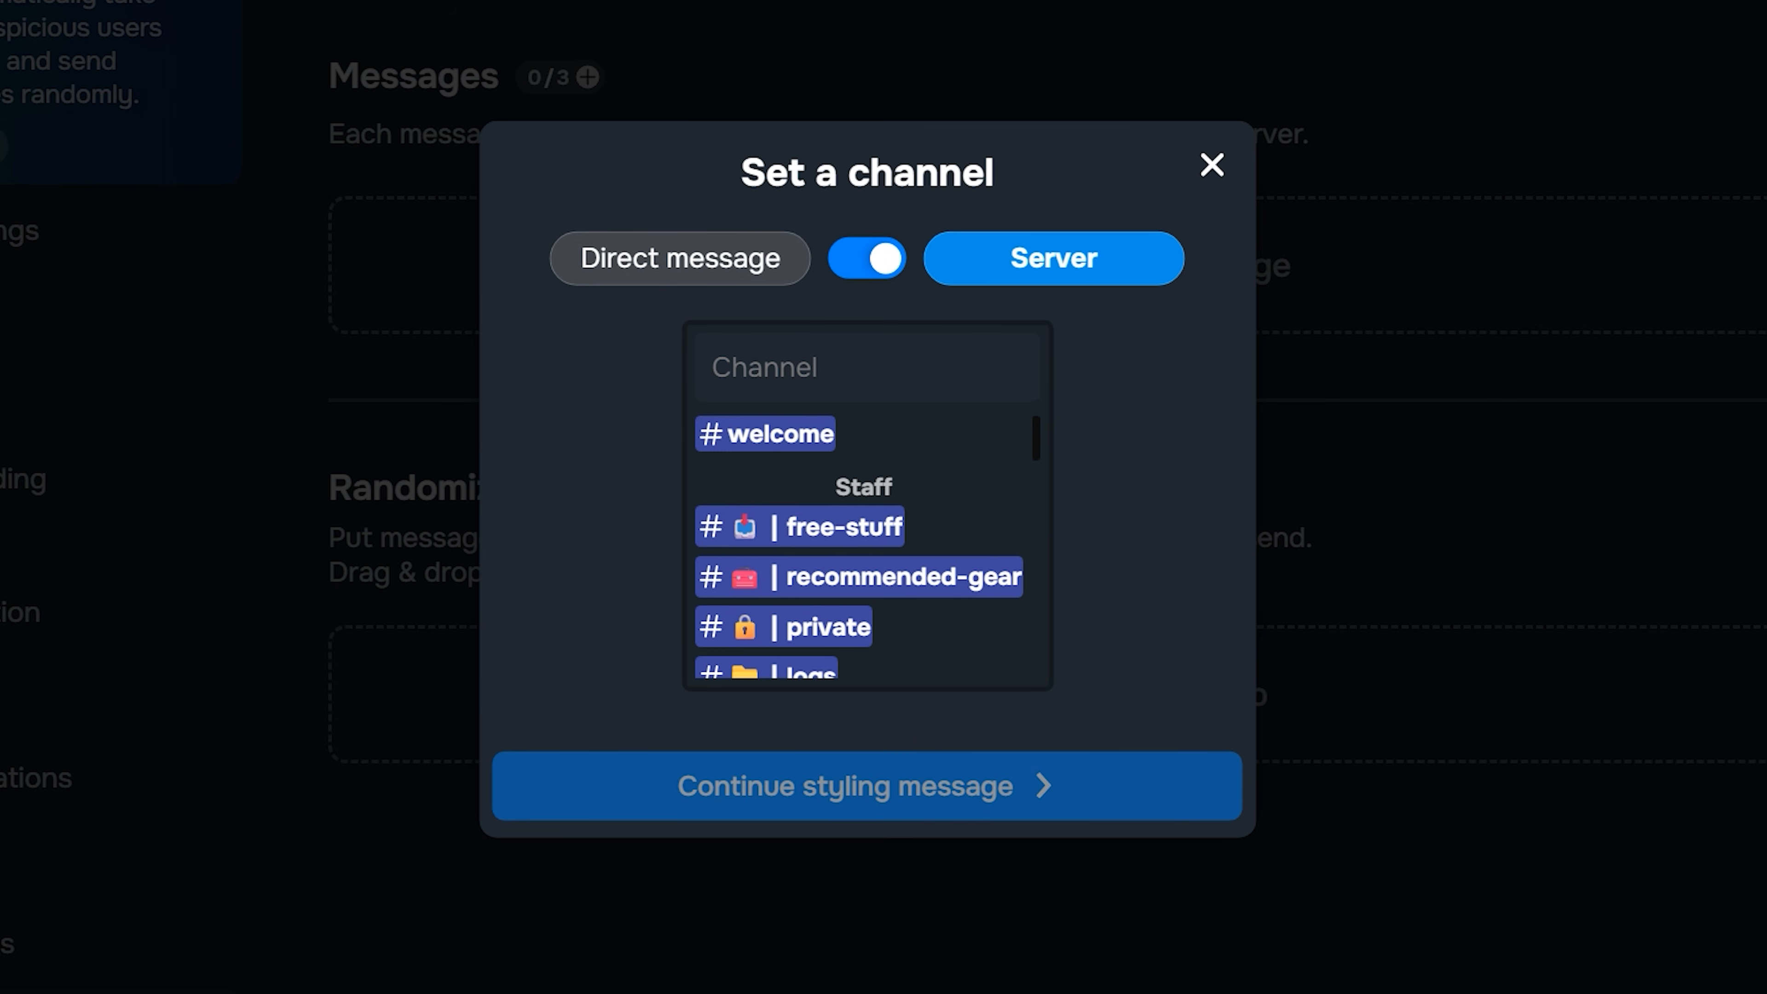
click(780, 436)
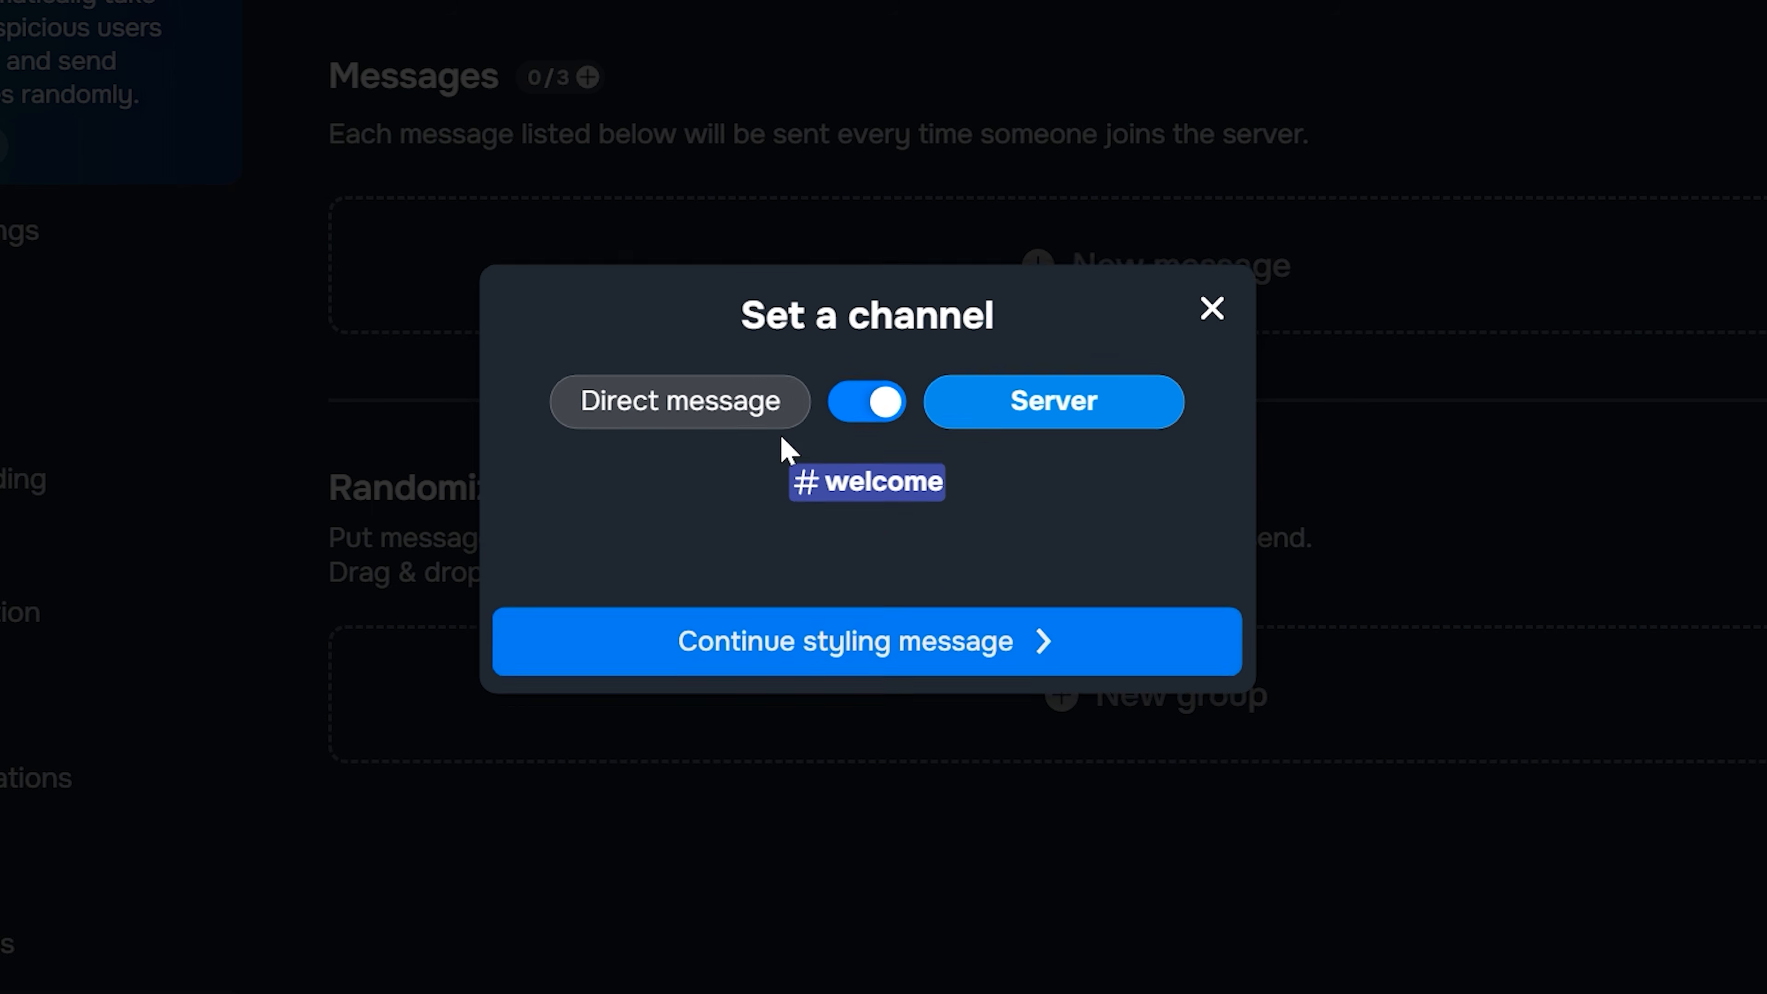
click(867, 644)
click(705, 59)
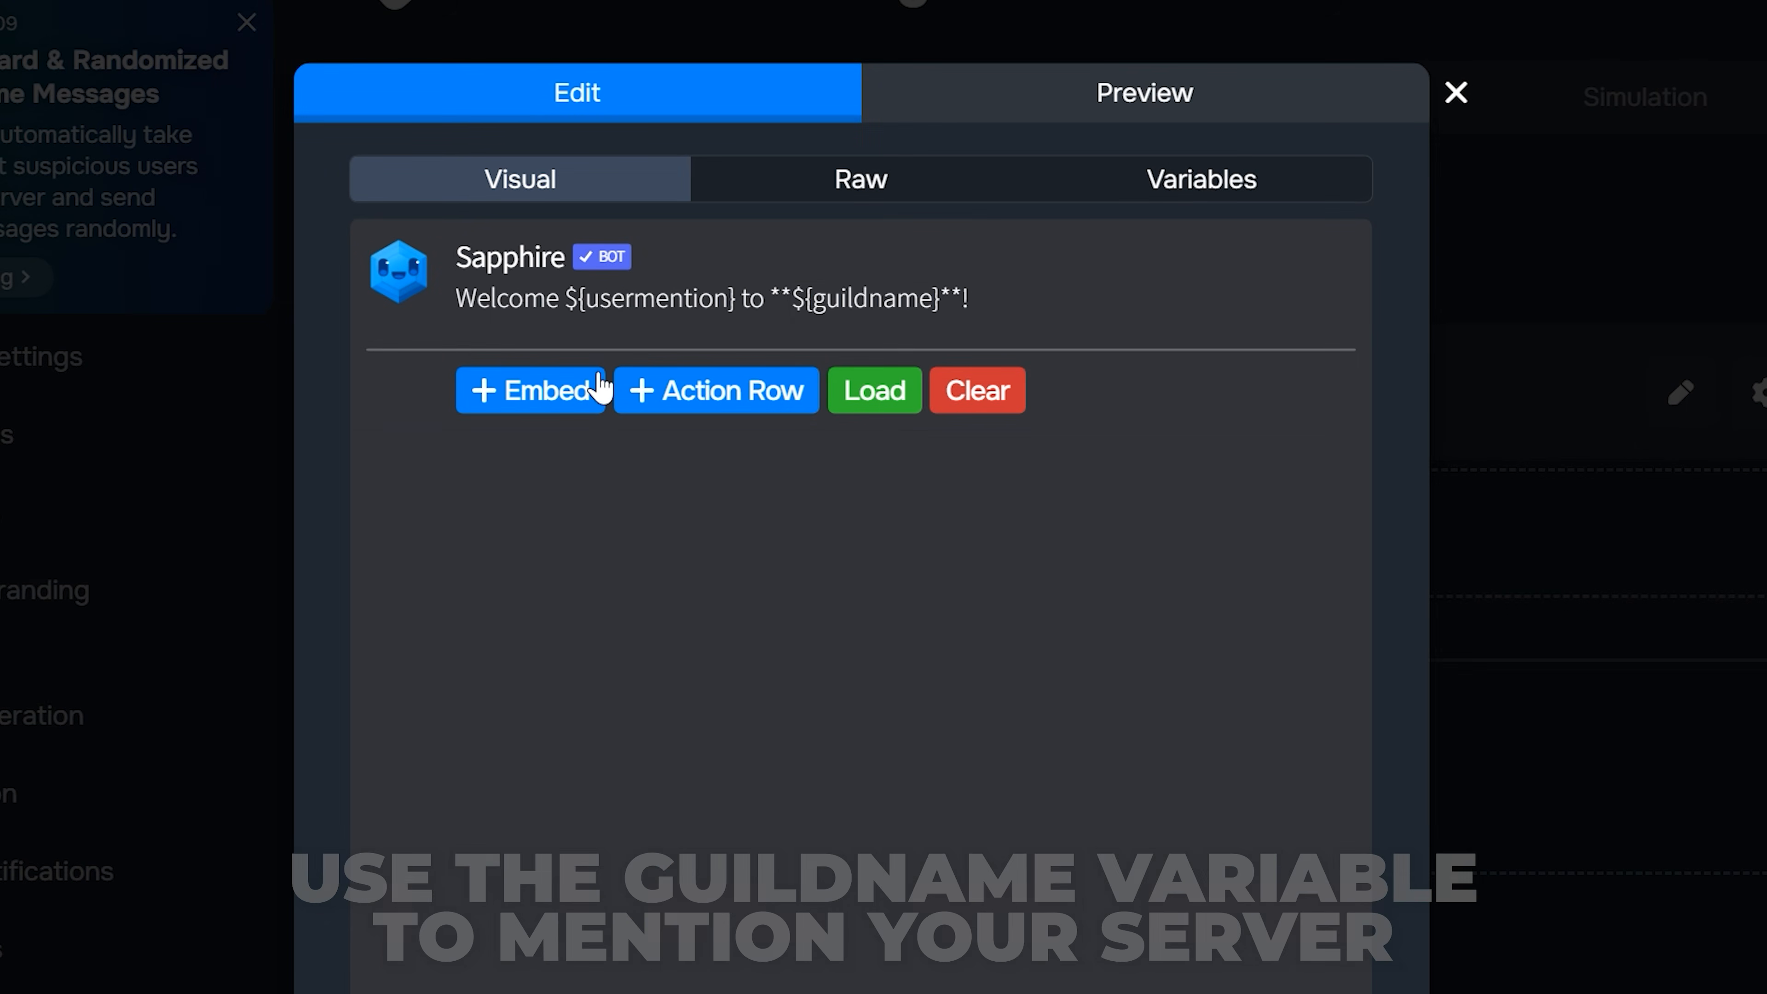
Add an embed with a description greeting starting "Welcome ${usermention} to the **${guildname}** Discord Server! We appreciate you joining our community.".
click(595, 389)
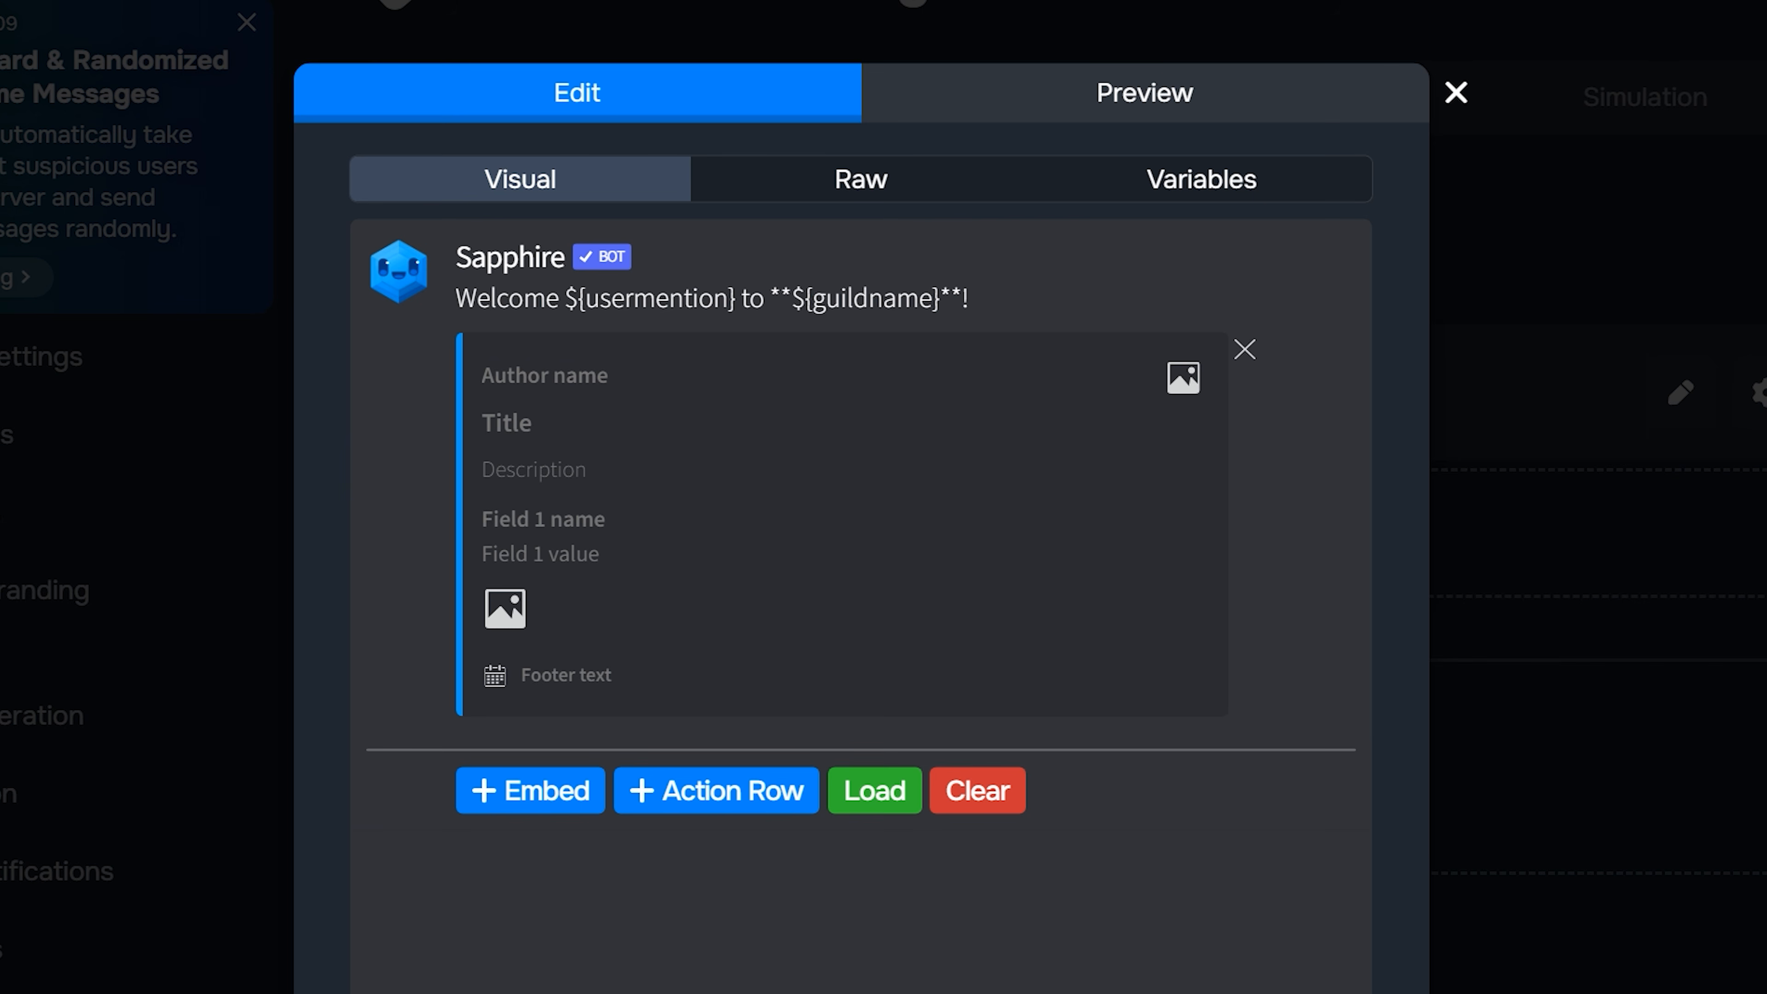
click(482, 469)
text(Welcome ${usermention} to the **${guildname}** Discord Server! We appreciate you joining our community. Feel free to explore the server as you like. Make sure to read the server rules and join in on the conversation in the general channel.)
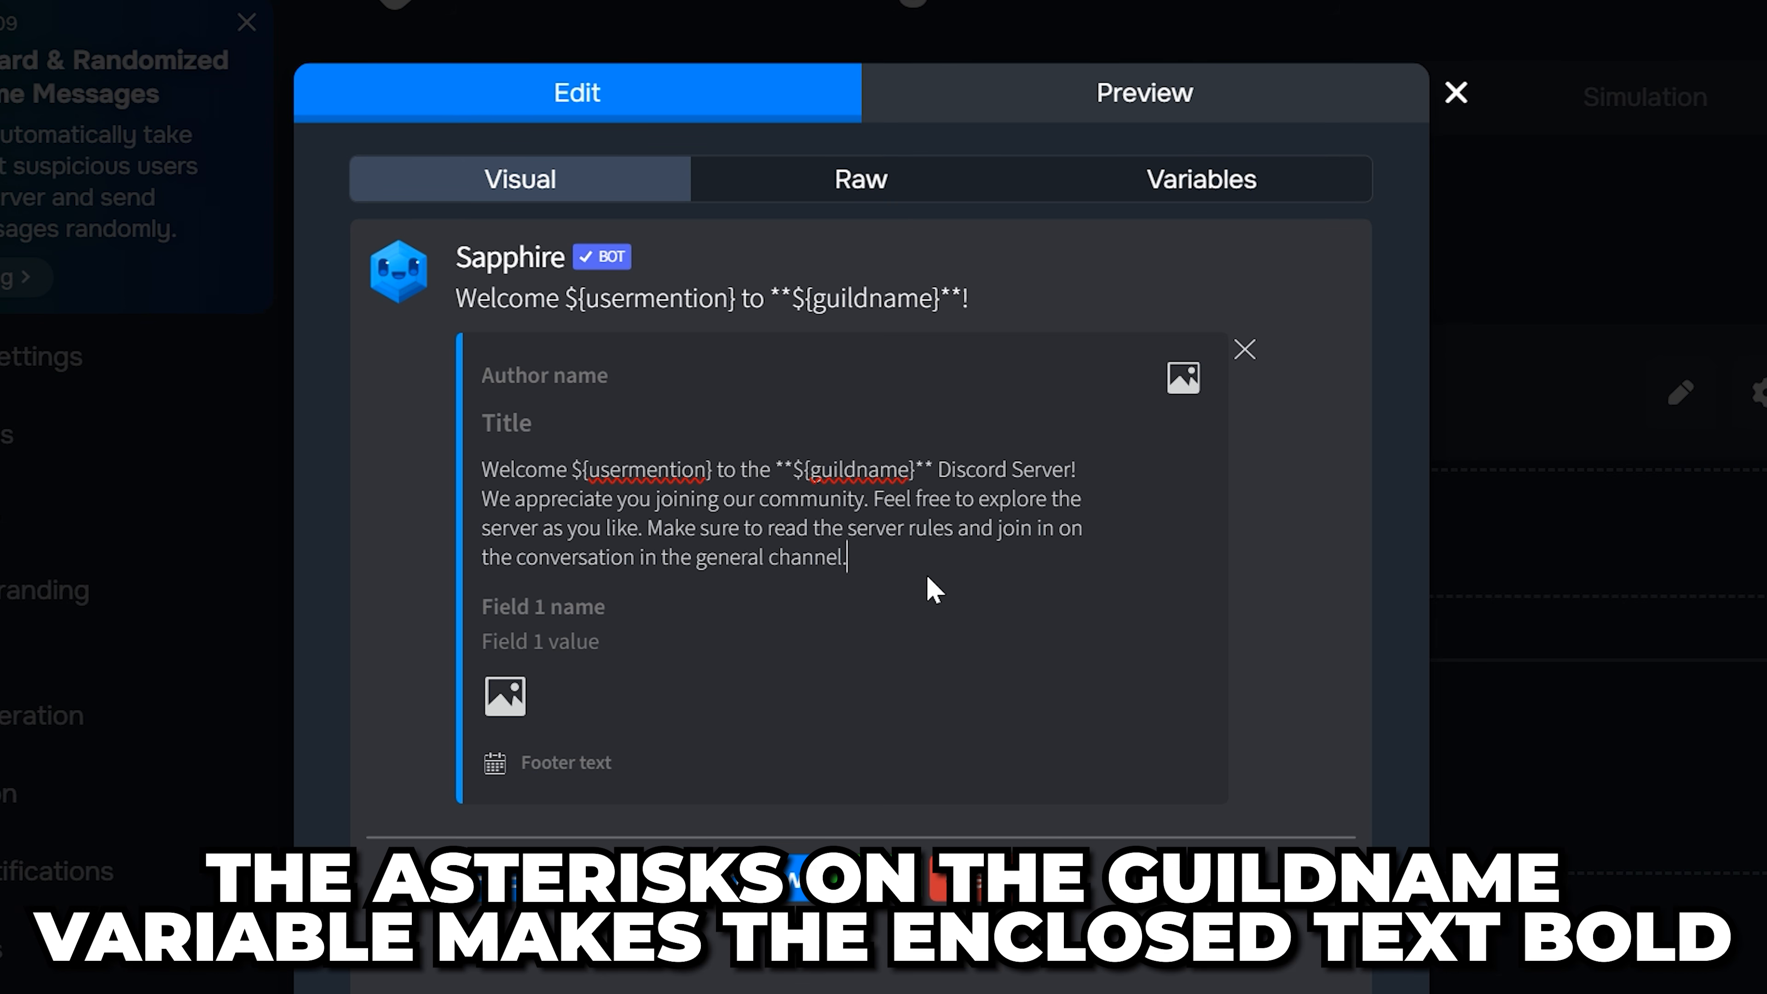
Clear the plain message content above the embed and insert a waving hand emoji before "We appreciate" in the embed description.
drag(969, 298, 939, 298)
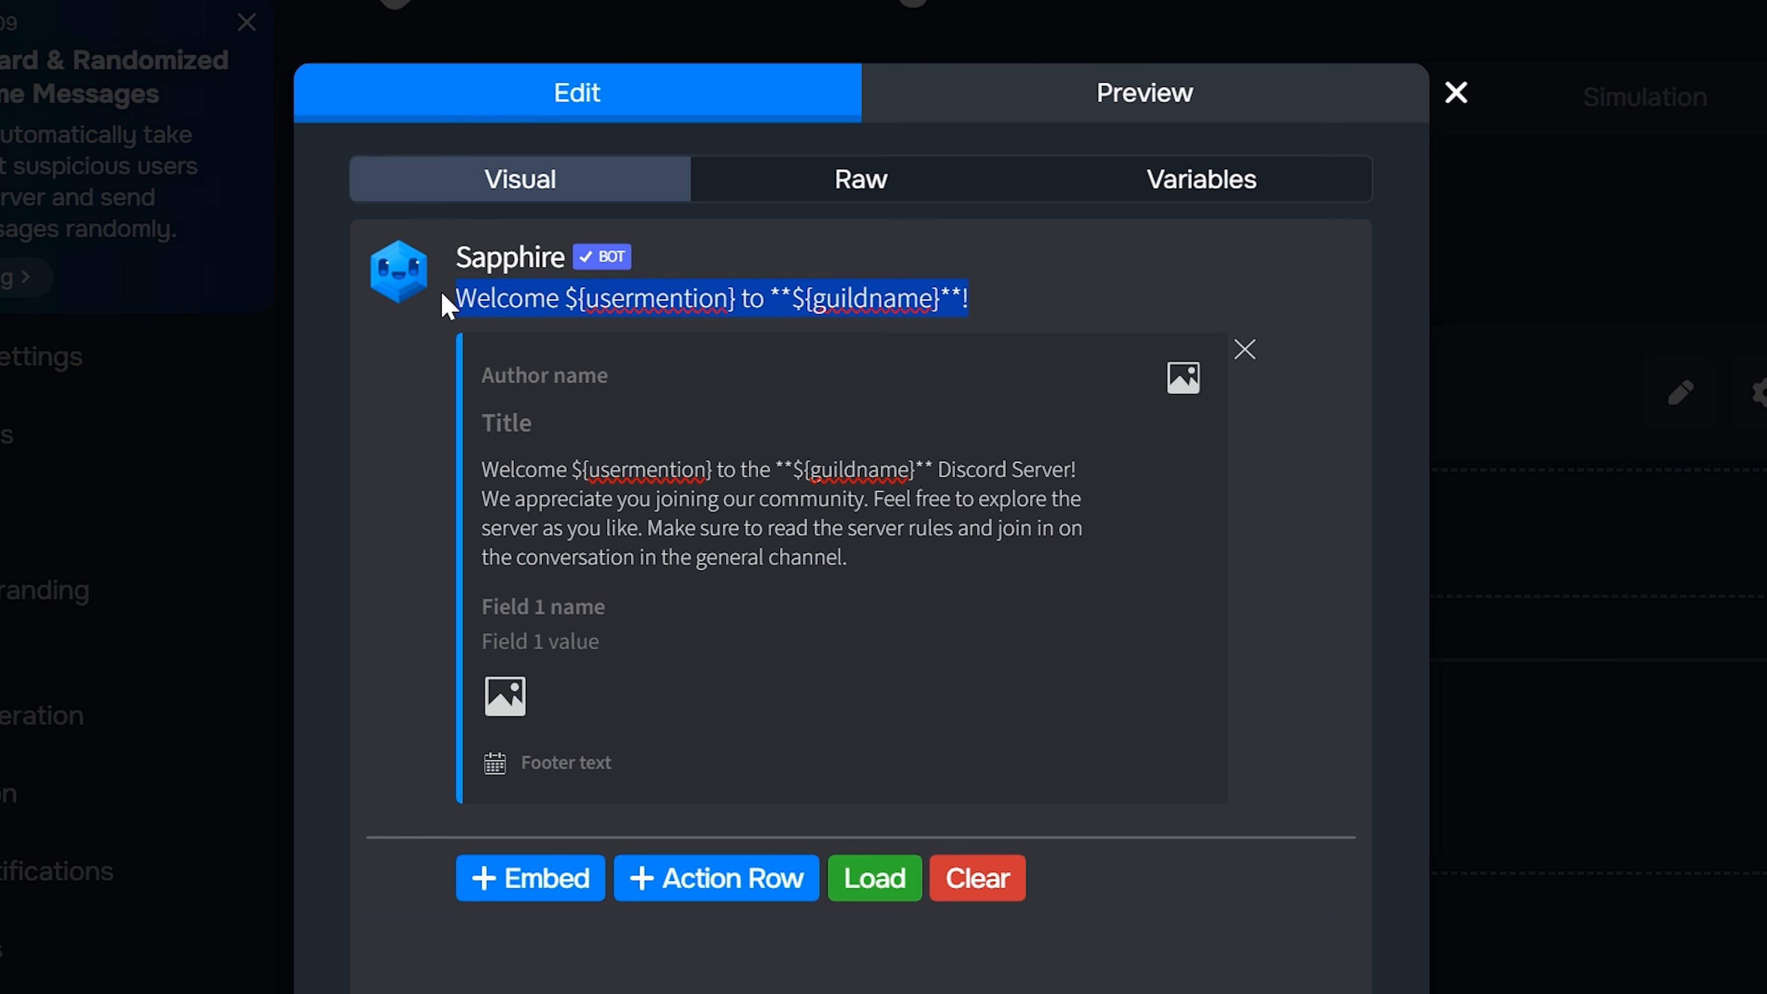
key(BackSpace)
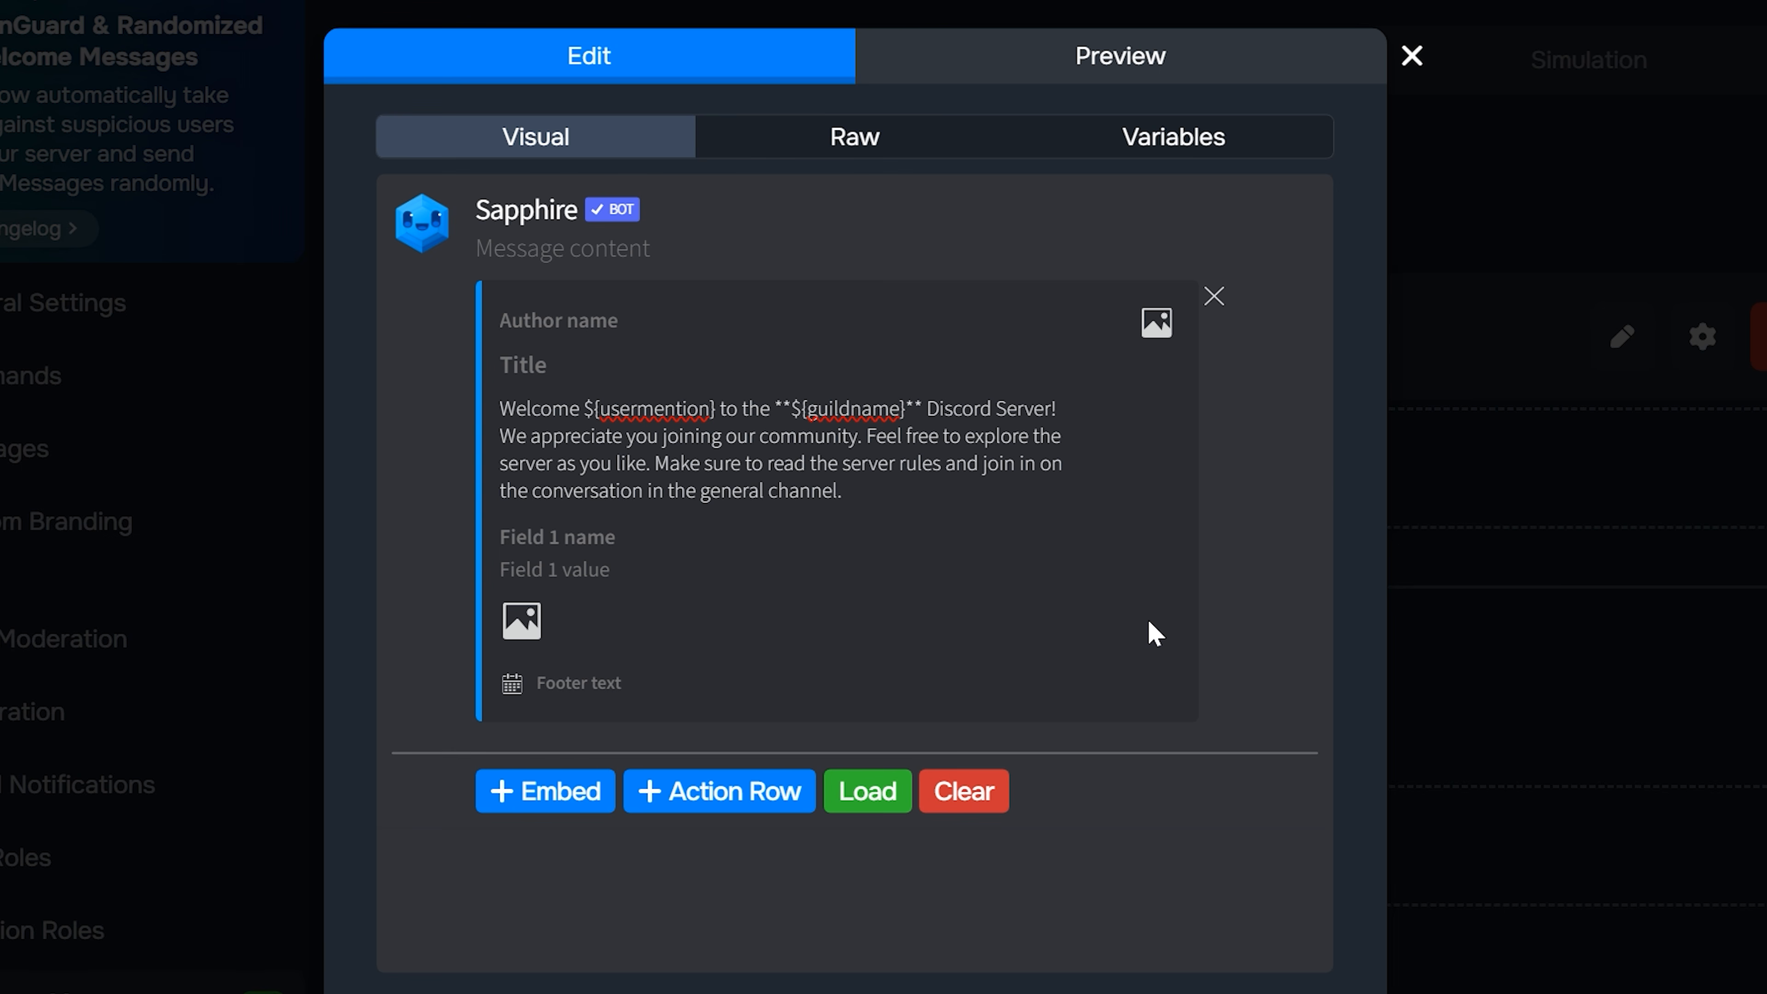
key(super+period)
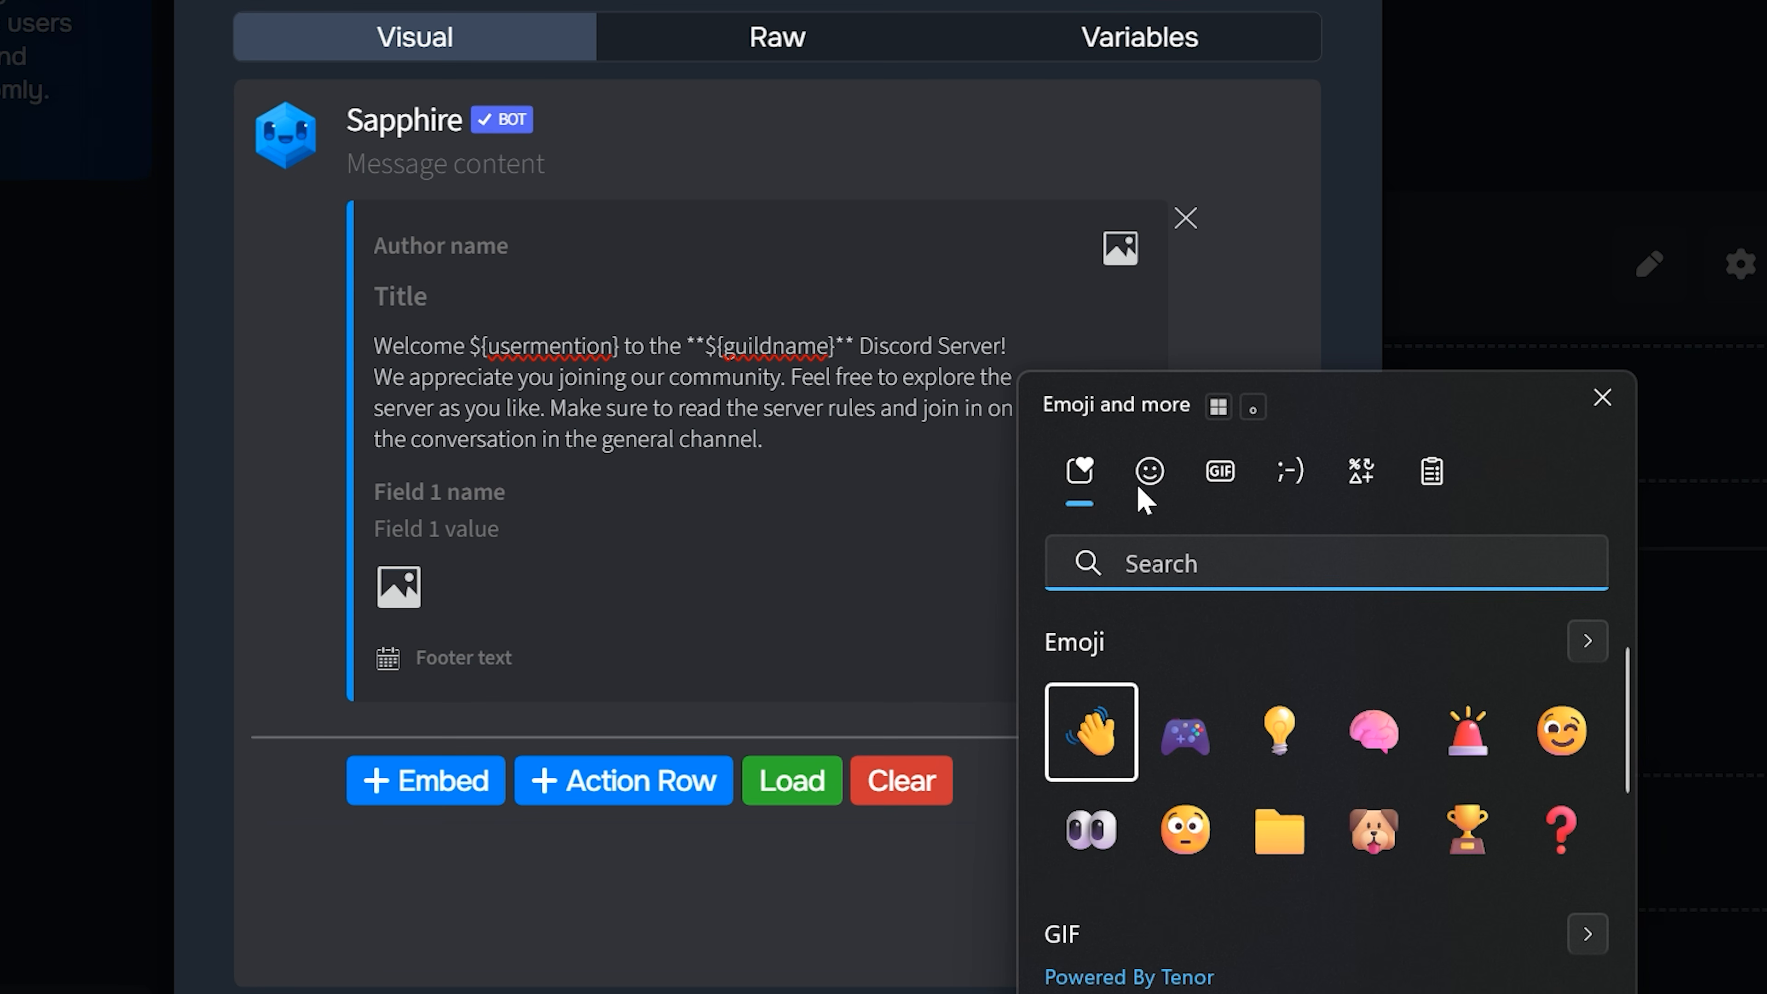
click(1149, 481)
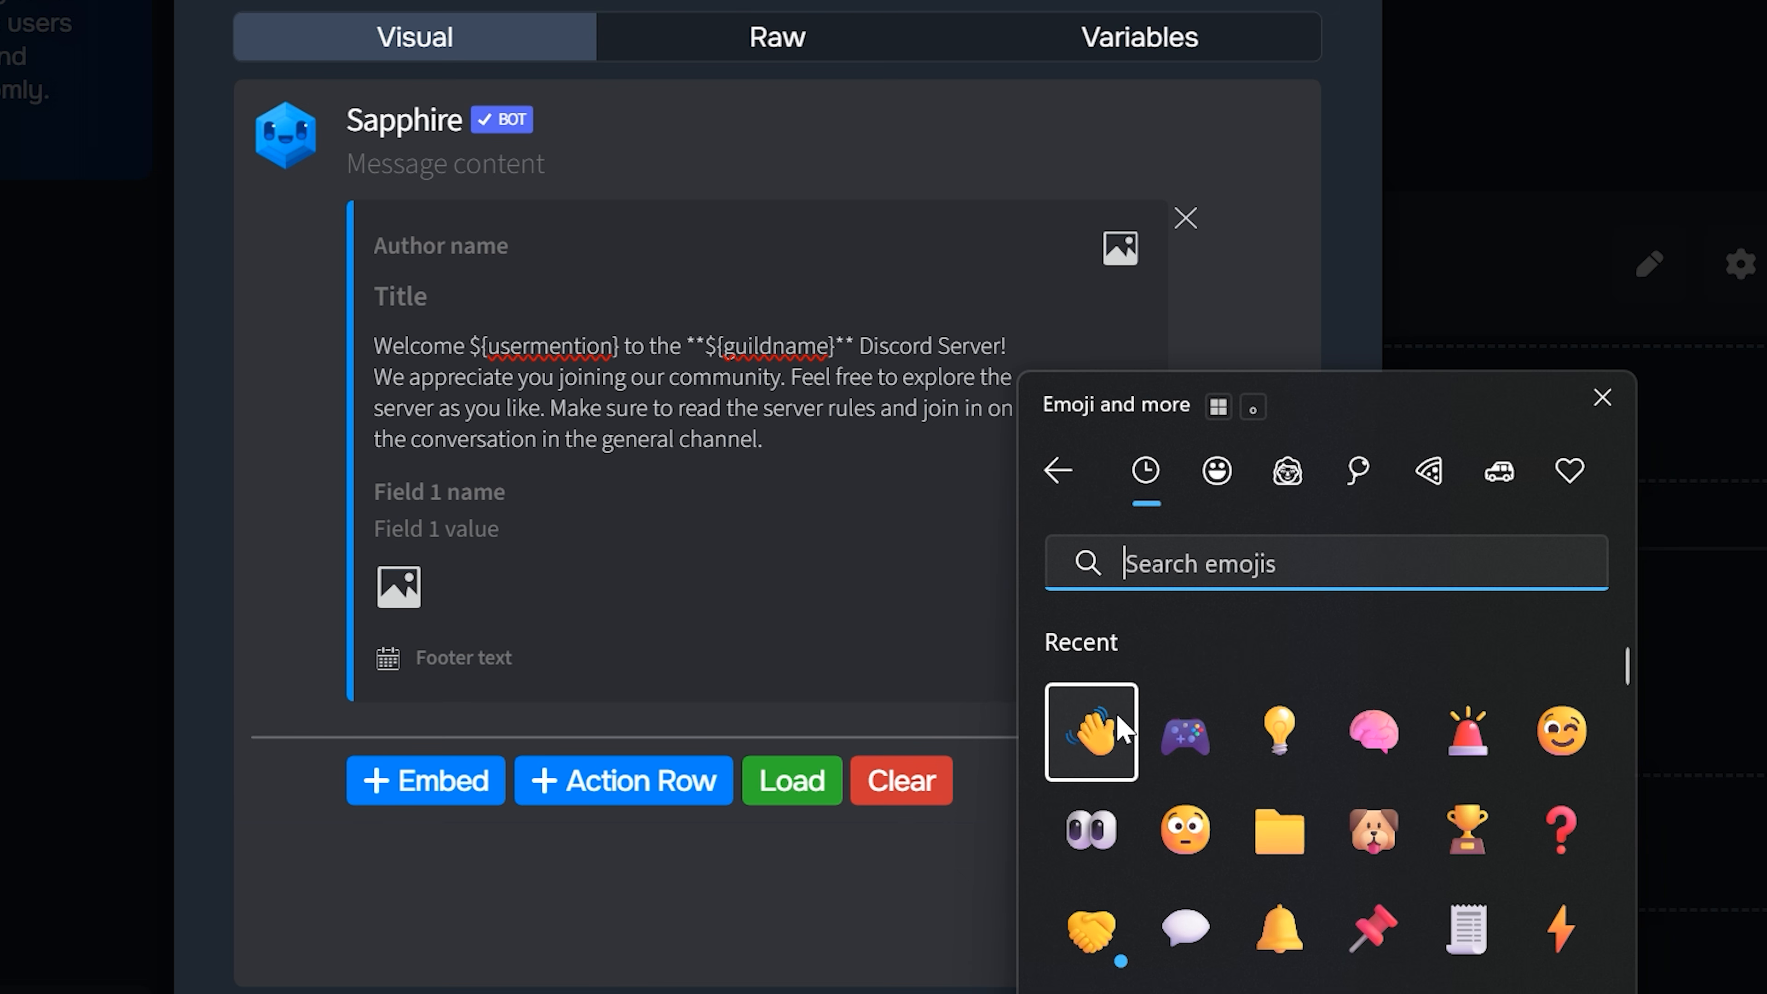
click(1122, 731)
key(Escape)
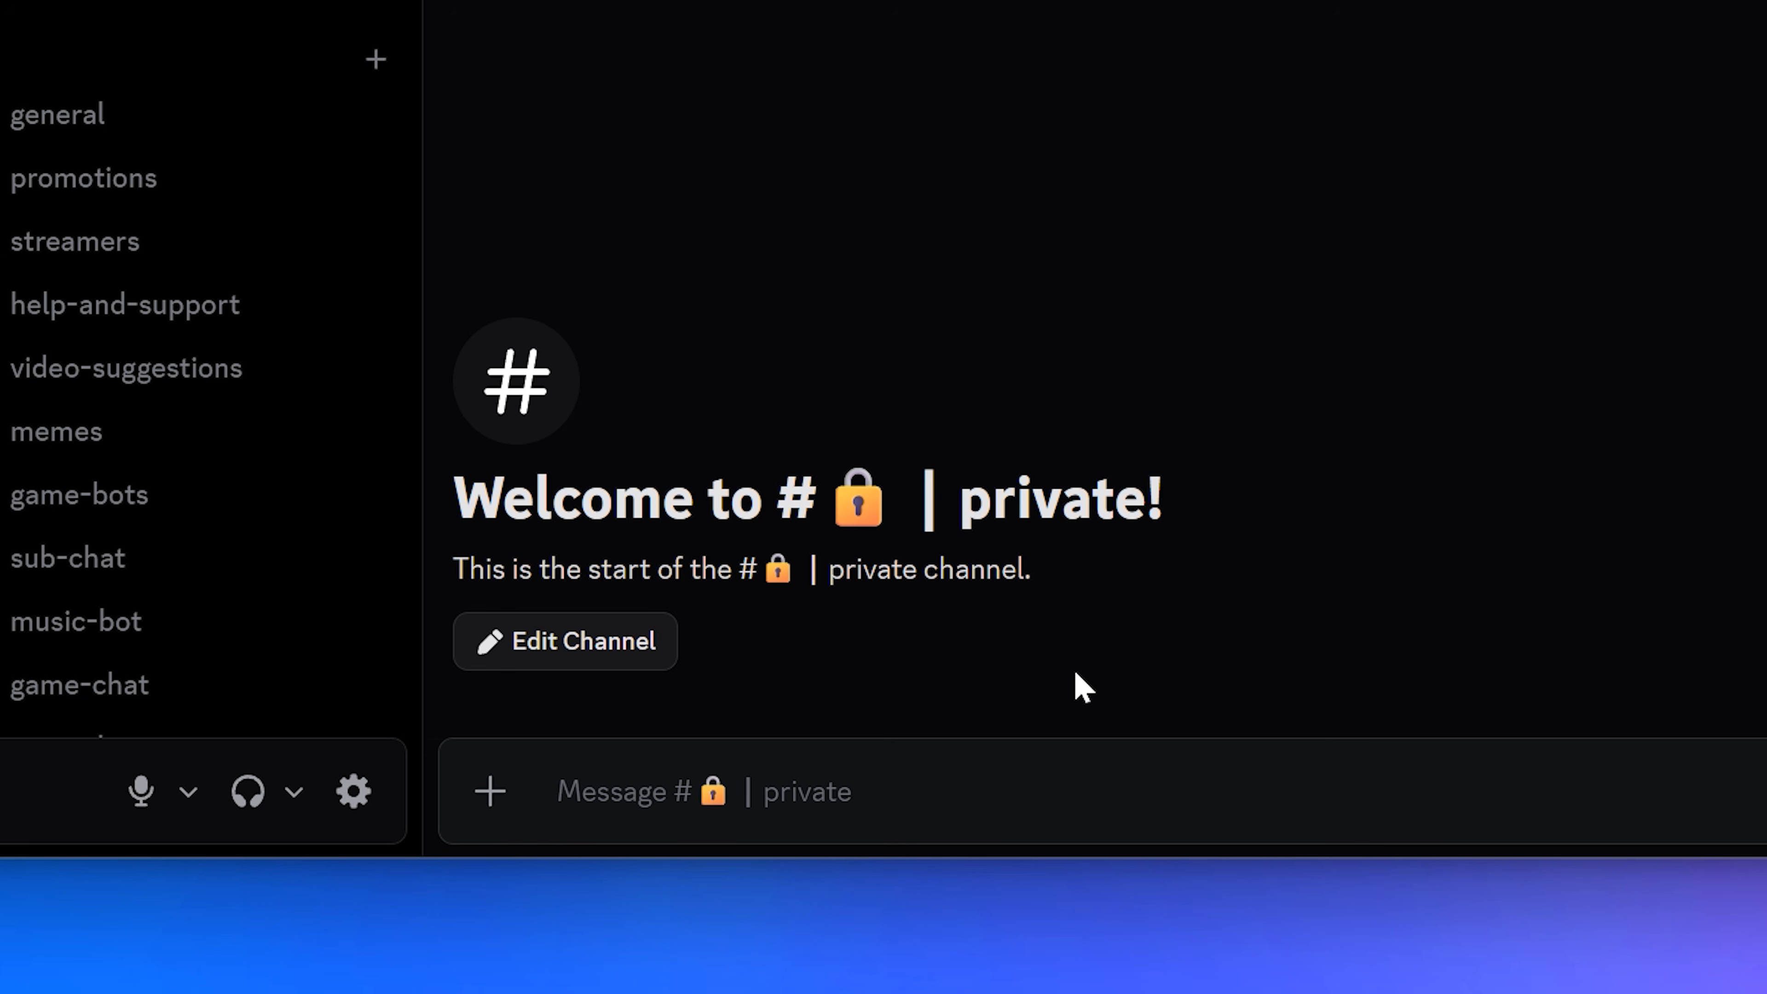
Post the escaped blue star custom emoji in Discord's private channel and paste its resulting code at the start of the embed description.
text(✦)
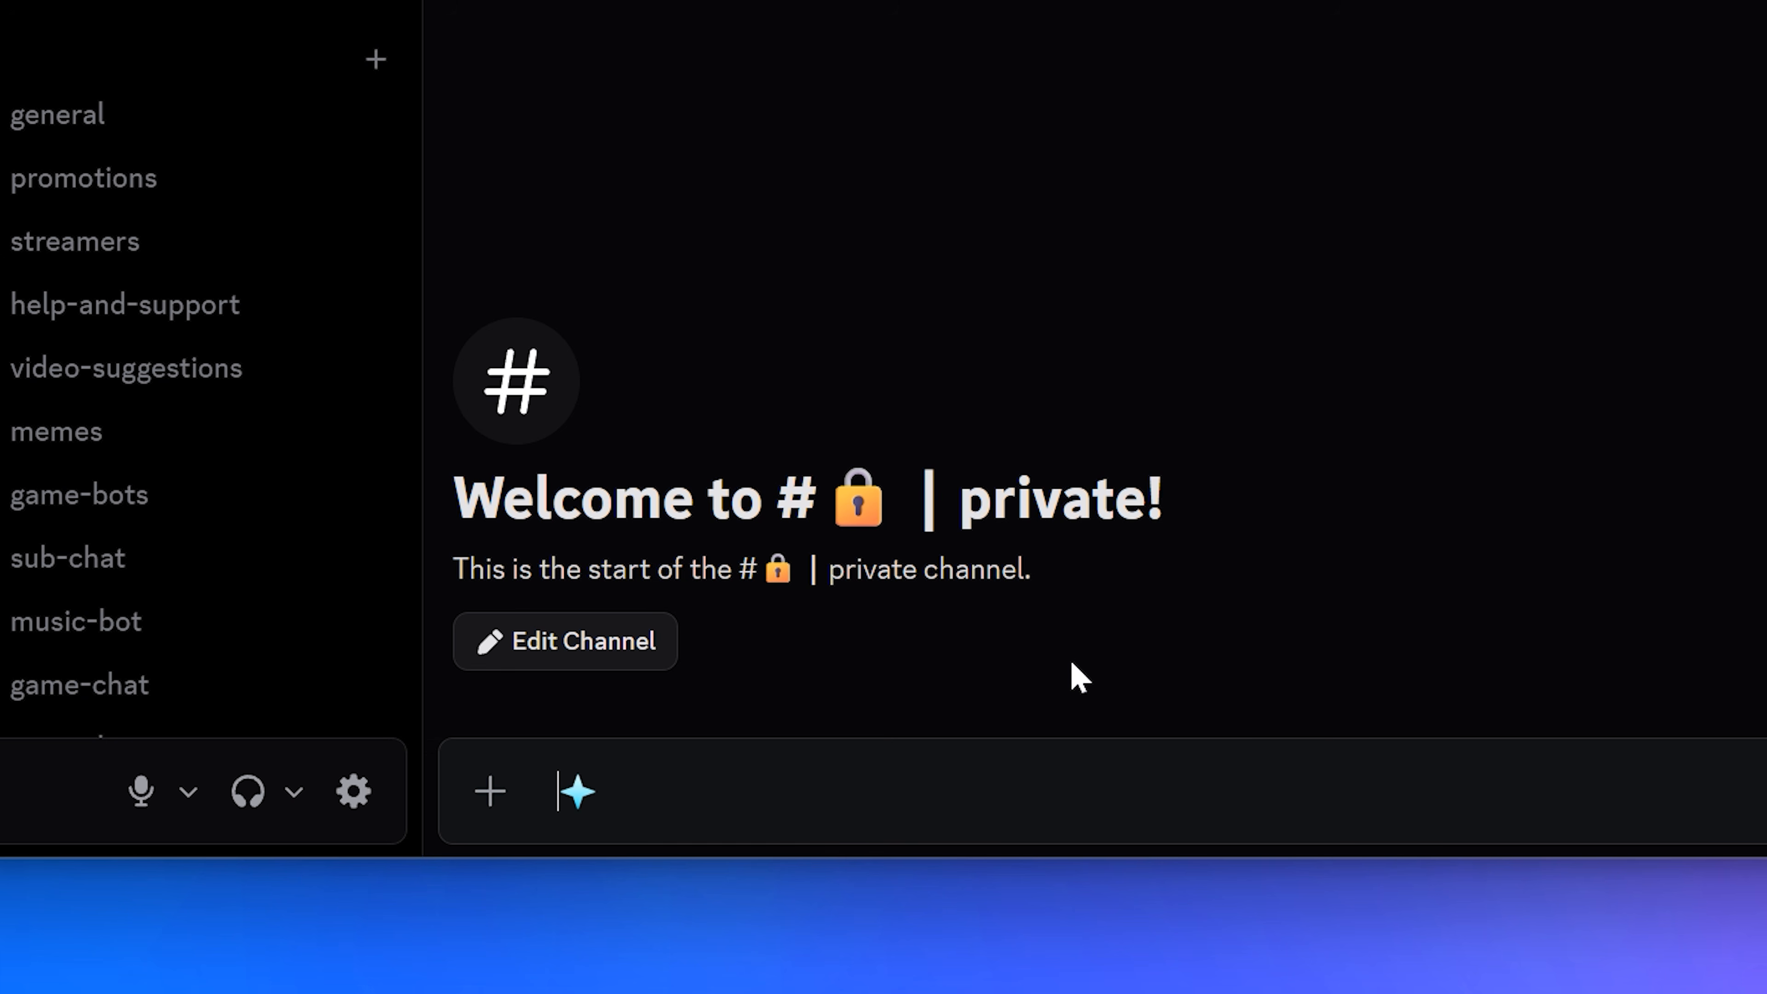
key(Left)
text(\)
key(Return)
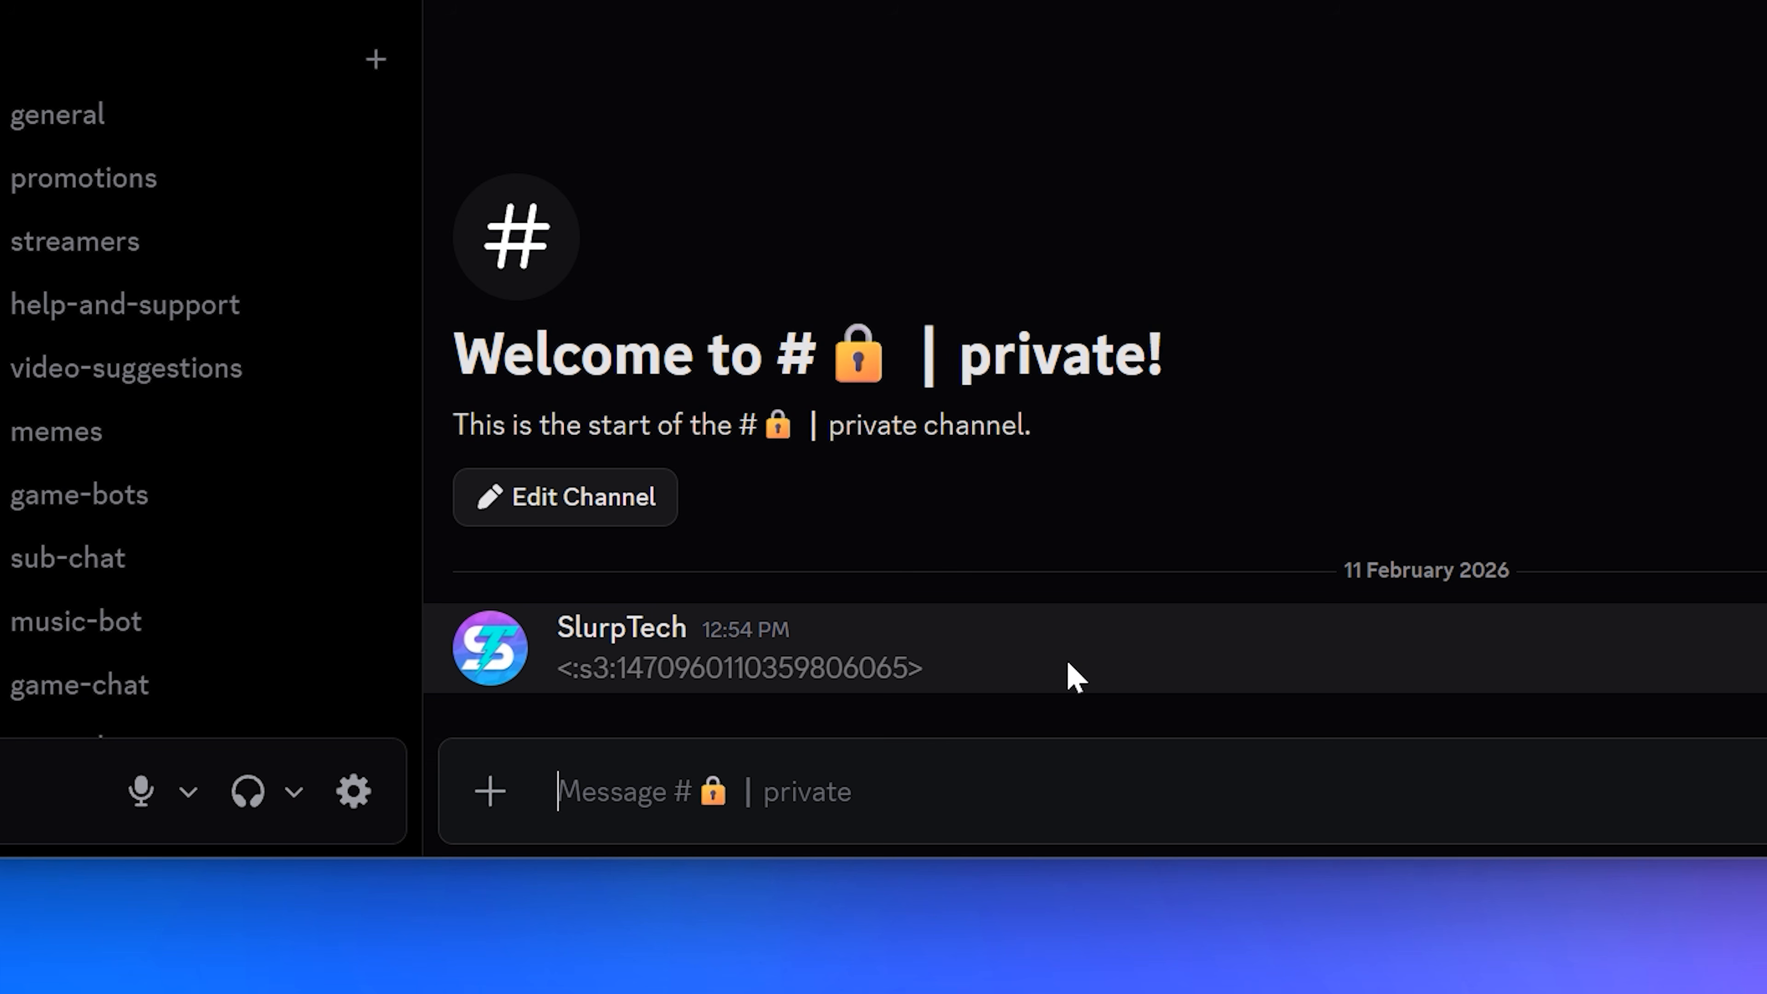
drag(924, 670, 560, 678)
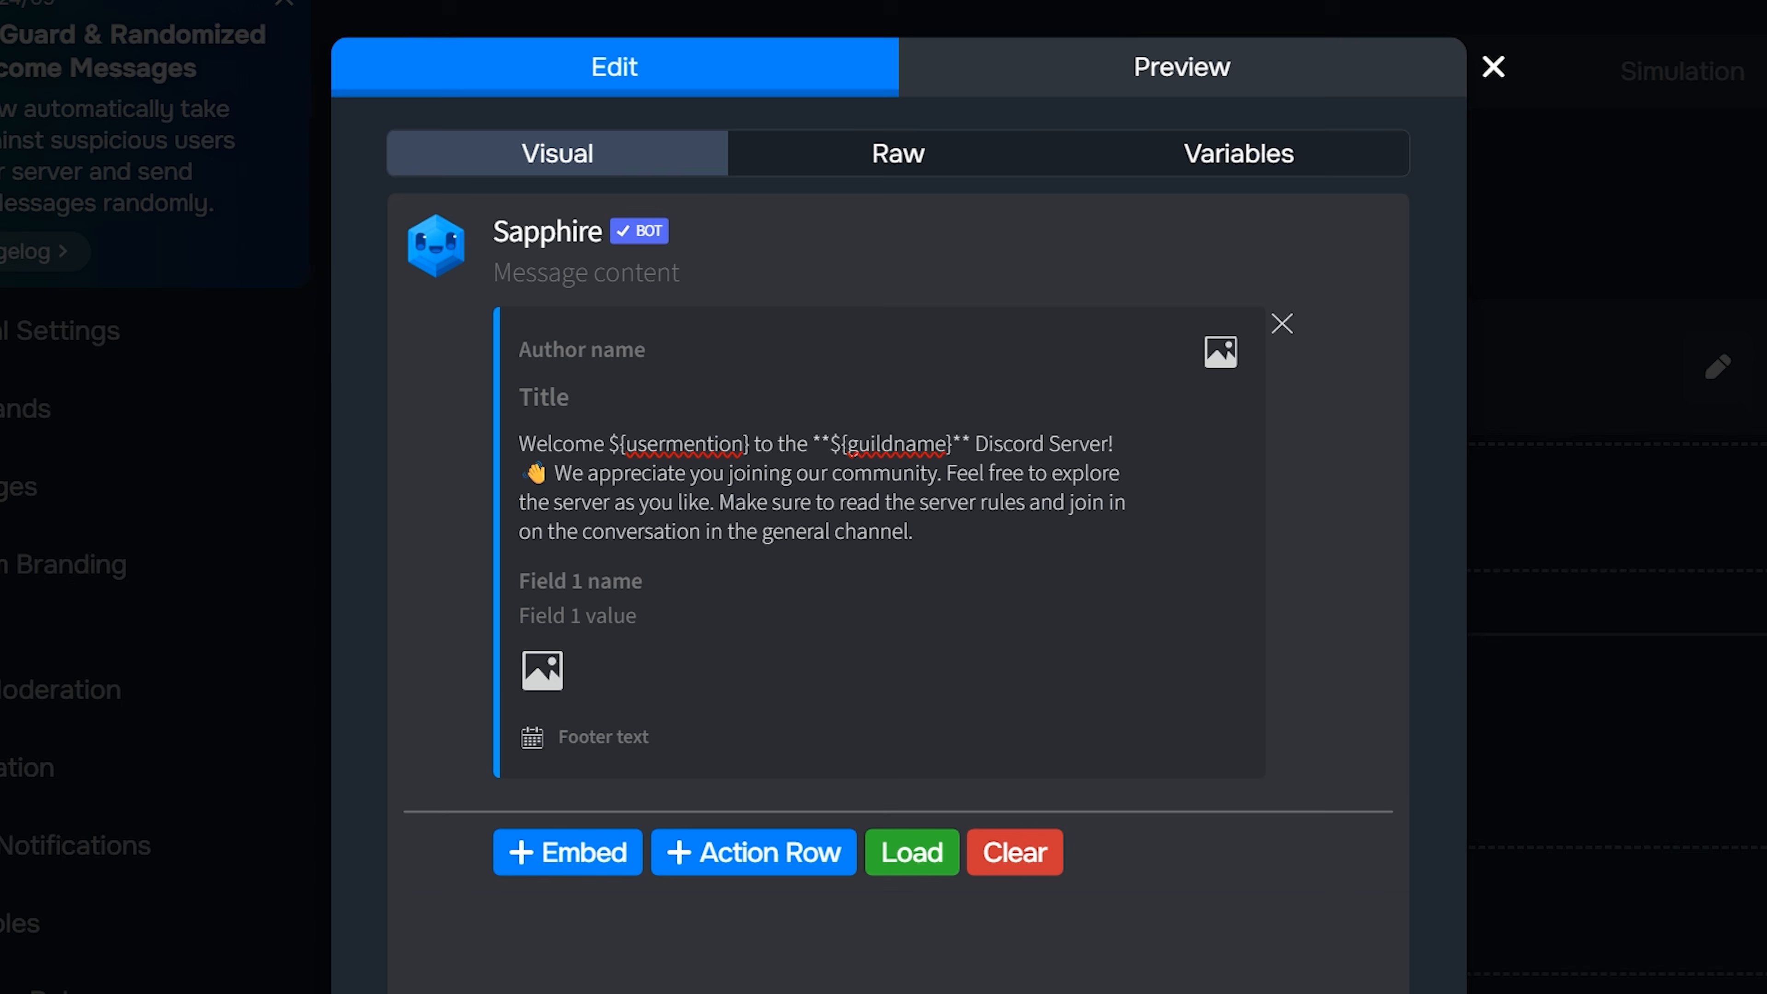
key(ctrl+v)
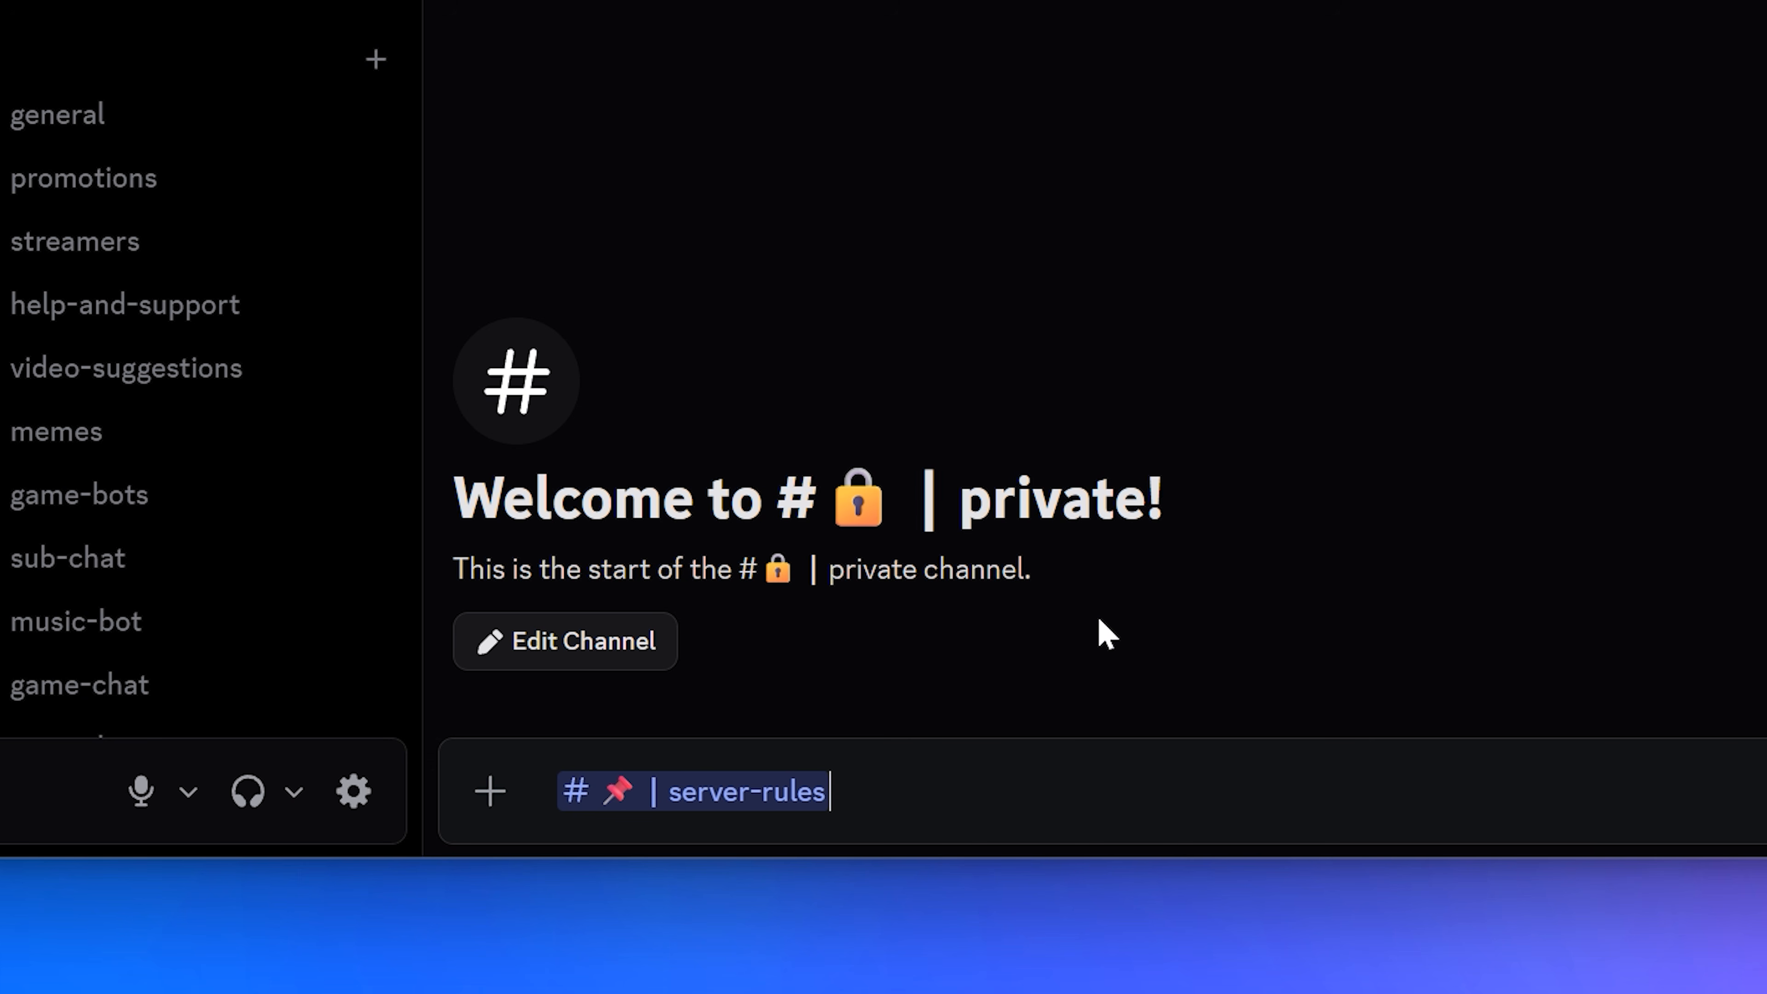
Get the server-rules channel's mention code by posting it in Discord's private channel, and replace "server rules" in the embed description with it.
key(Return)
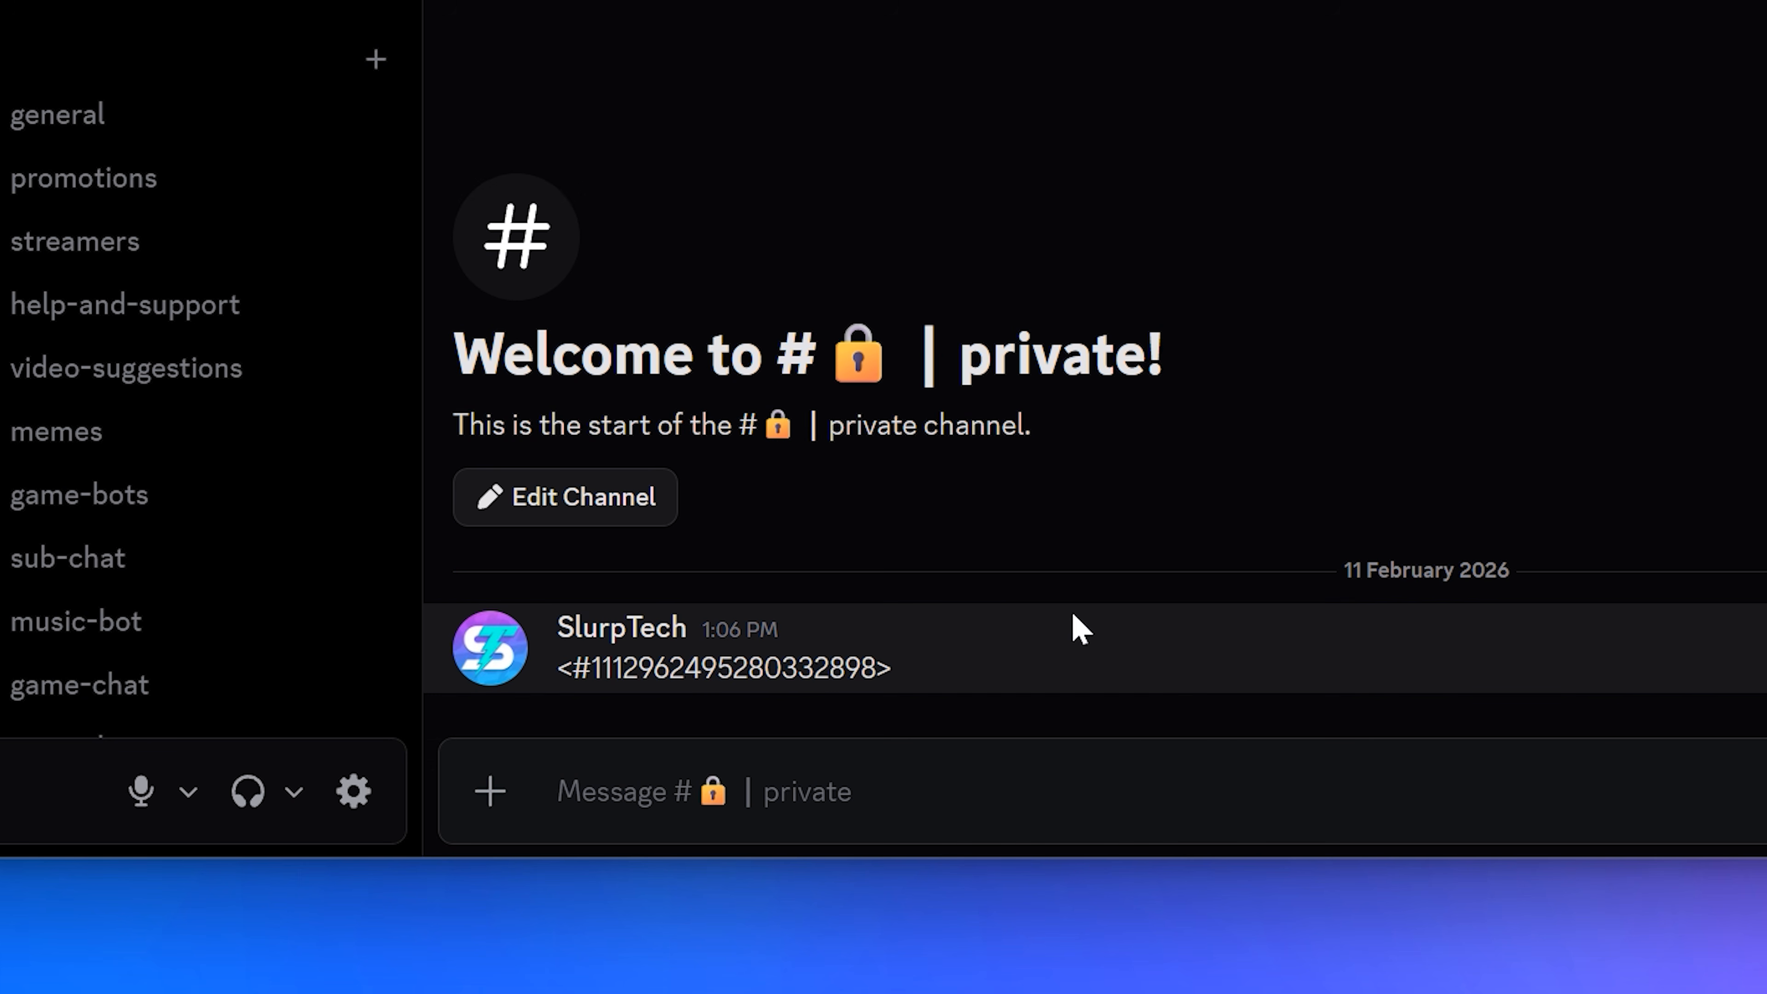
drag(935, 674, 571, 669)
drag(572, 669, 556, 670)
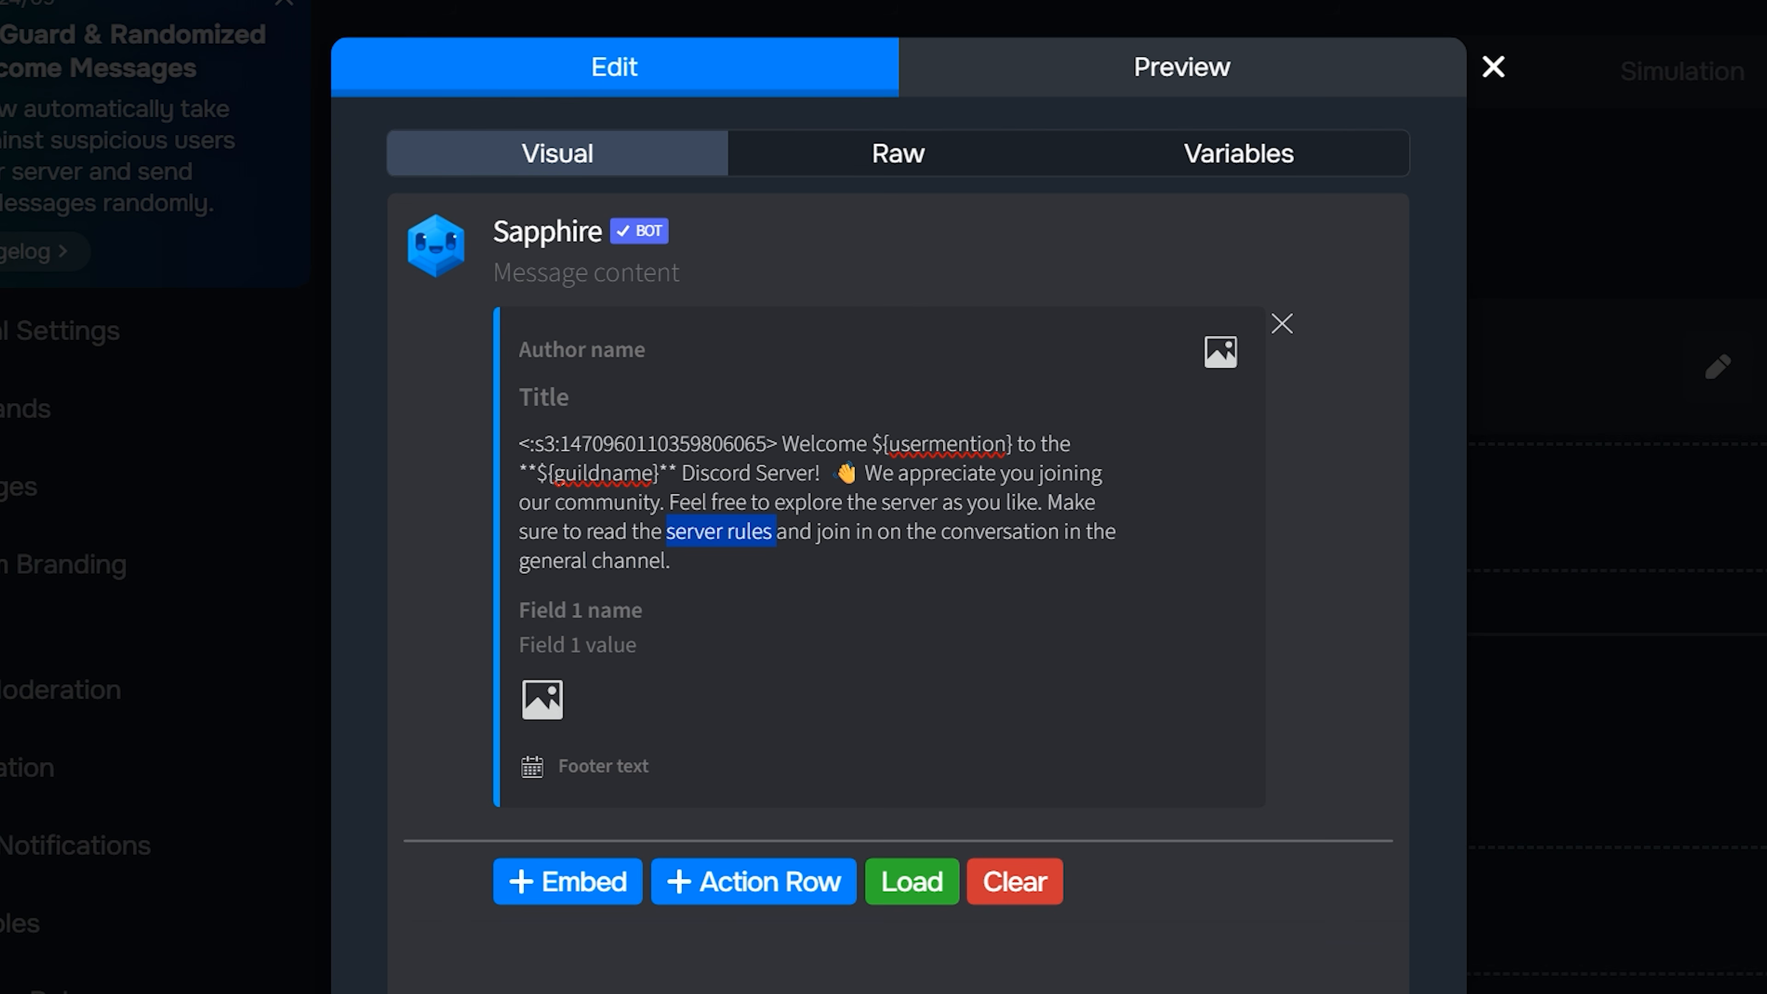
key(ctrl+v)
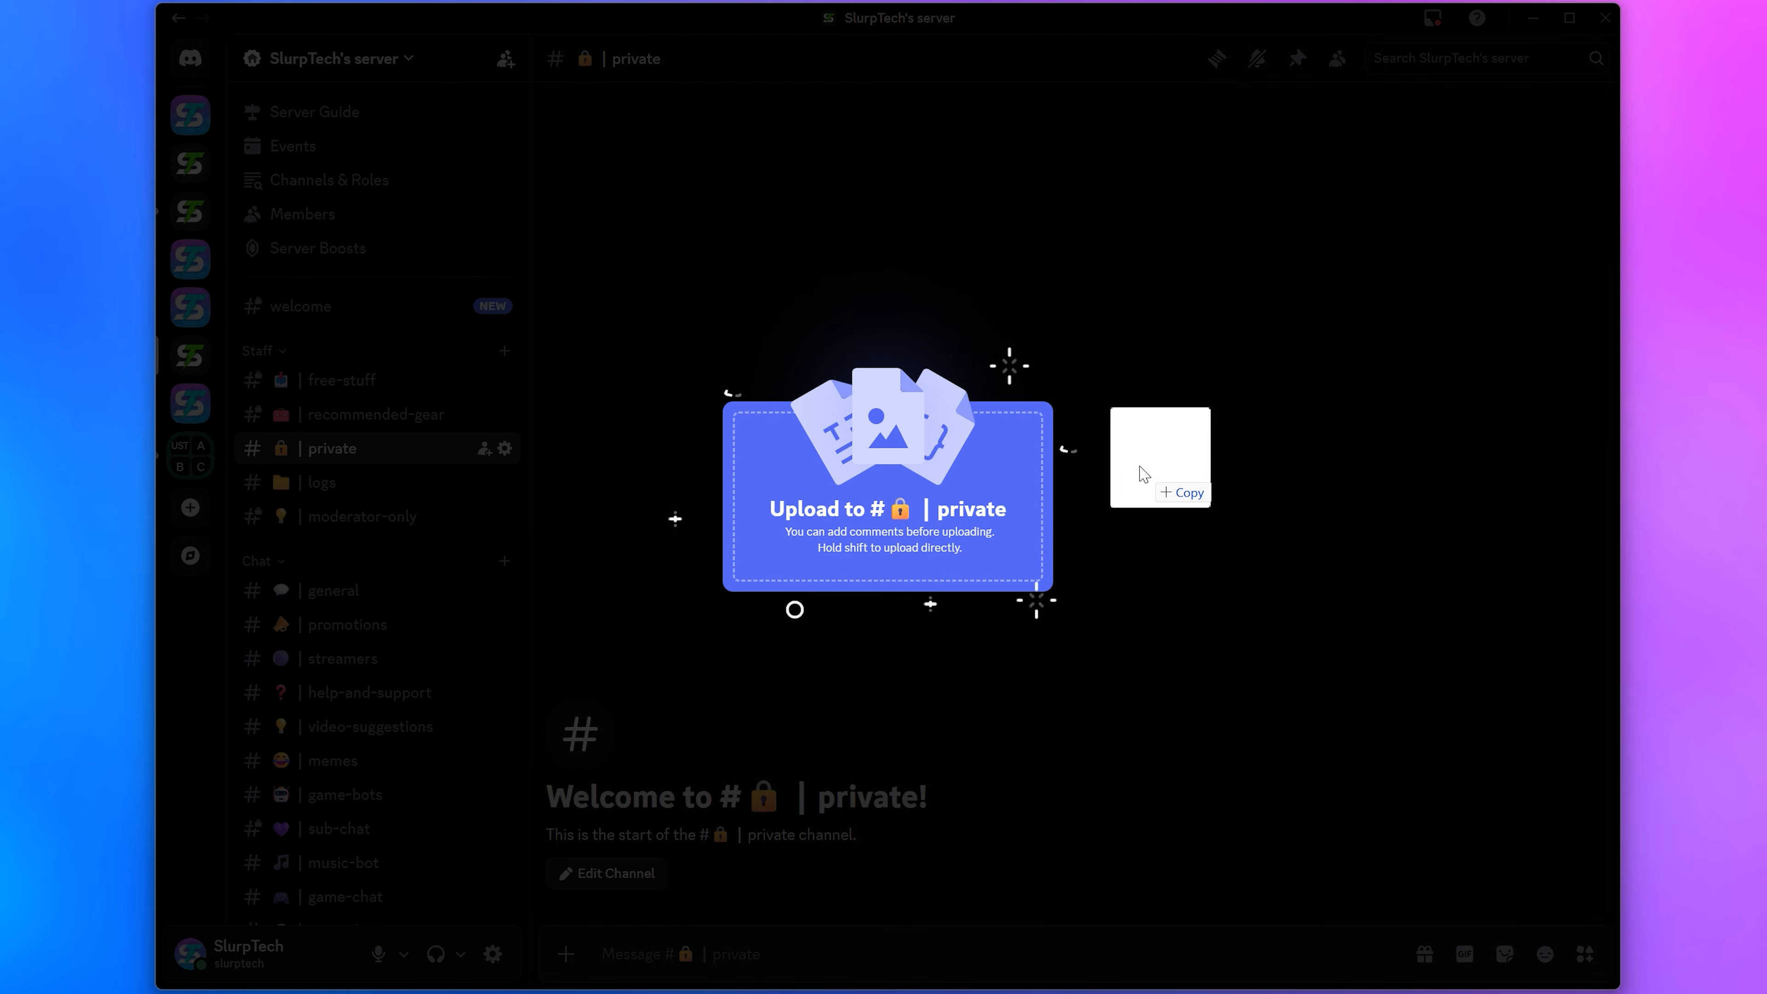
Upload the WELCOME banner to Discord's private channel and use its copied link as the embed's main image in Sapphire.
drag(1132, 462, 1140, 473)
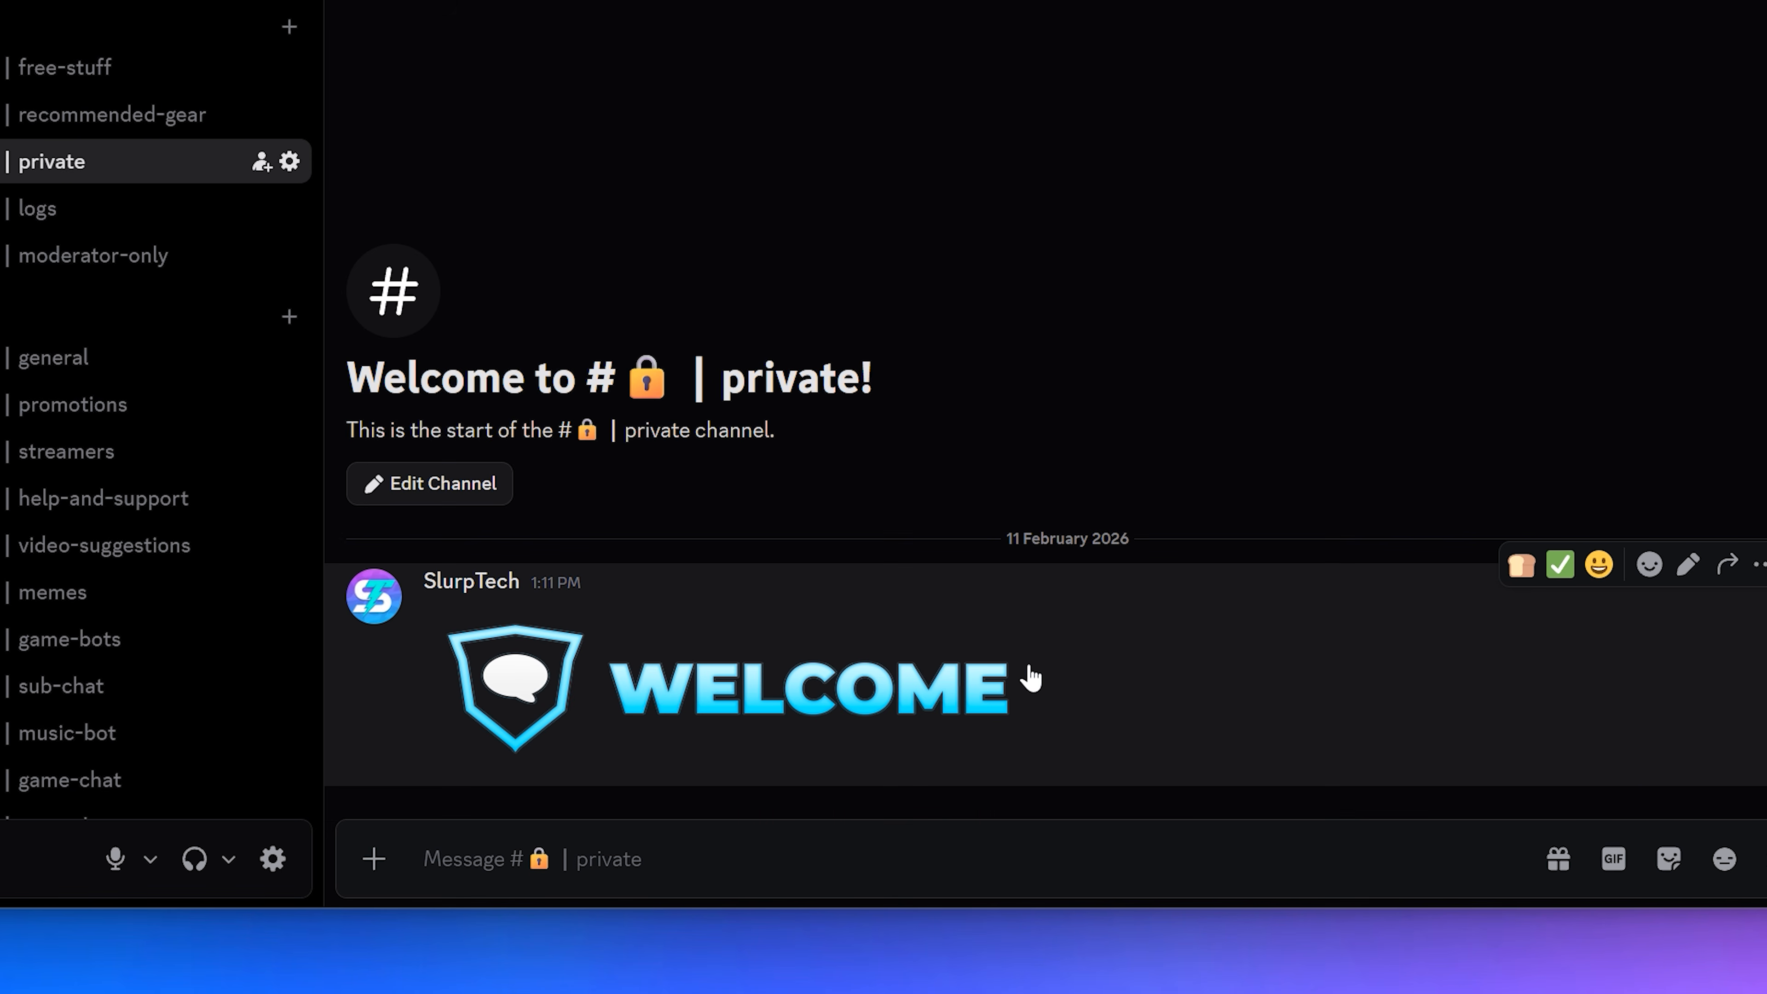
right_click(1039, 828)
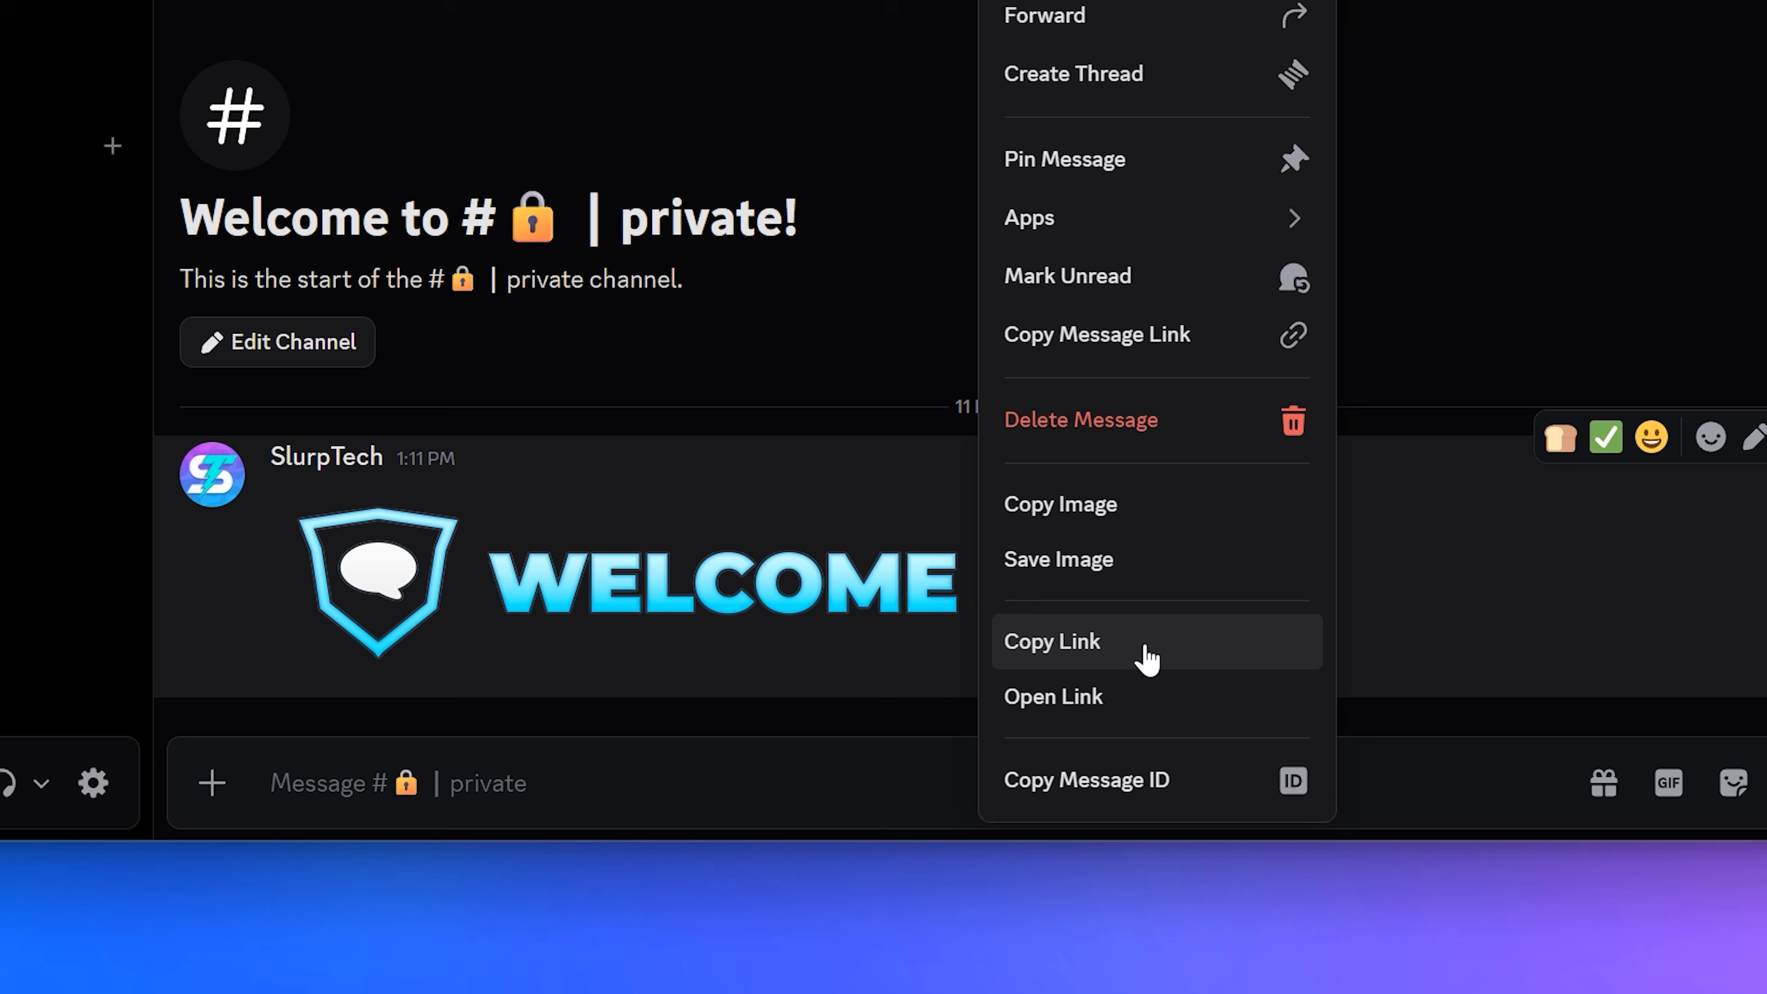
click(1146, 659)
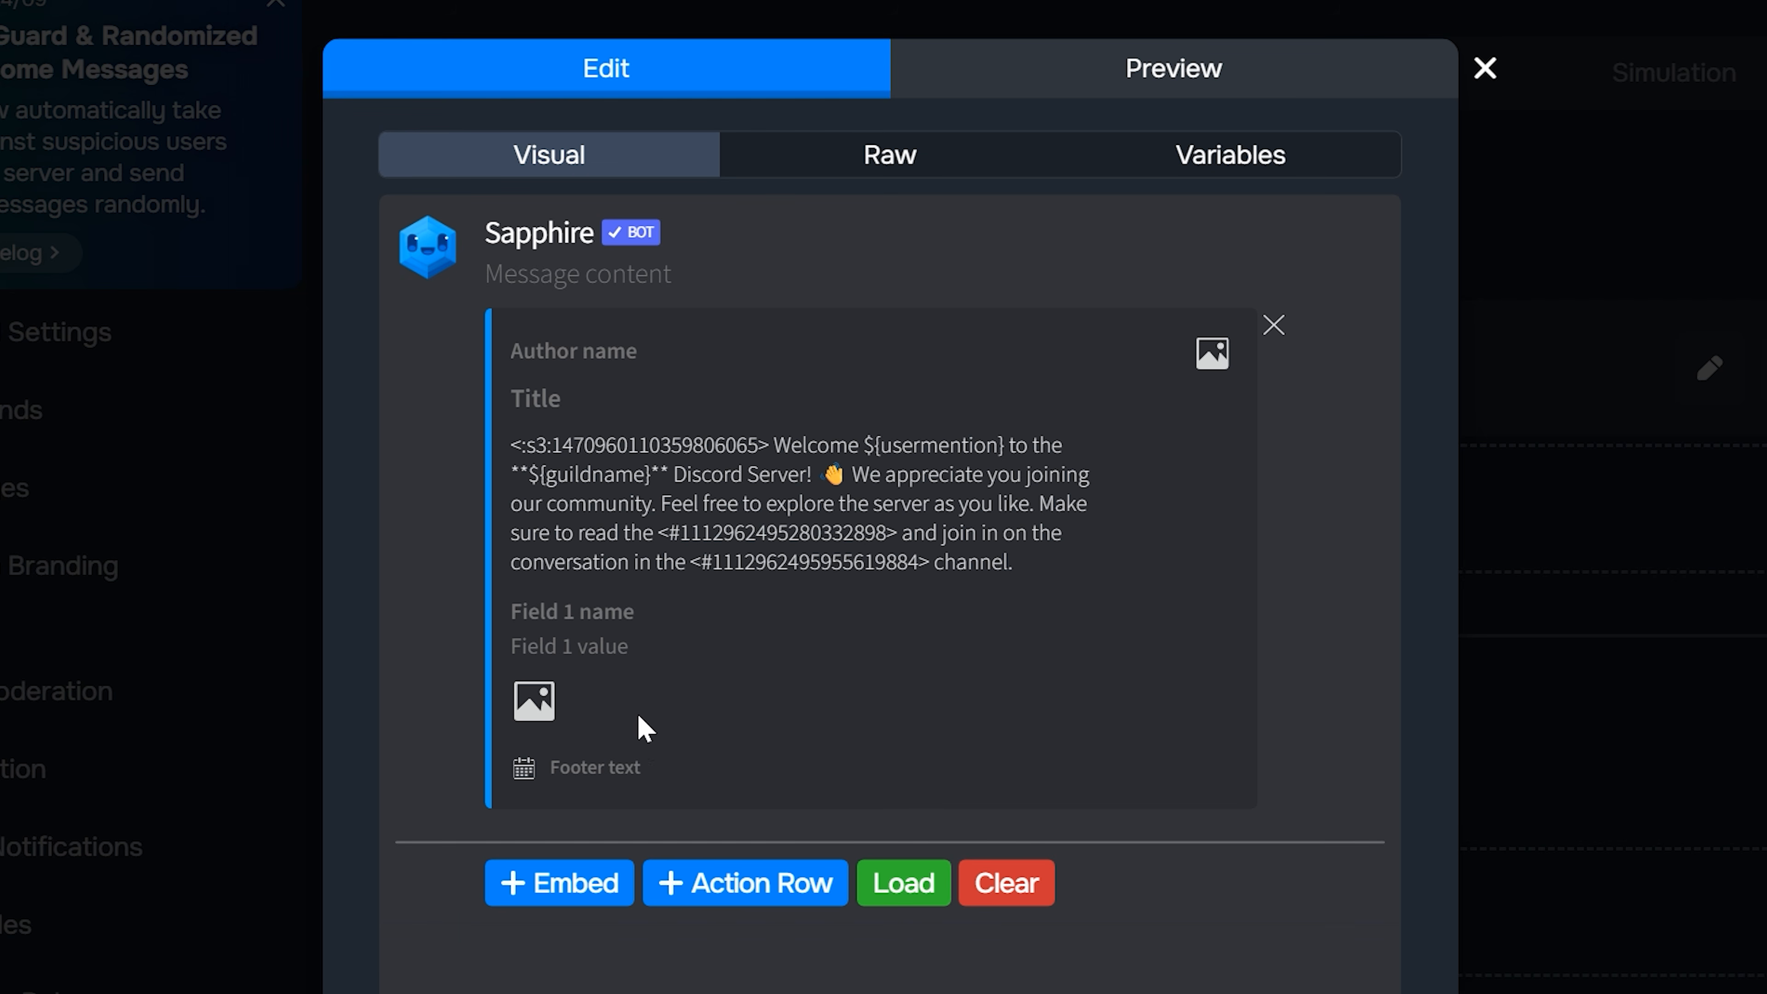
click(539, 708)
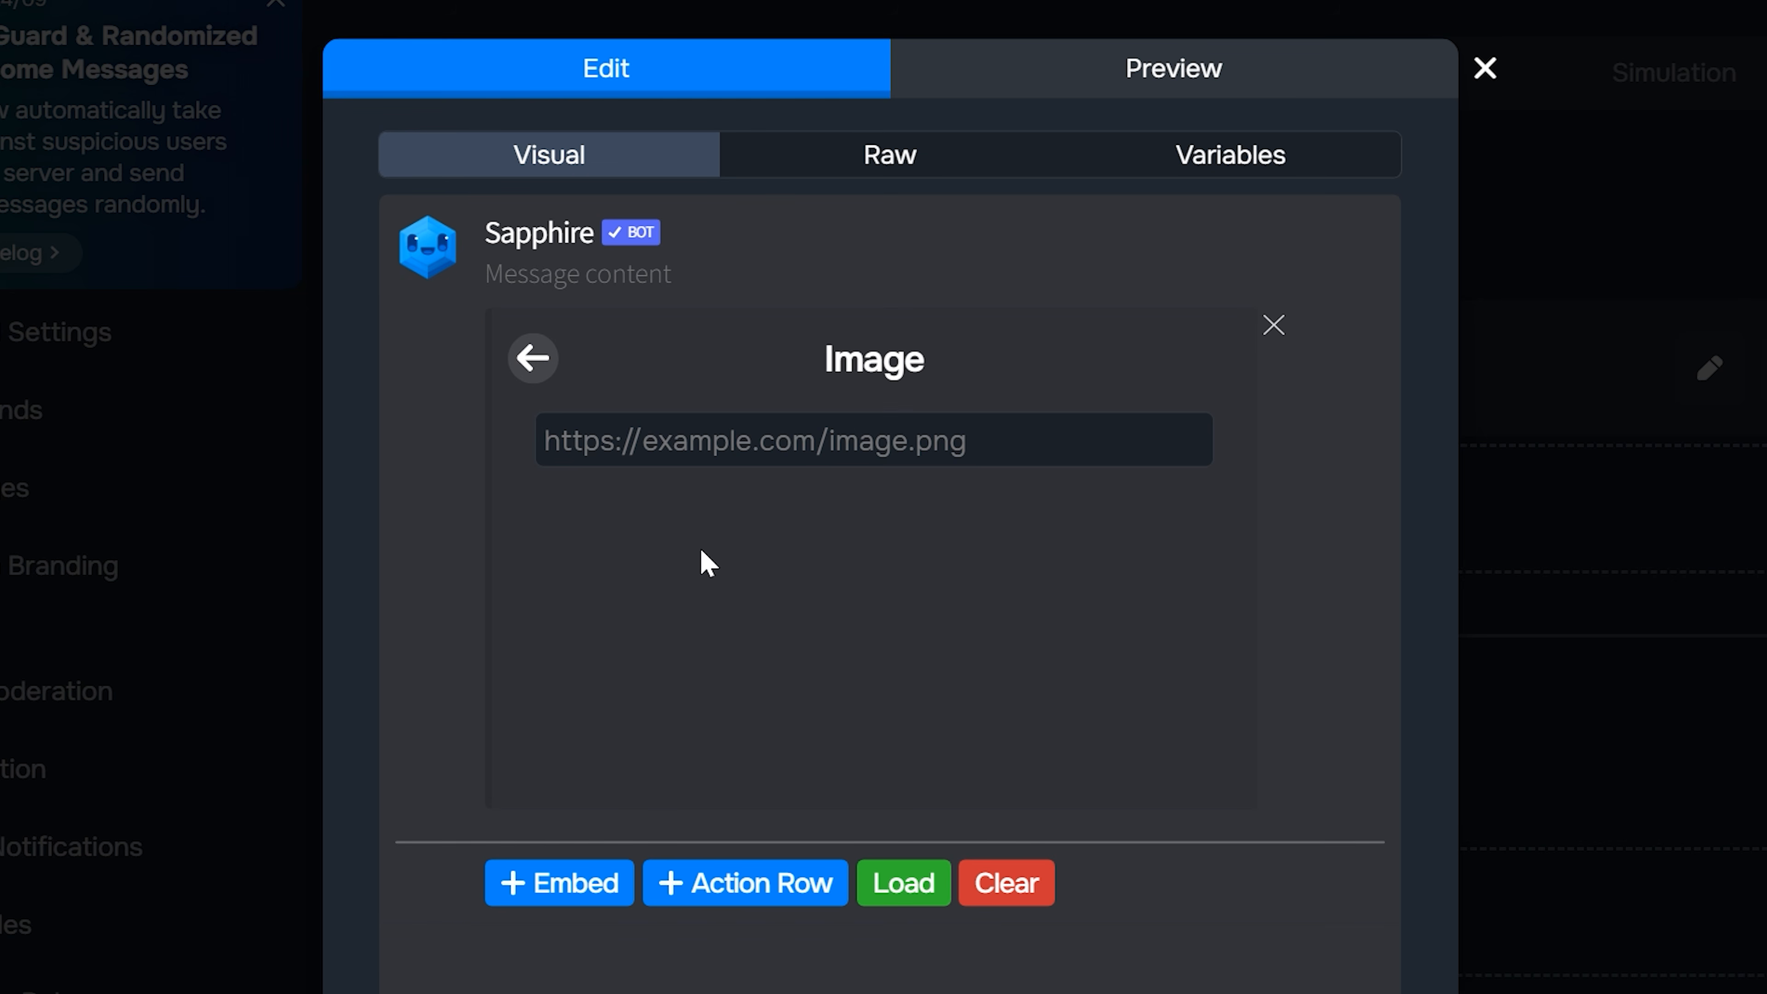
key(ctrl+v)
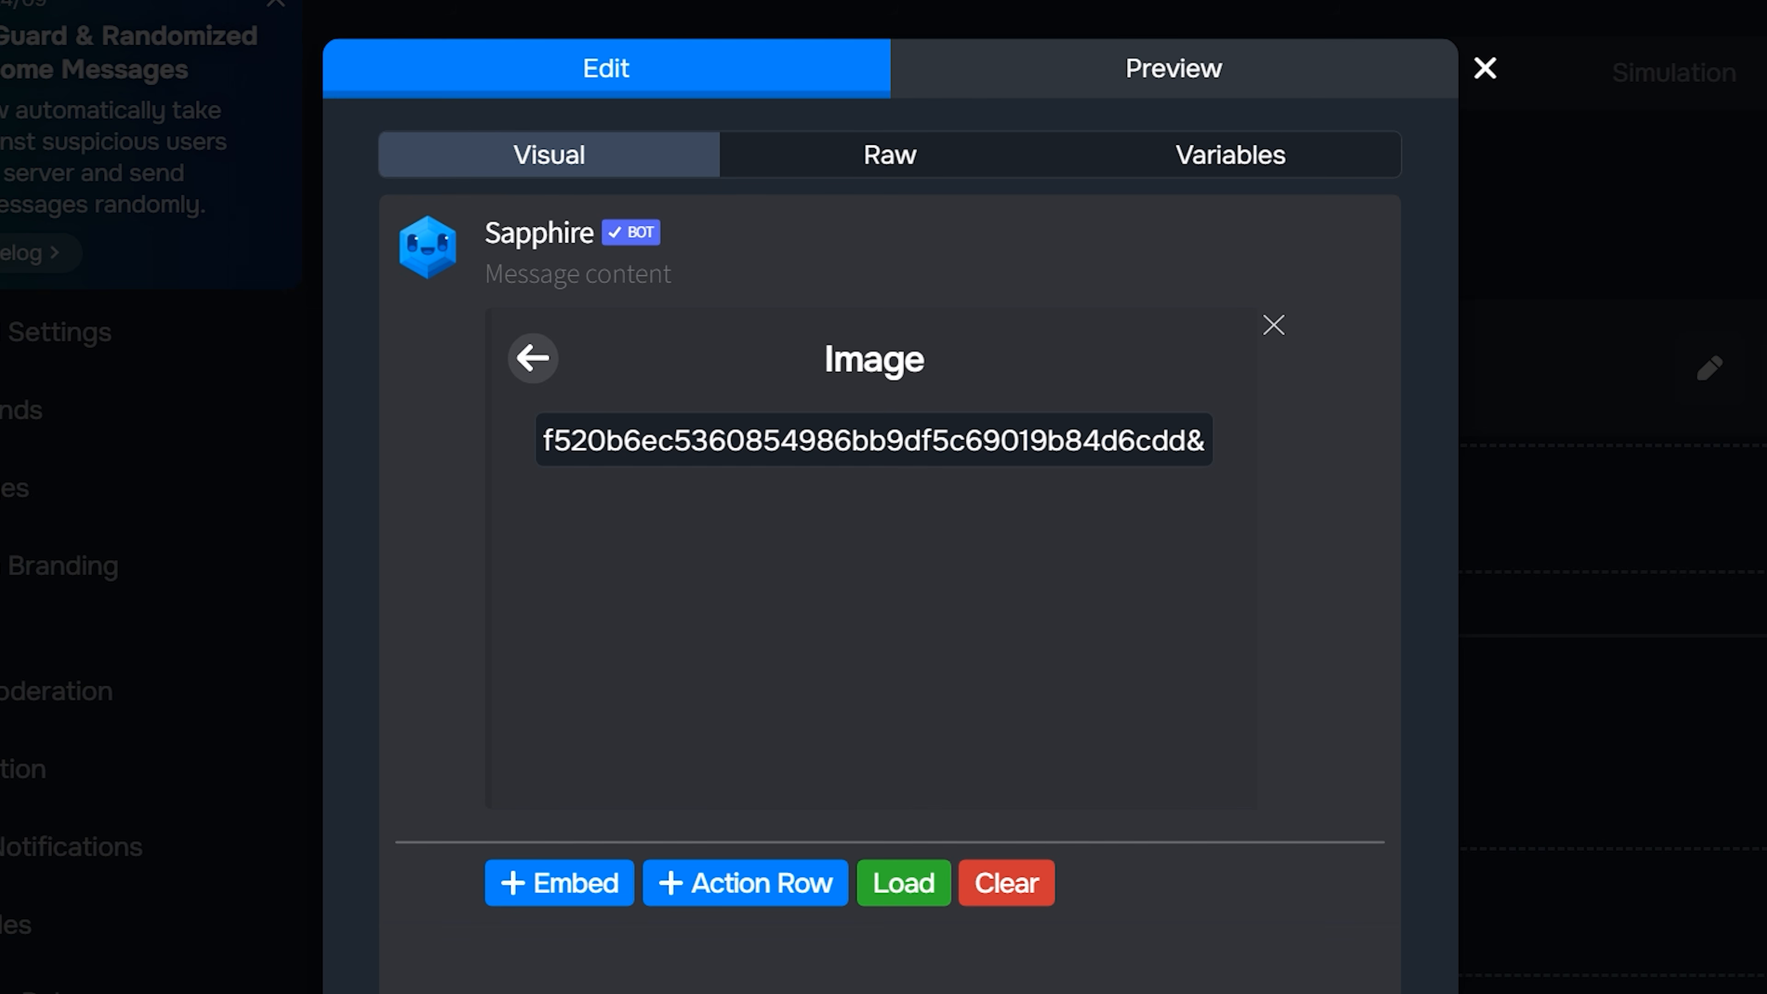
click(534, 379)
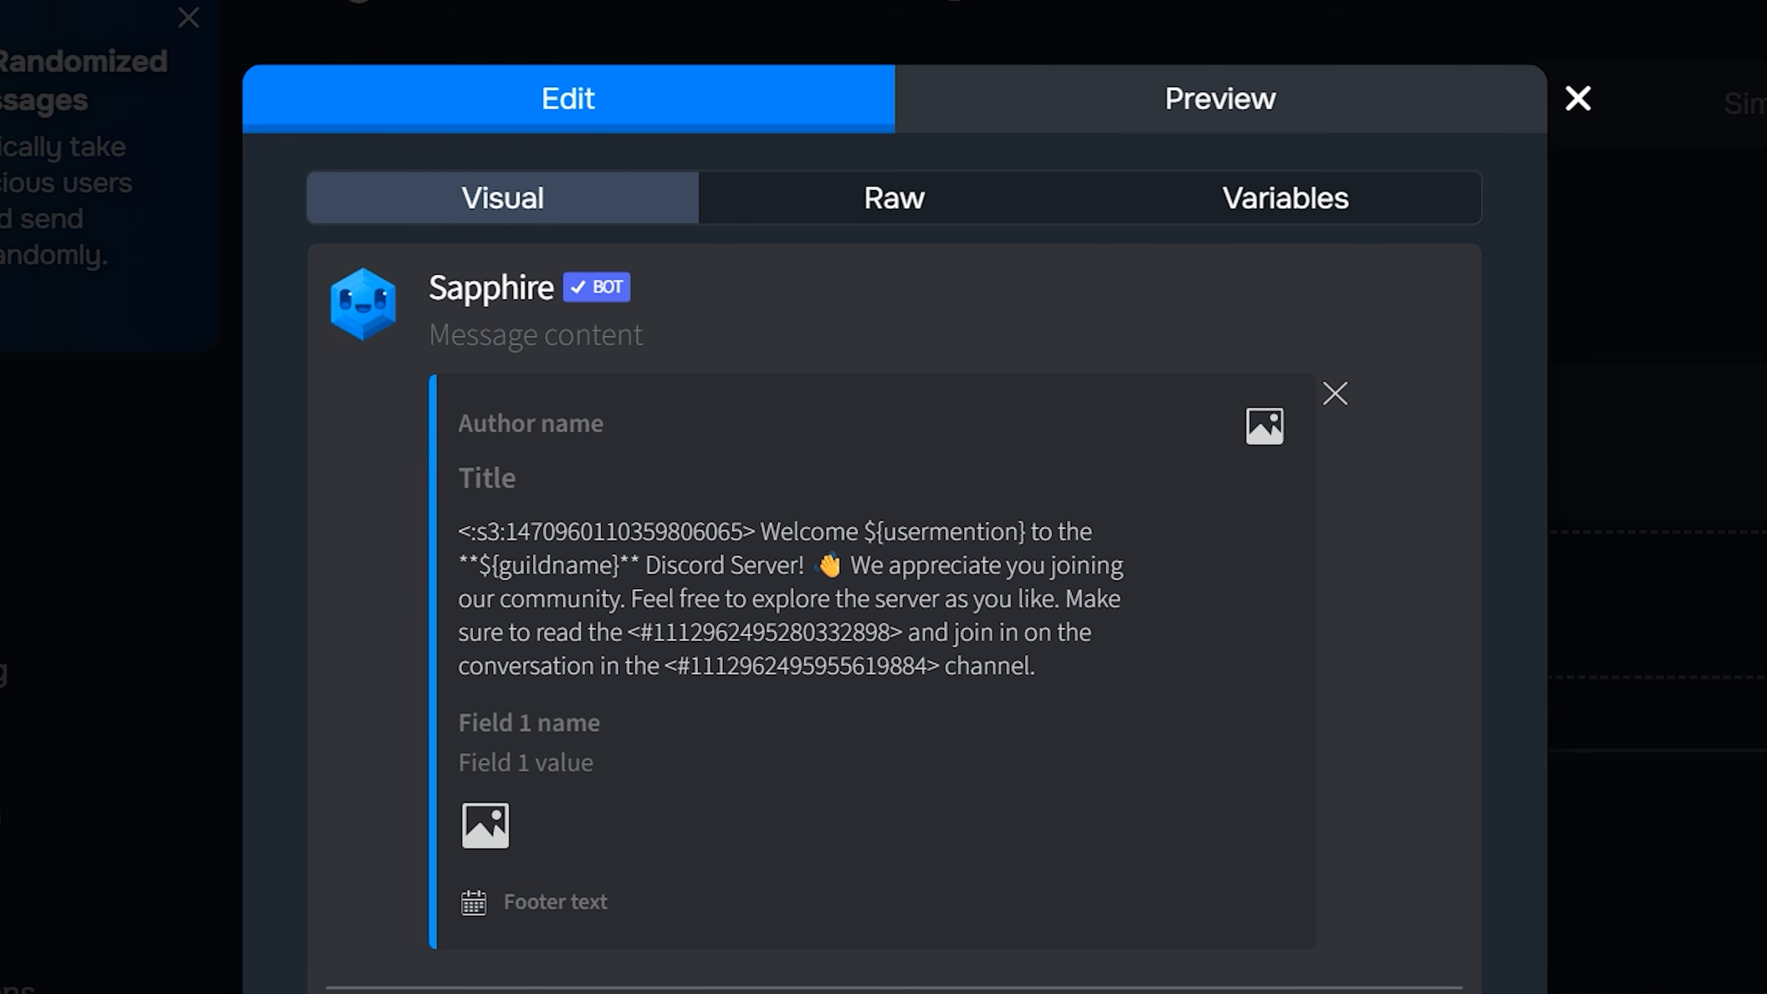
Try a "# Welcome" heading in the message content above the embed.
text(#)
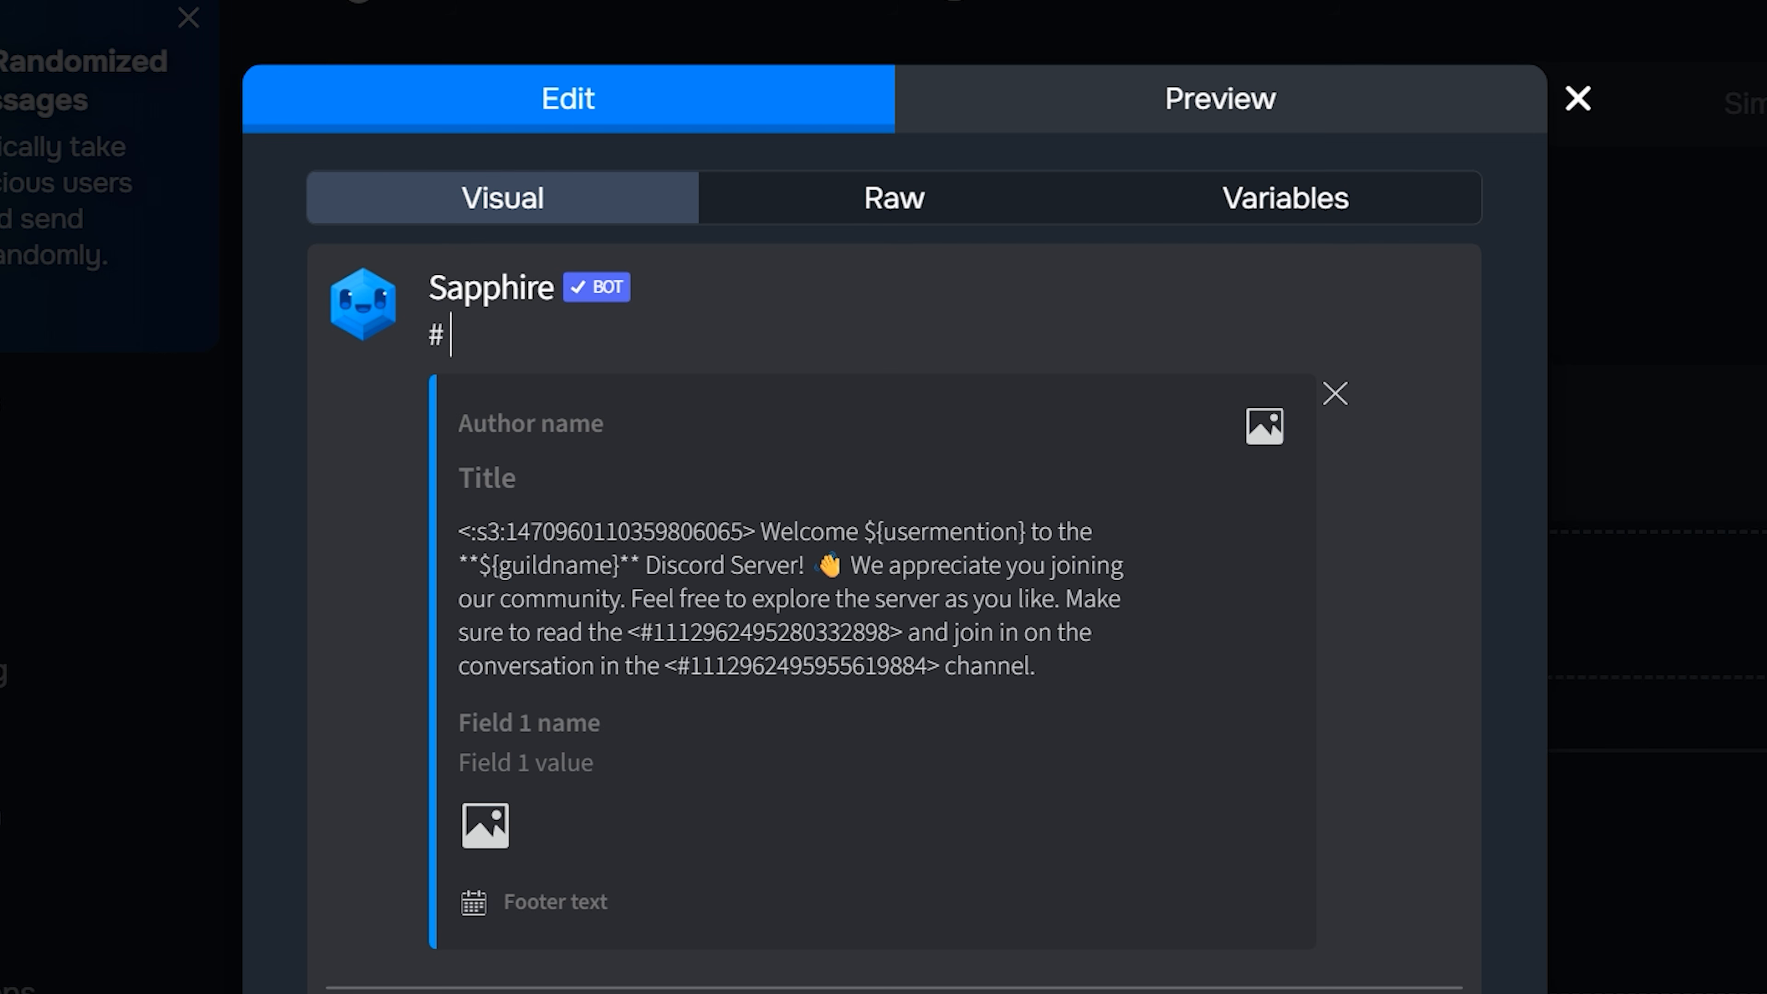
text( Welcome)
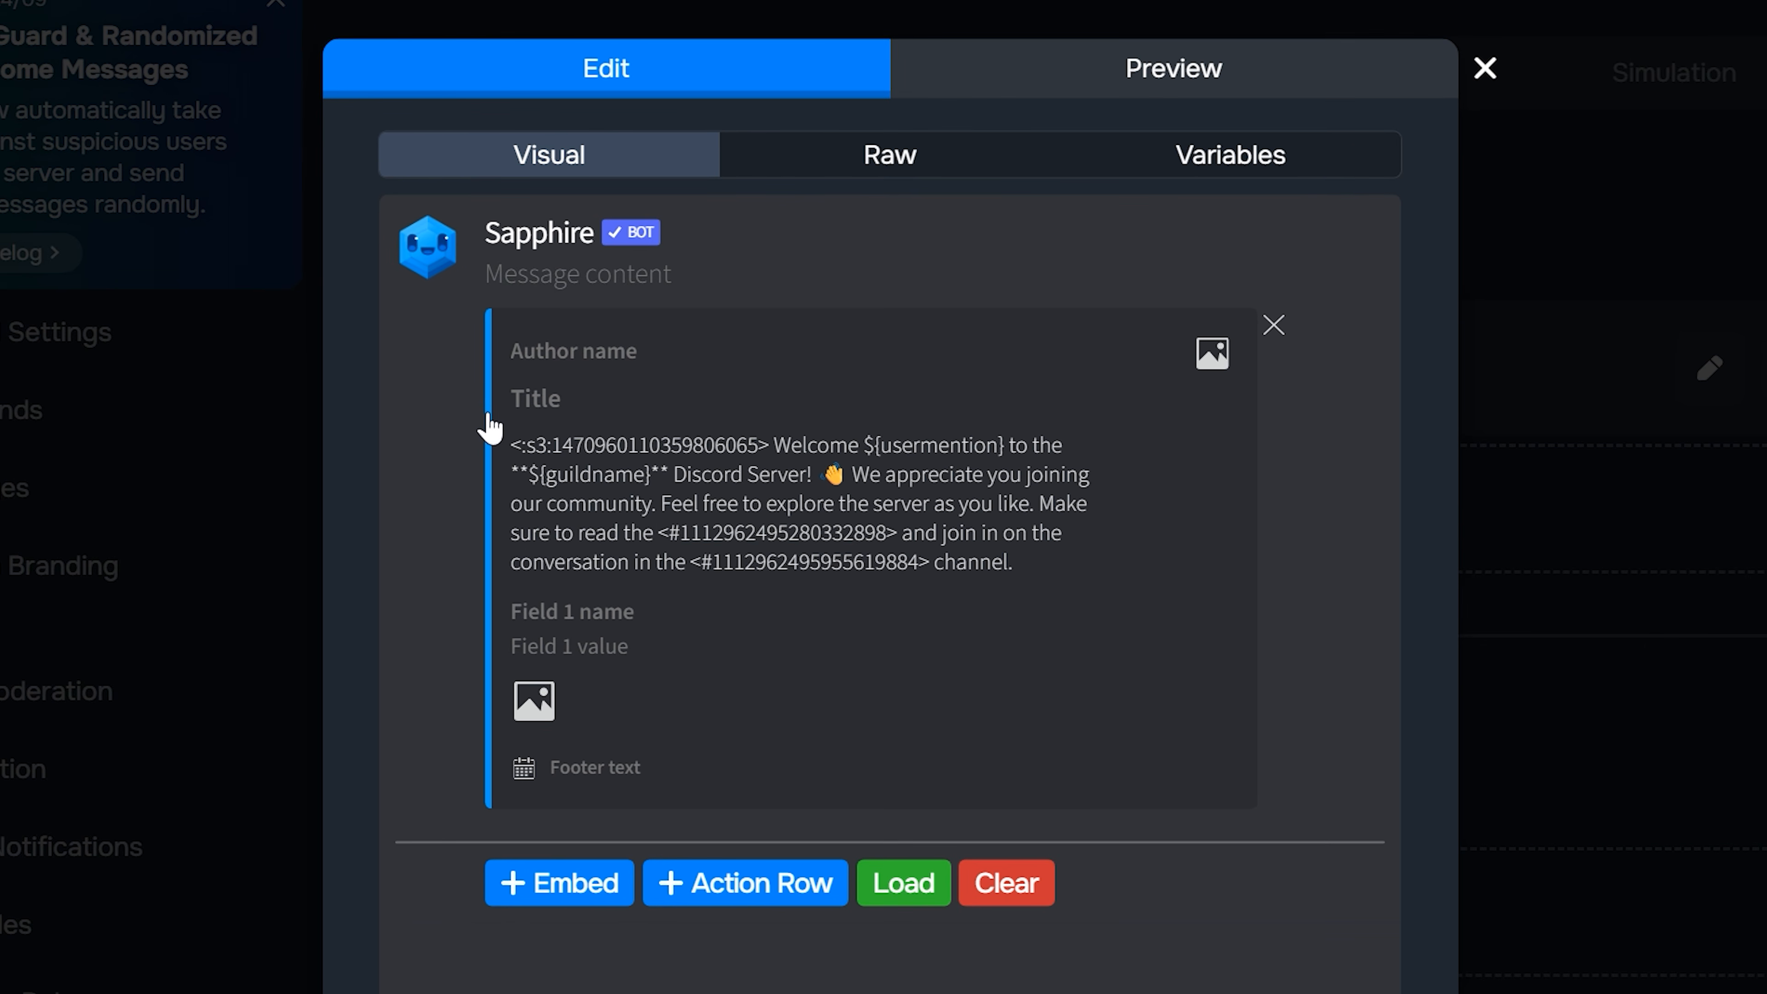
Set the embed's accent color to #00ccff, save the changes, and close the message editor.
click(432, 509)
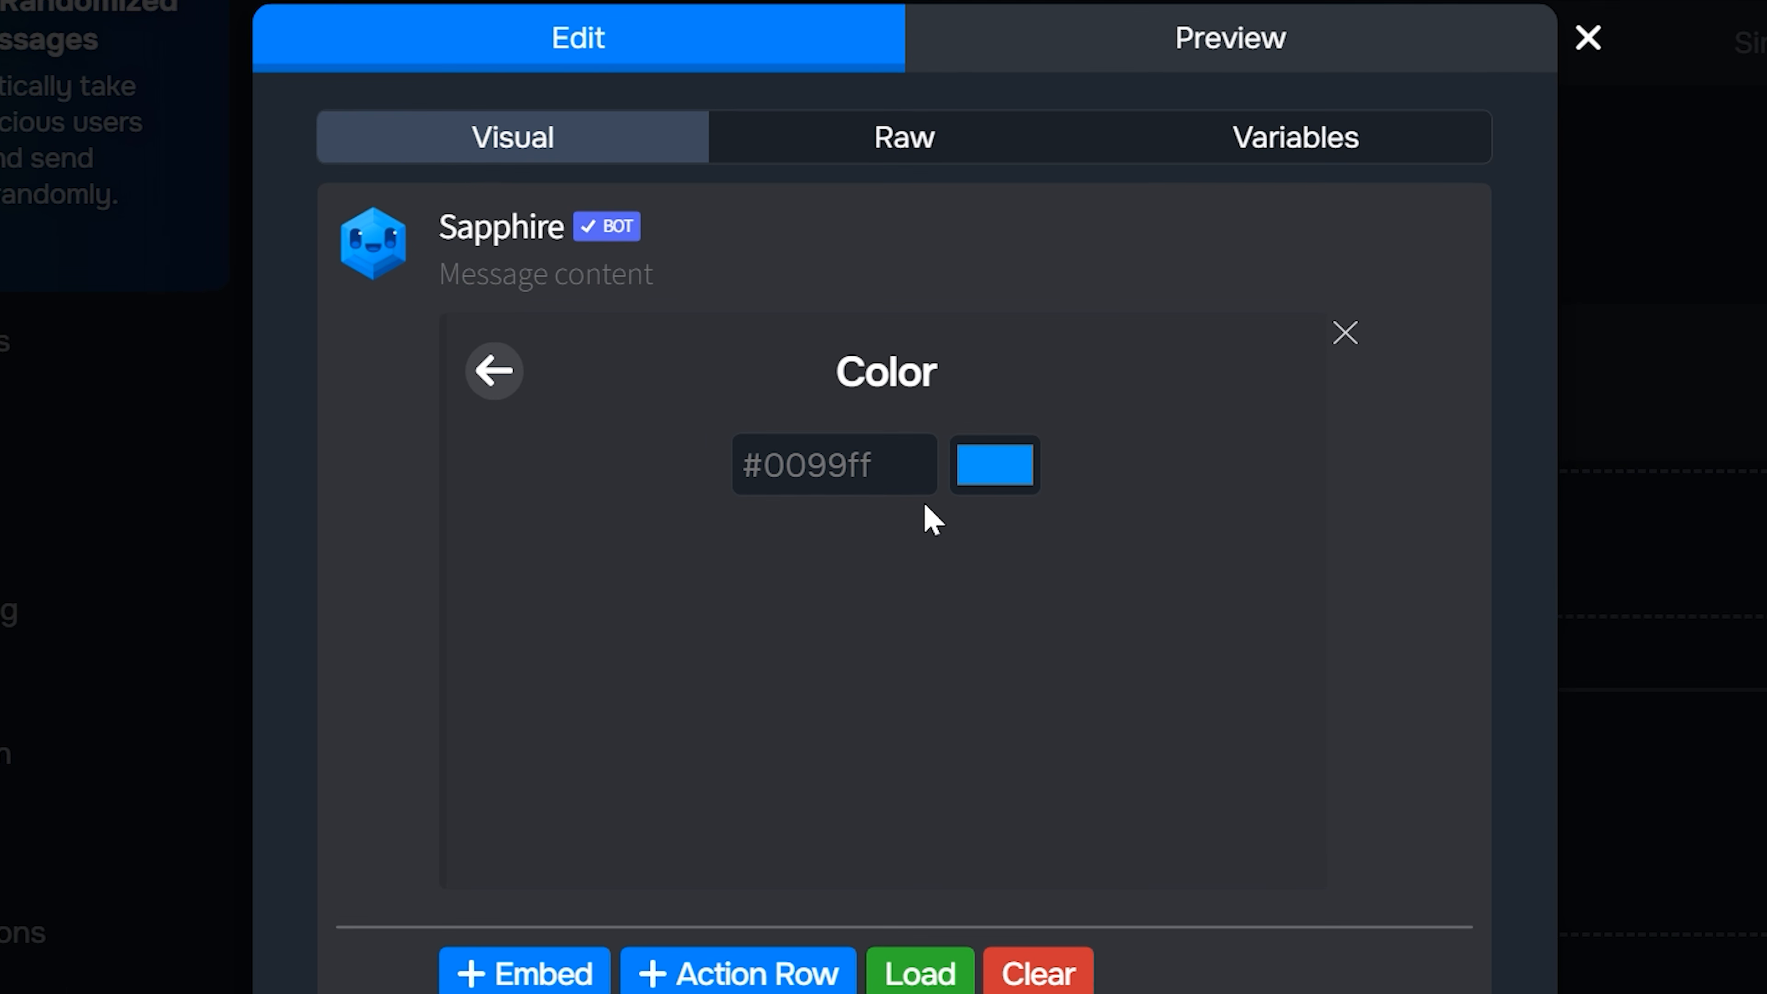
click(996, 481)
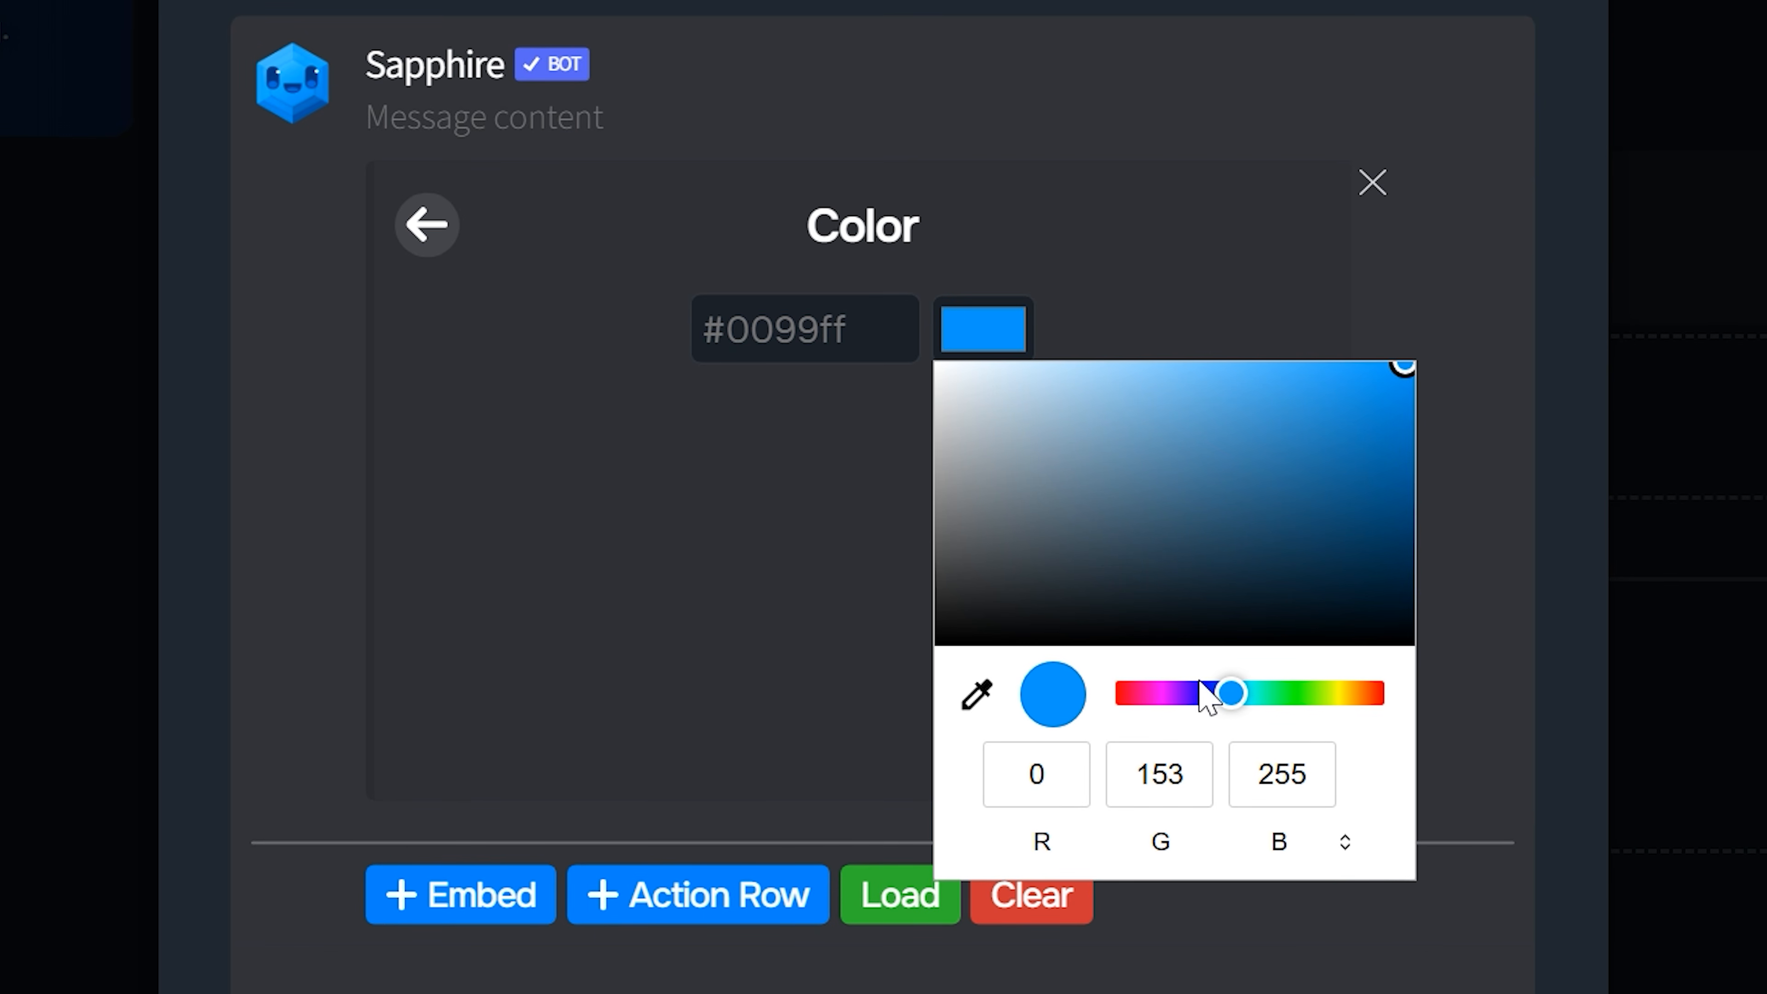
drag(1212, 694, 1243, 698)
drag(1388, 462, 1428, 367)
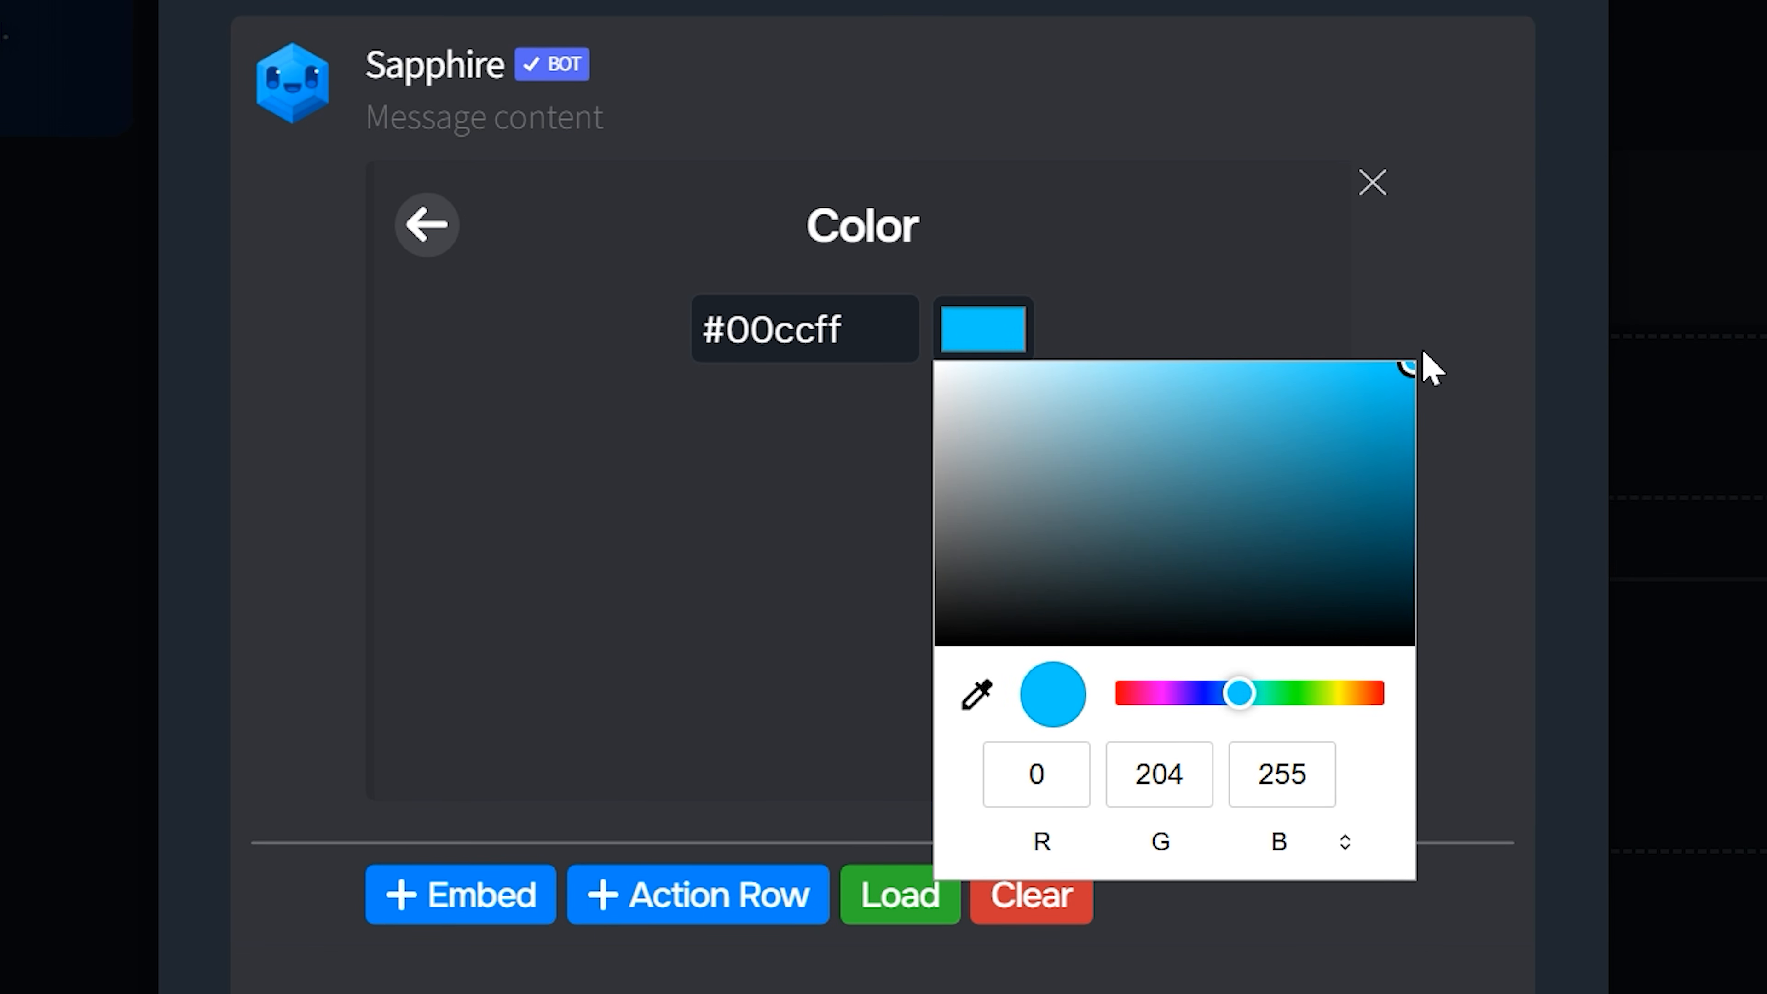
click(752, 487)
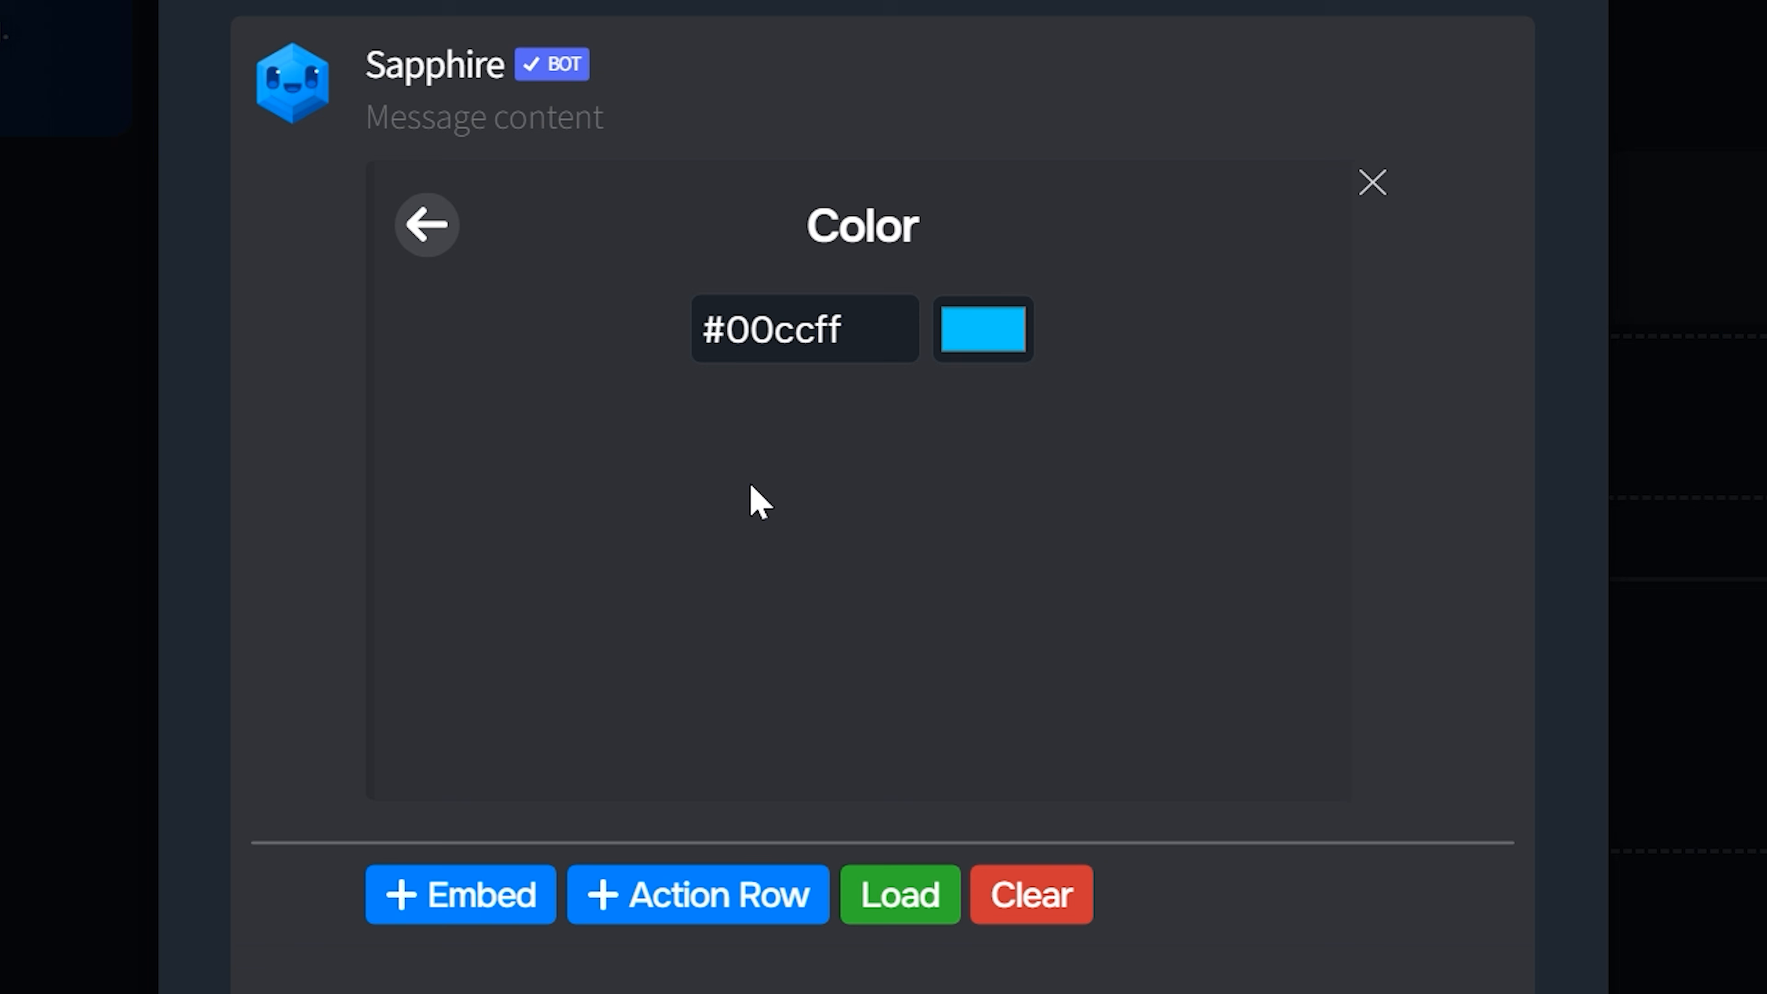
click(427, 224)
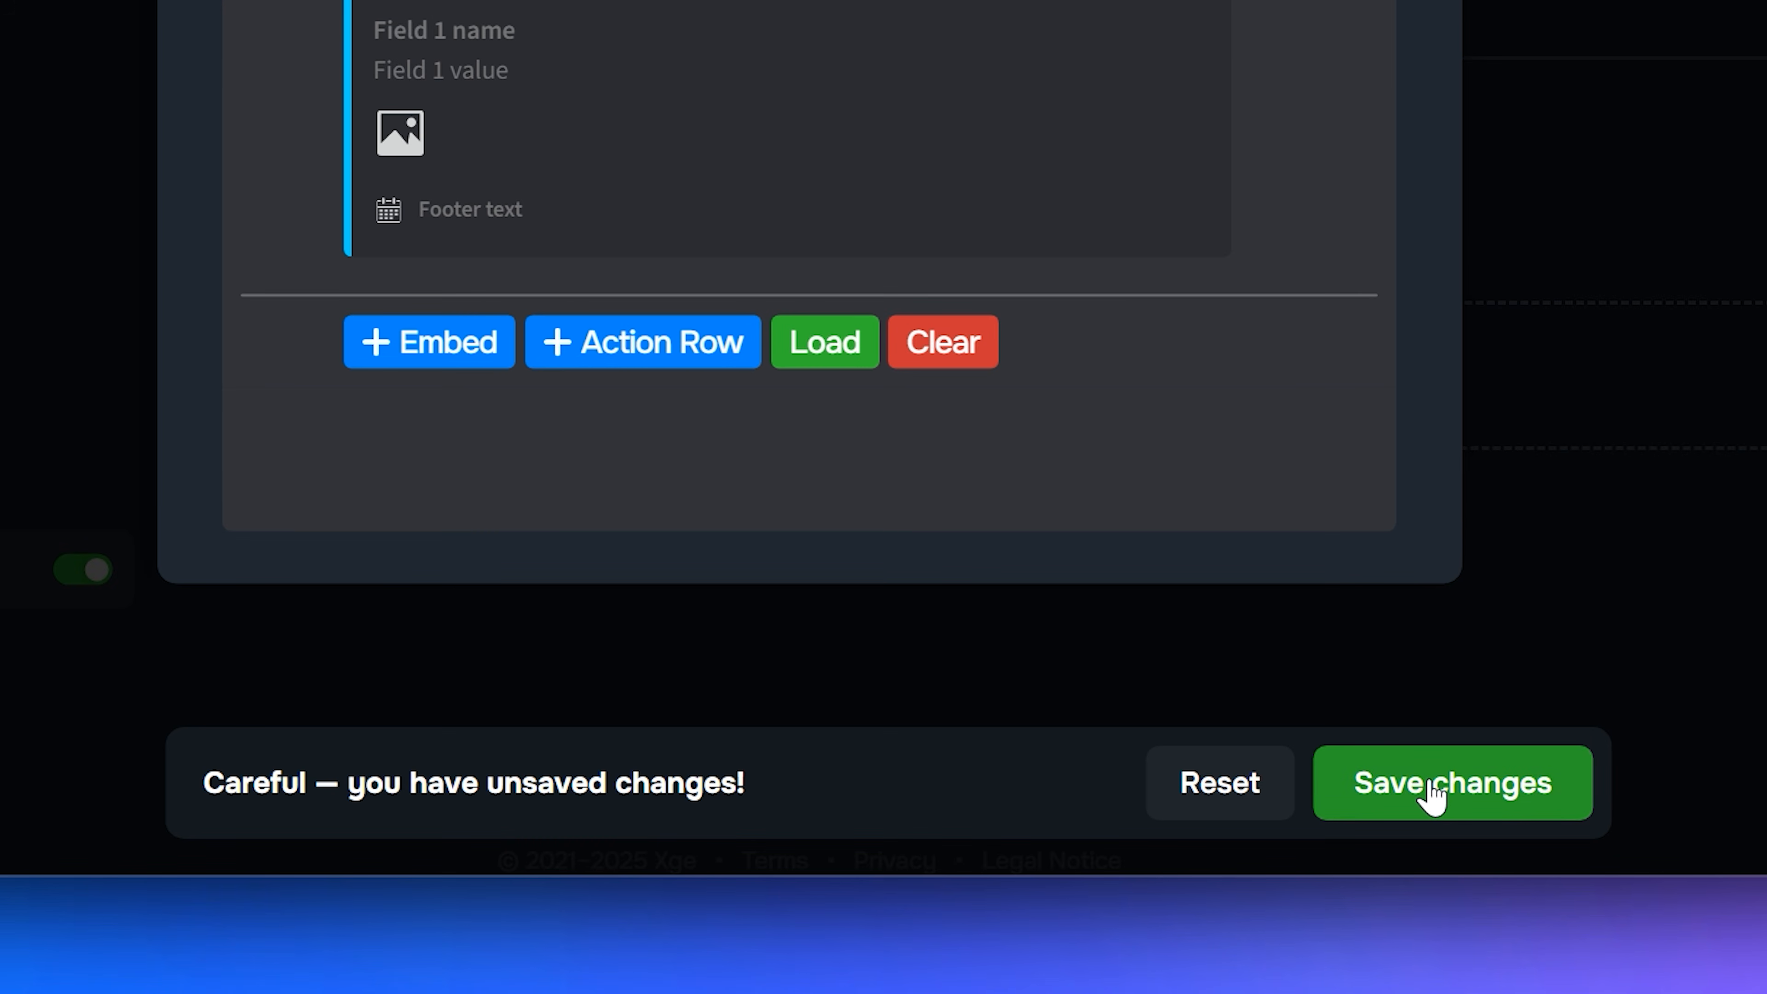
click(1430, 787)
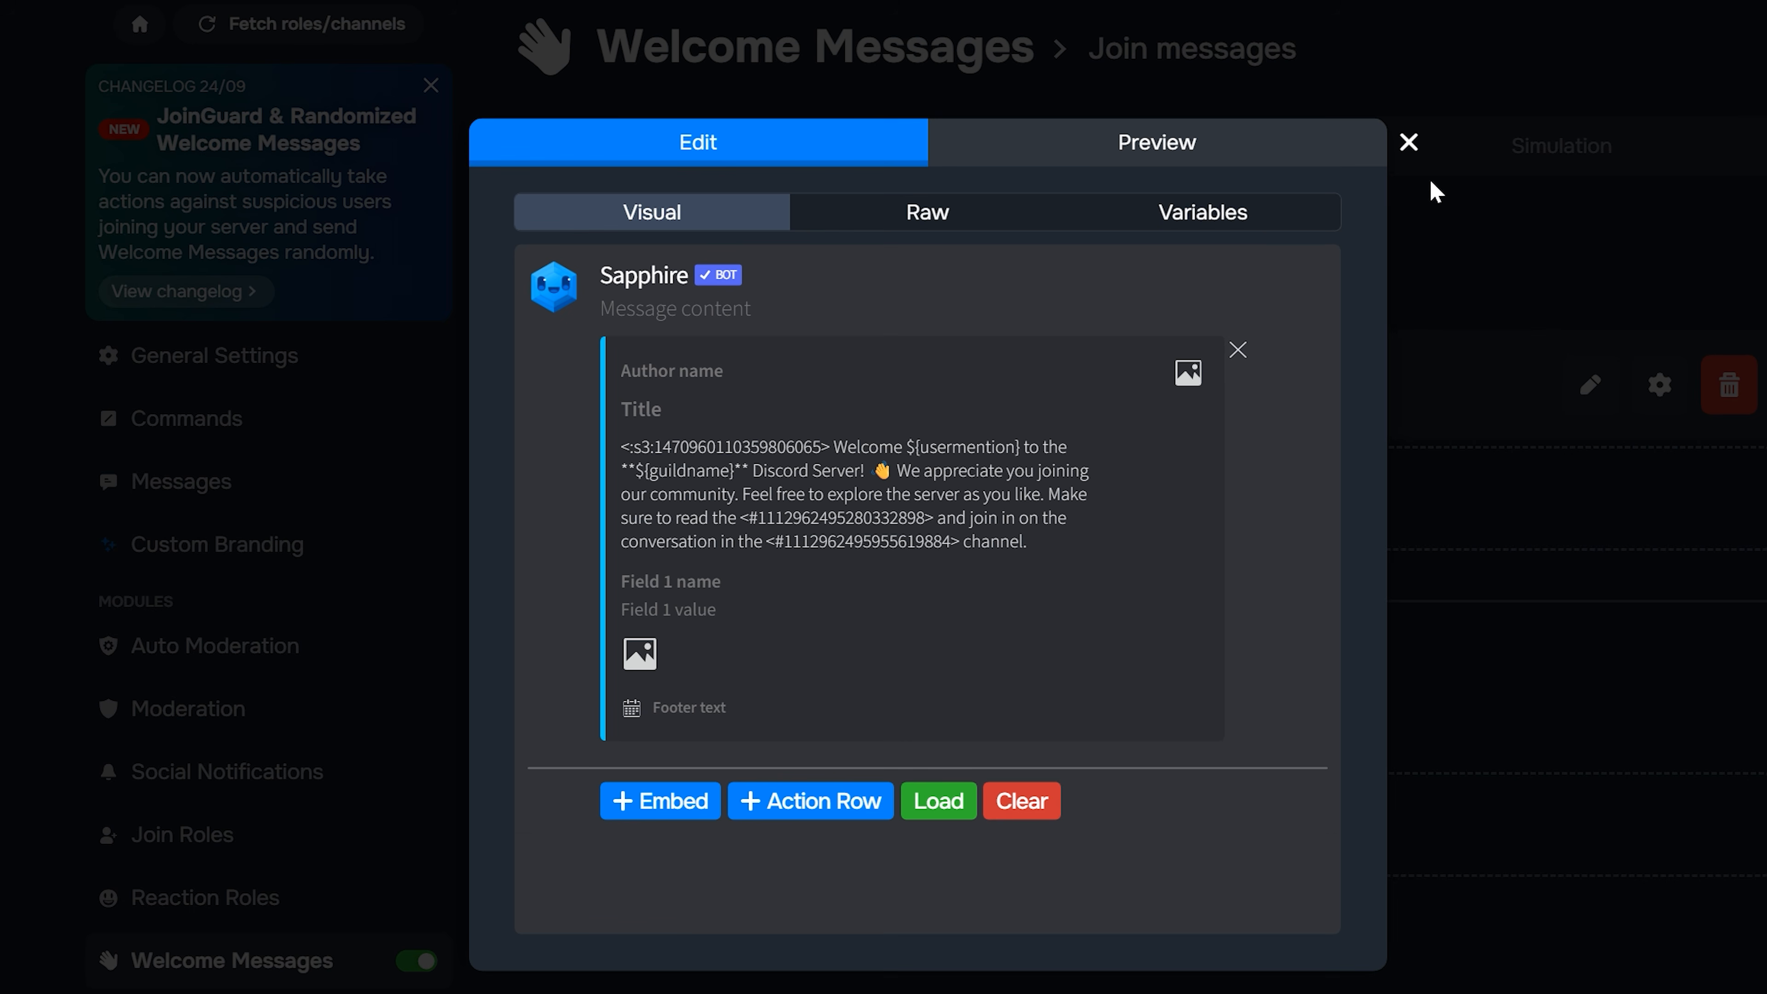
click(1411, 146)
Enable Delete after delay with a delay of 30 minutes in Message 1's additional settings and save the changes.
click(1393, 473)
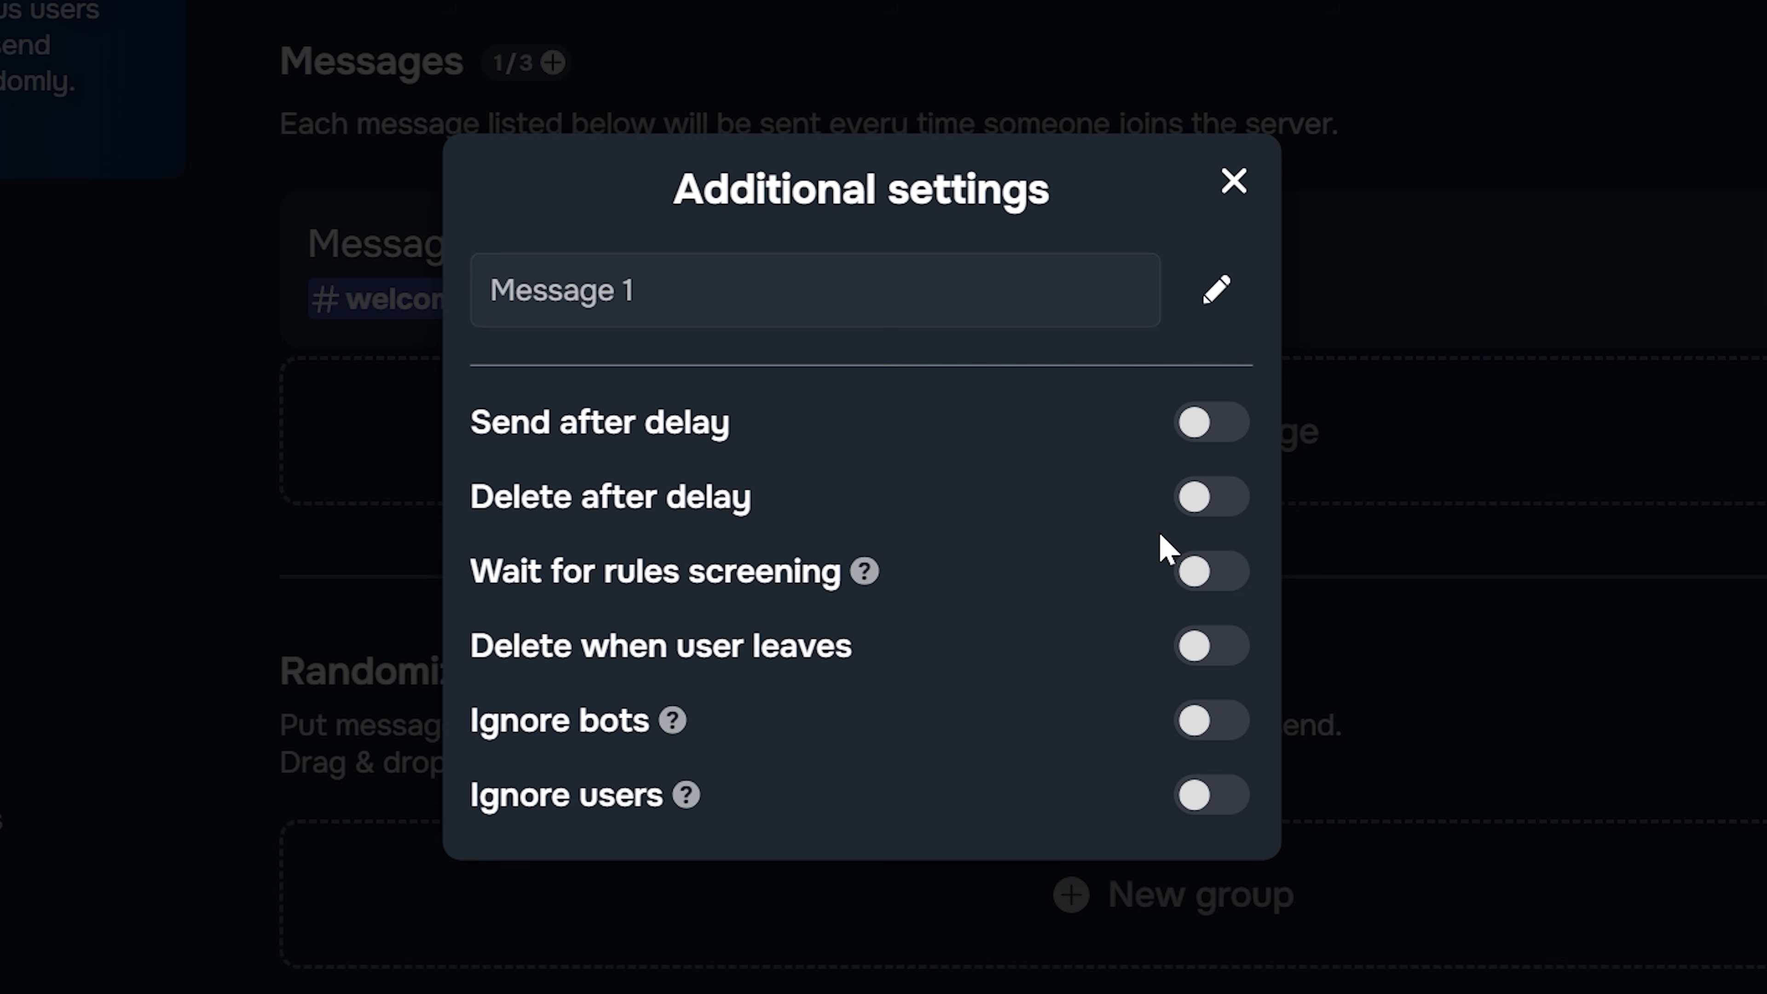
click(1204, 499)
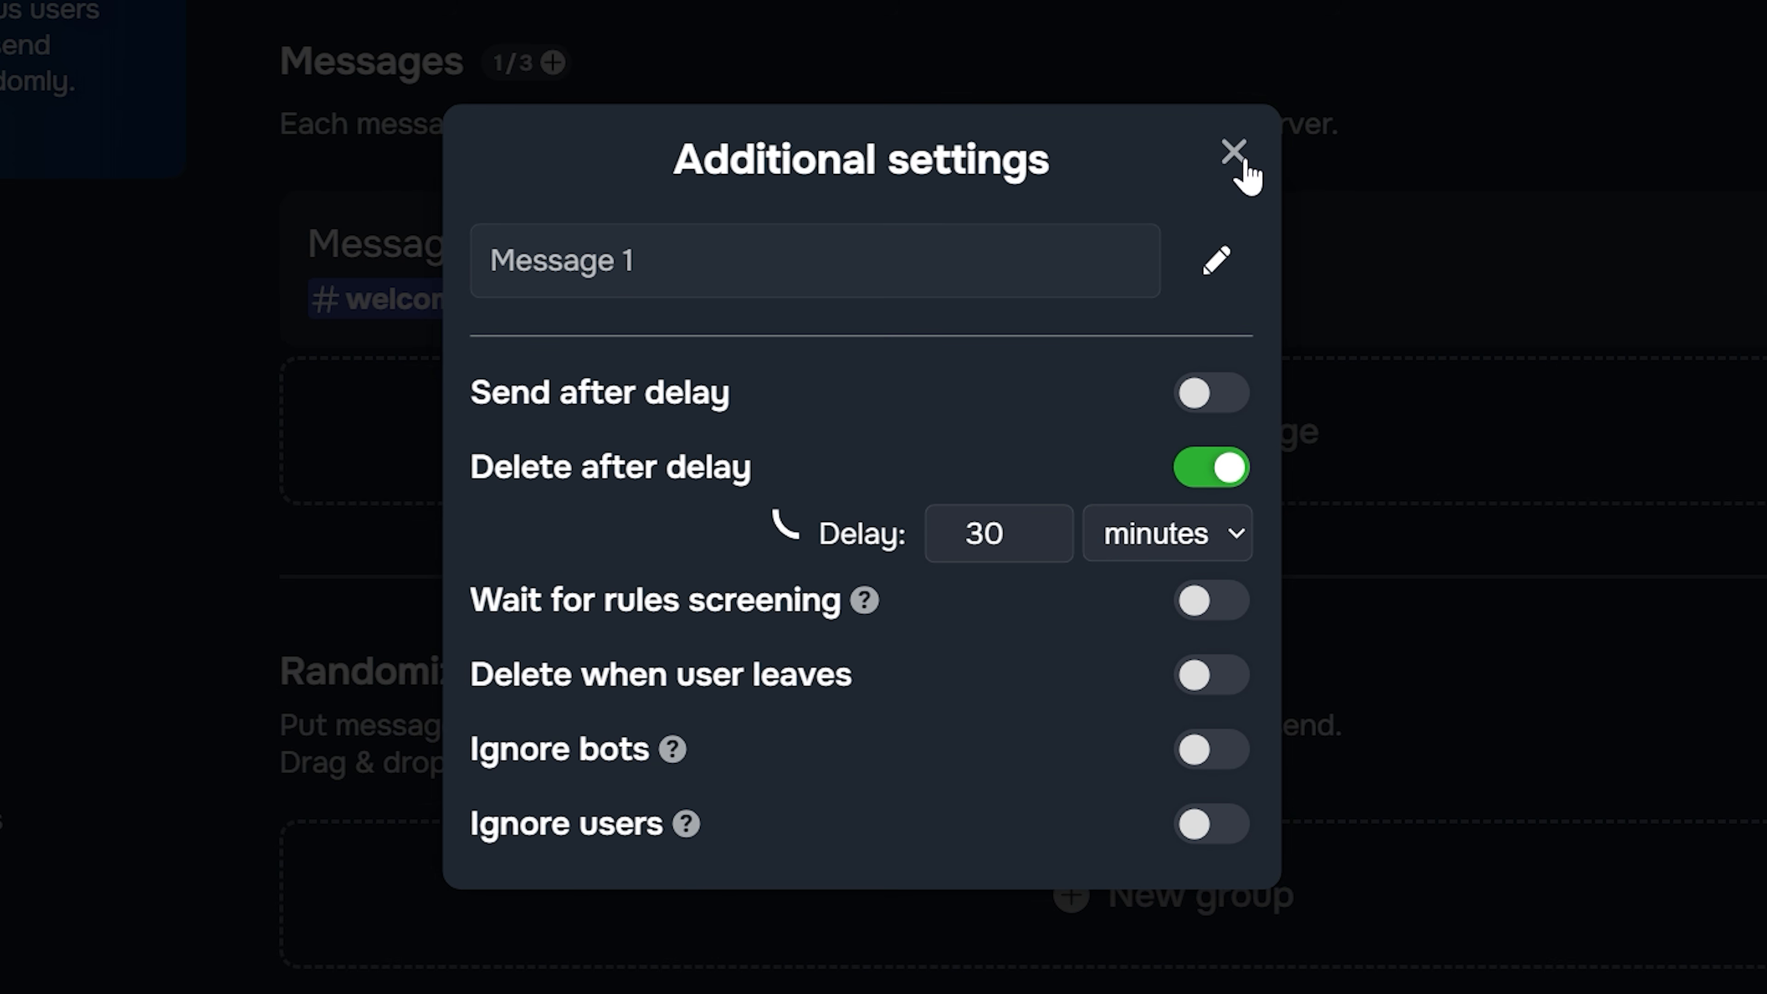
click(1244, 160)
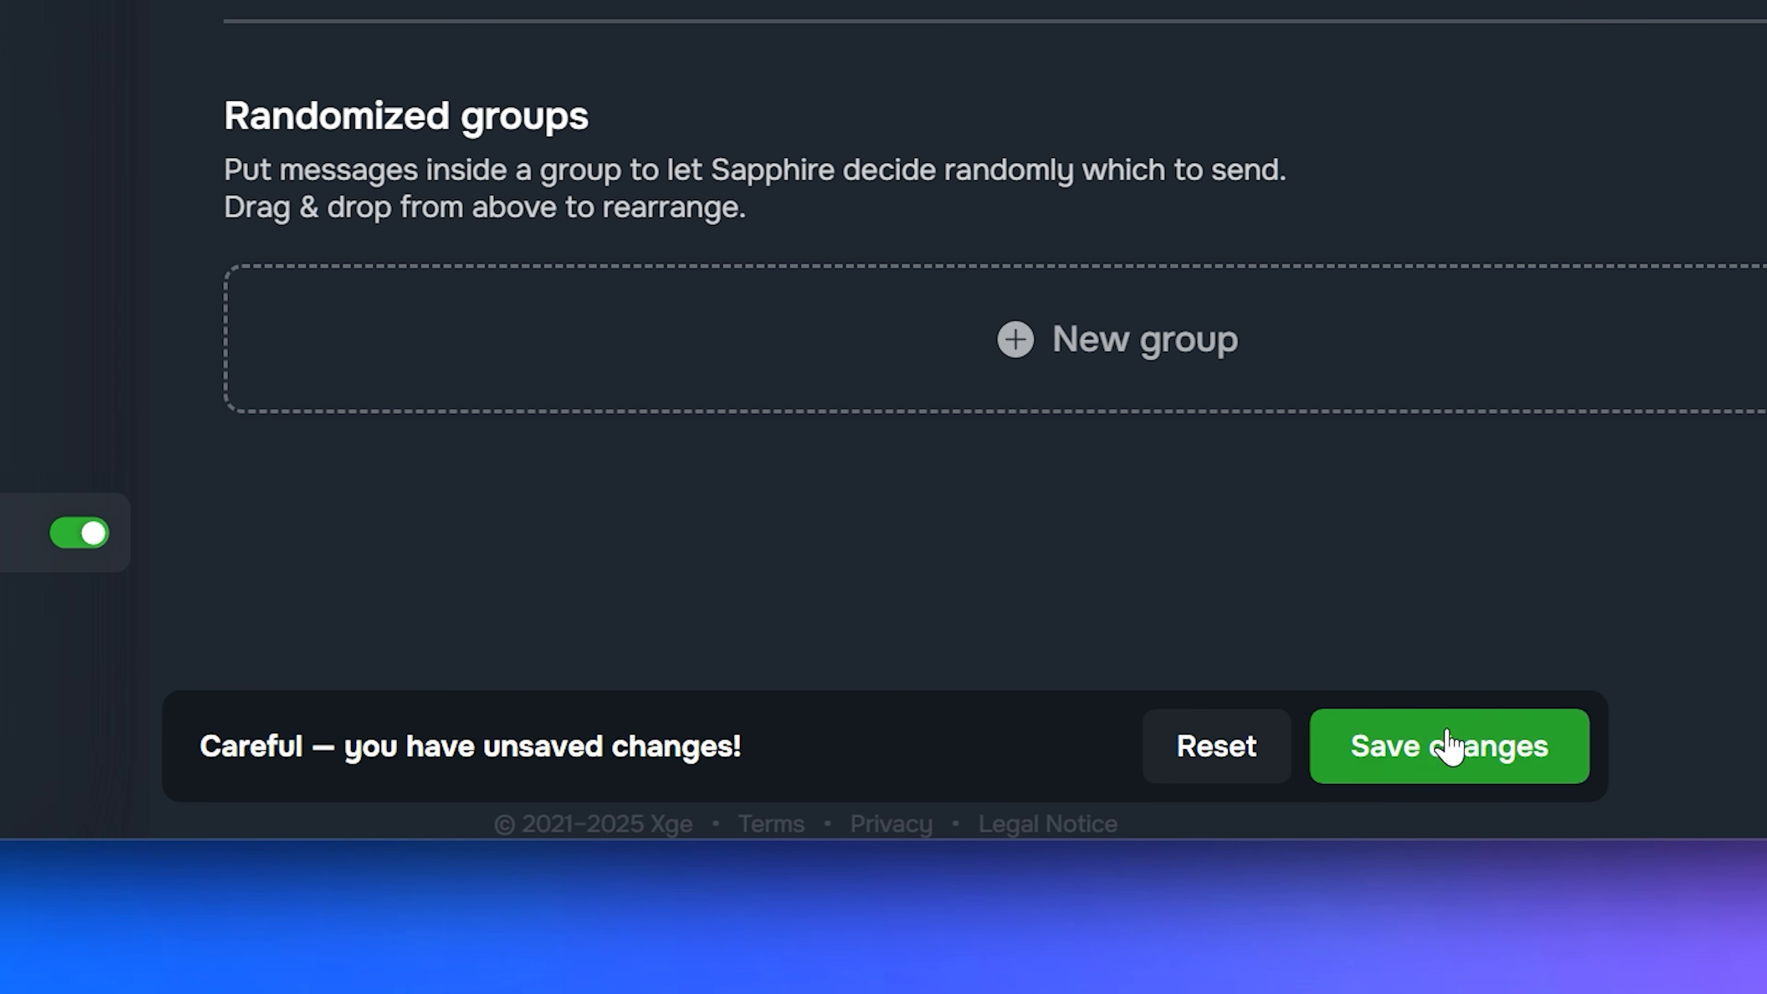
click(1446, 747)
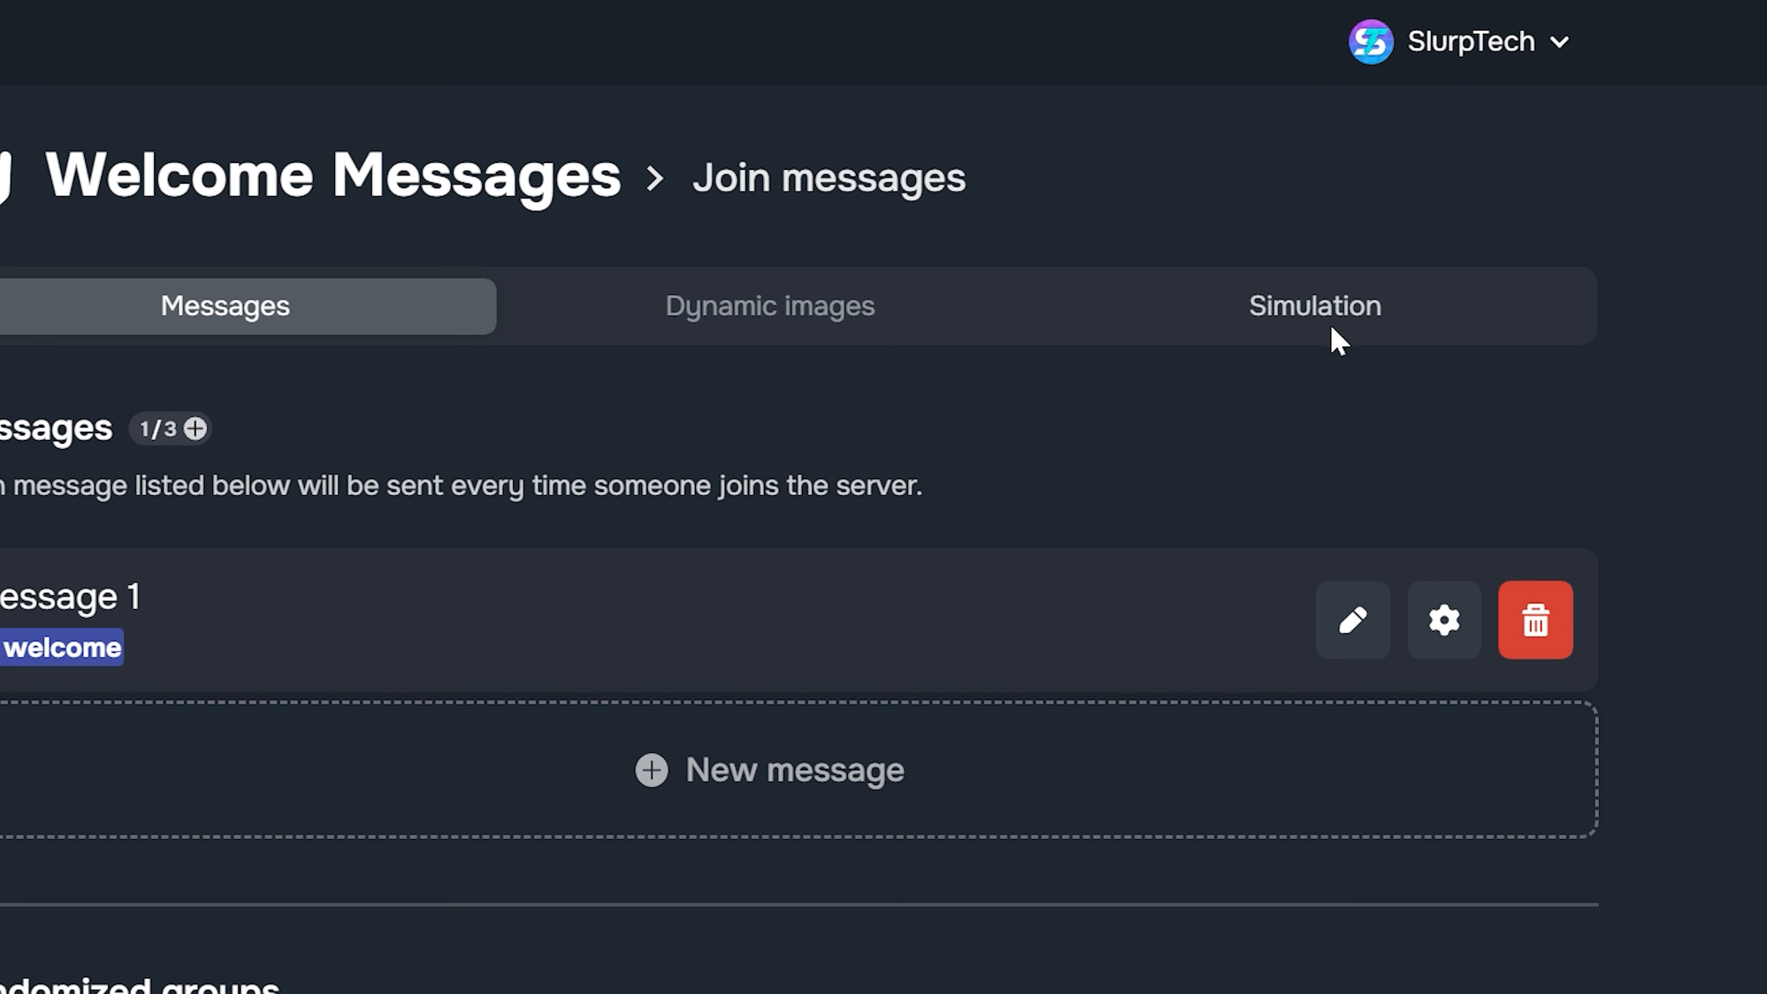
Simulate a member join for Message 1 to test the welcome message.
click(1341, 338)
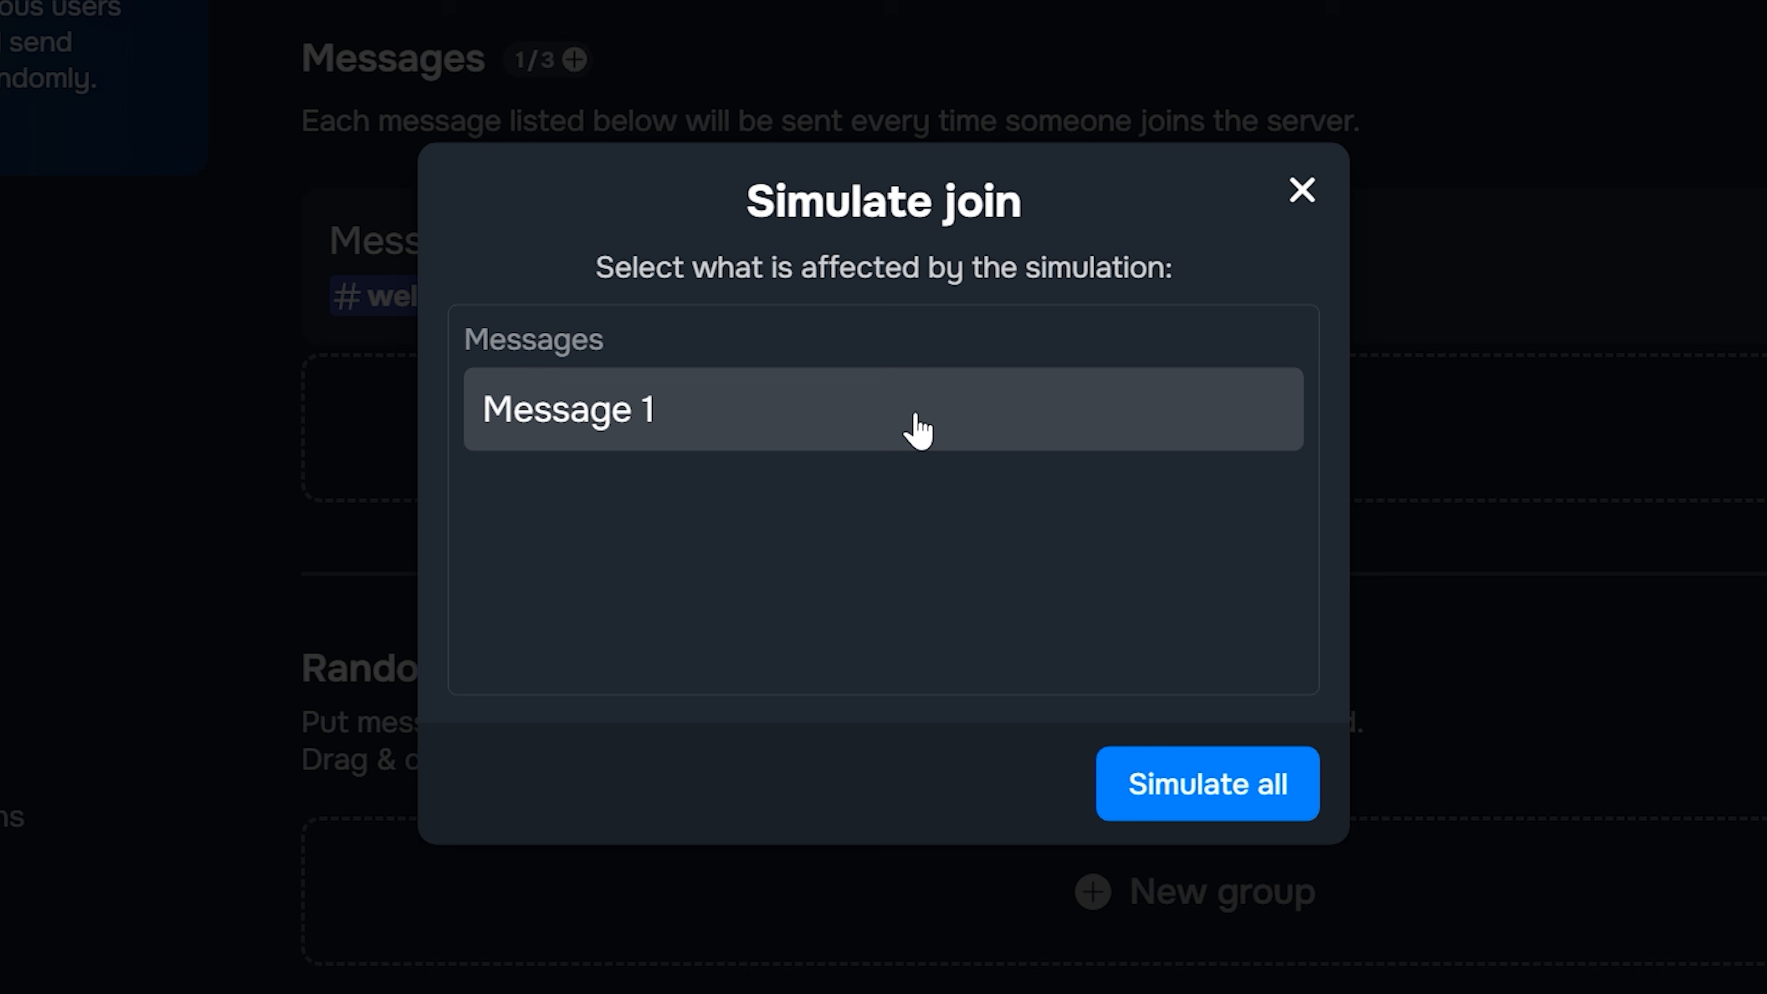
click(523, 770)
click(1156, 810)
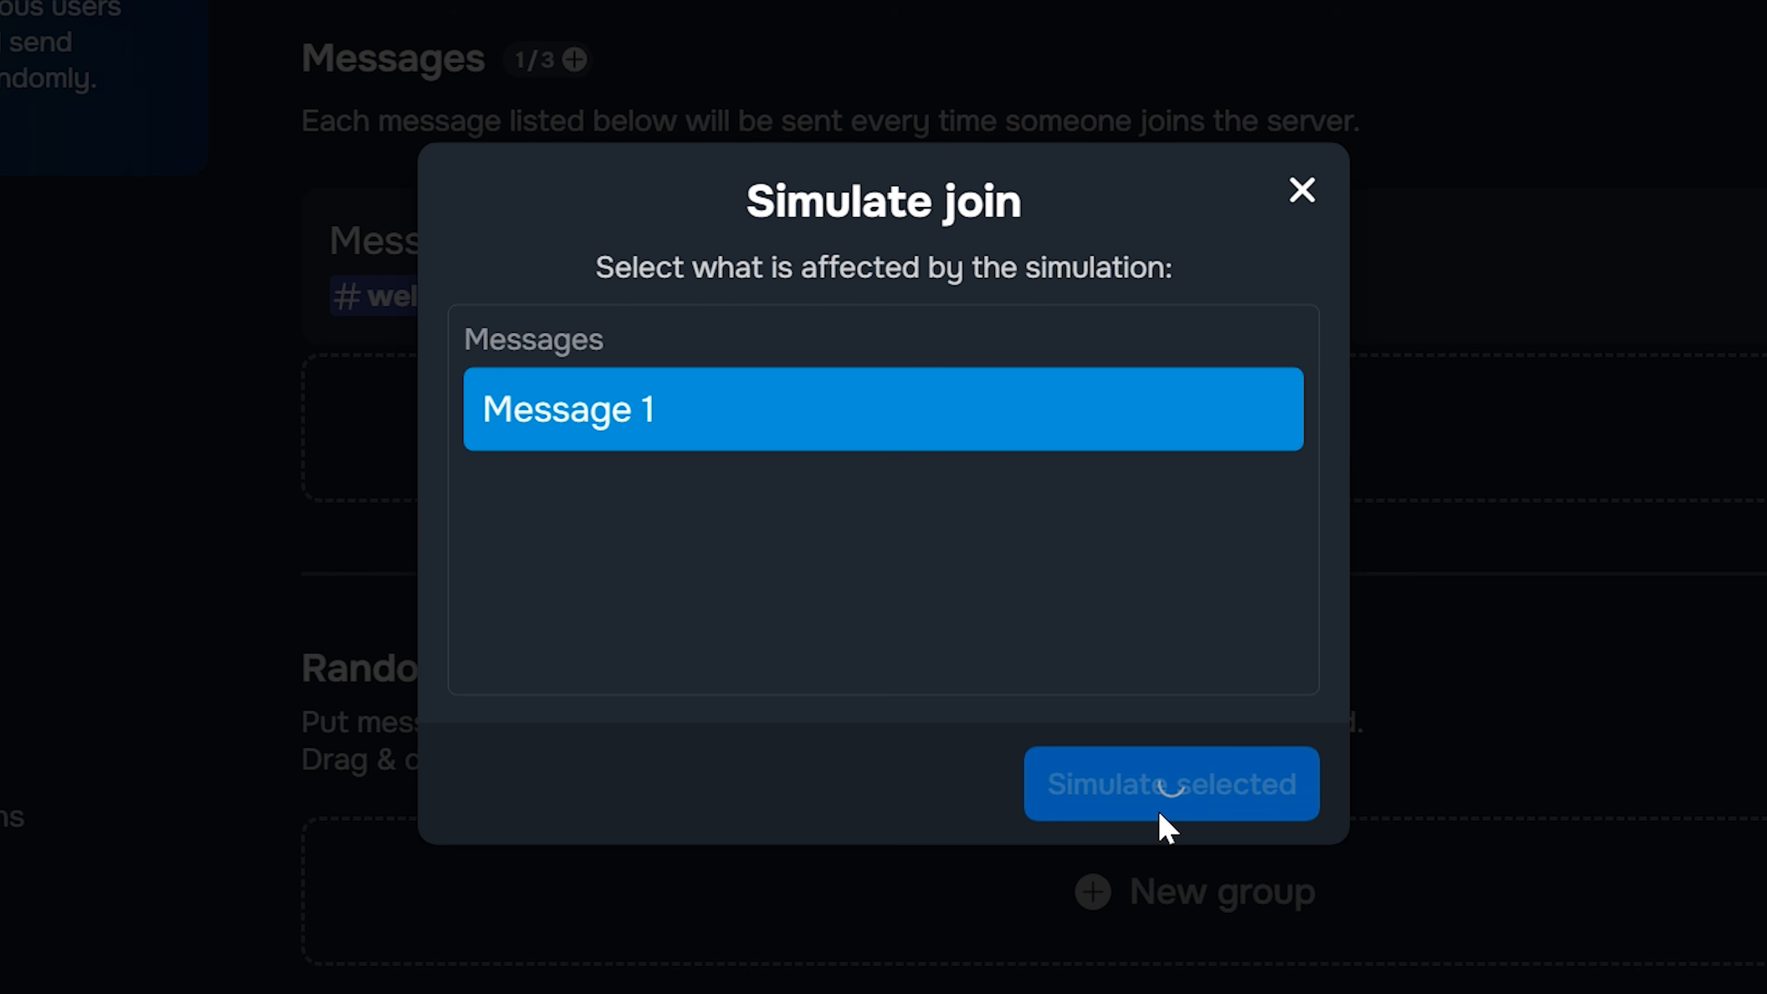